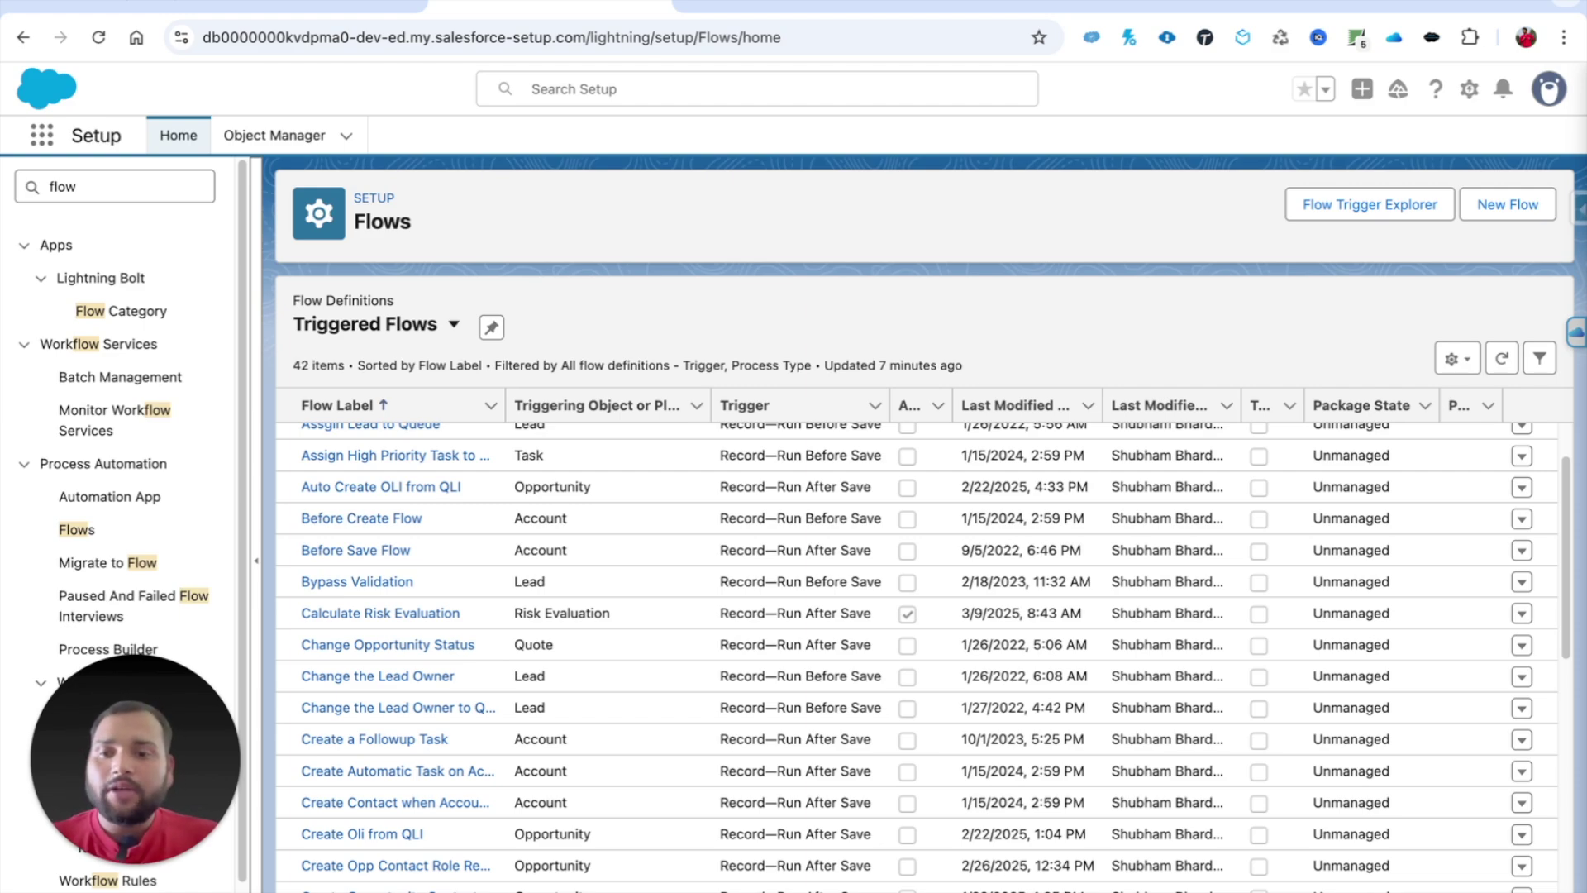
Step: Start a new flow and list the Triggered Automations types in the New Automation dialog
click(1483, 205)
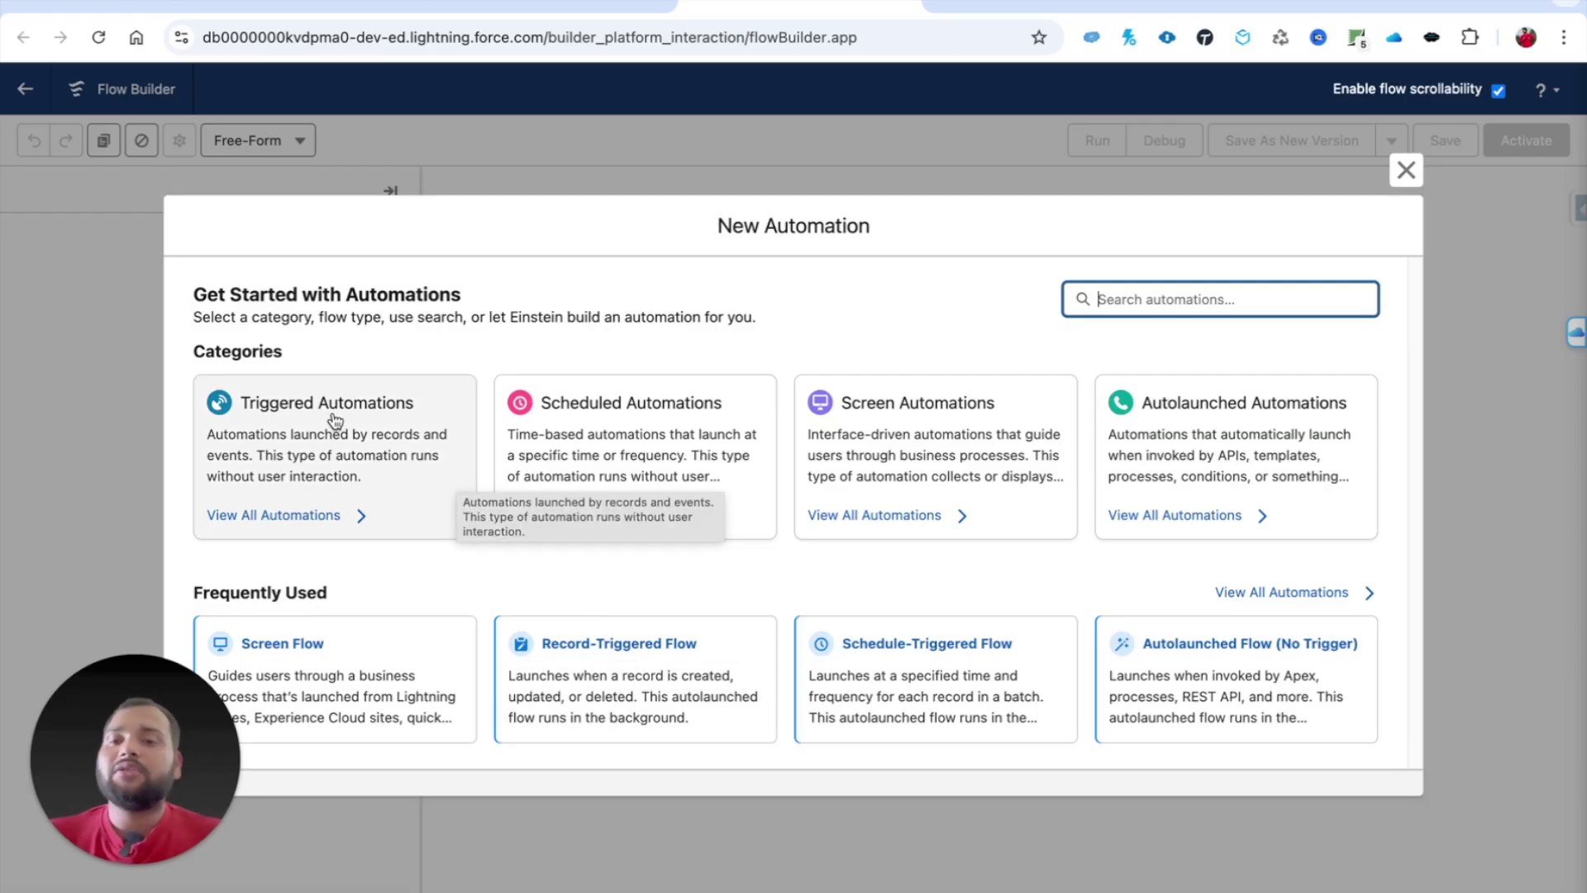
click(275, 413)
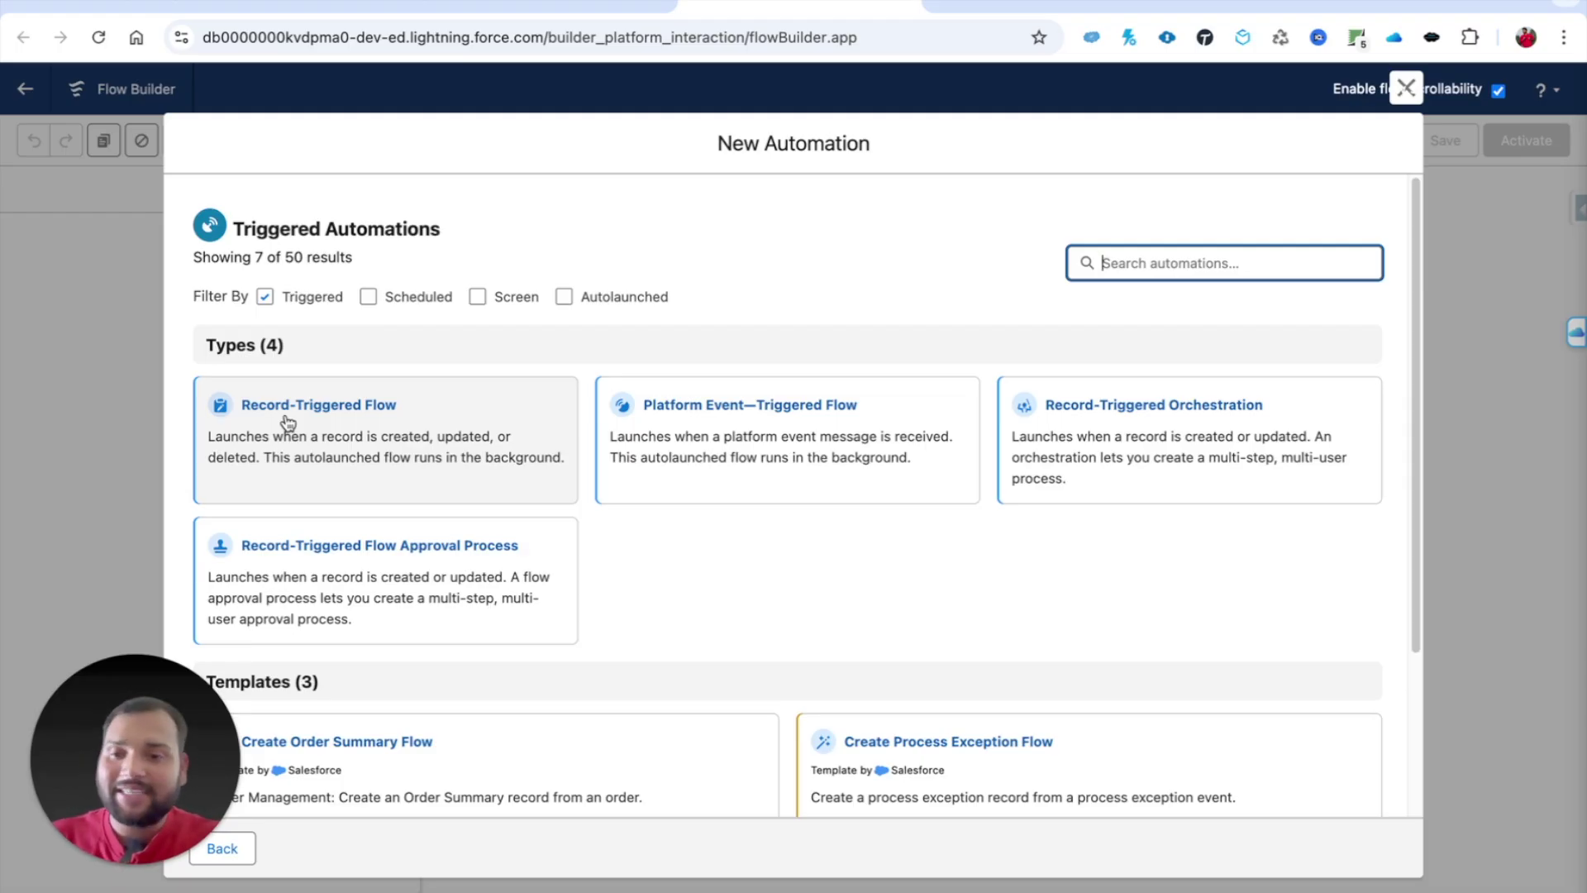
Step: Create a Record-Triggered Flow with Case as the triggering object
click(290, 407)
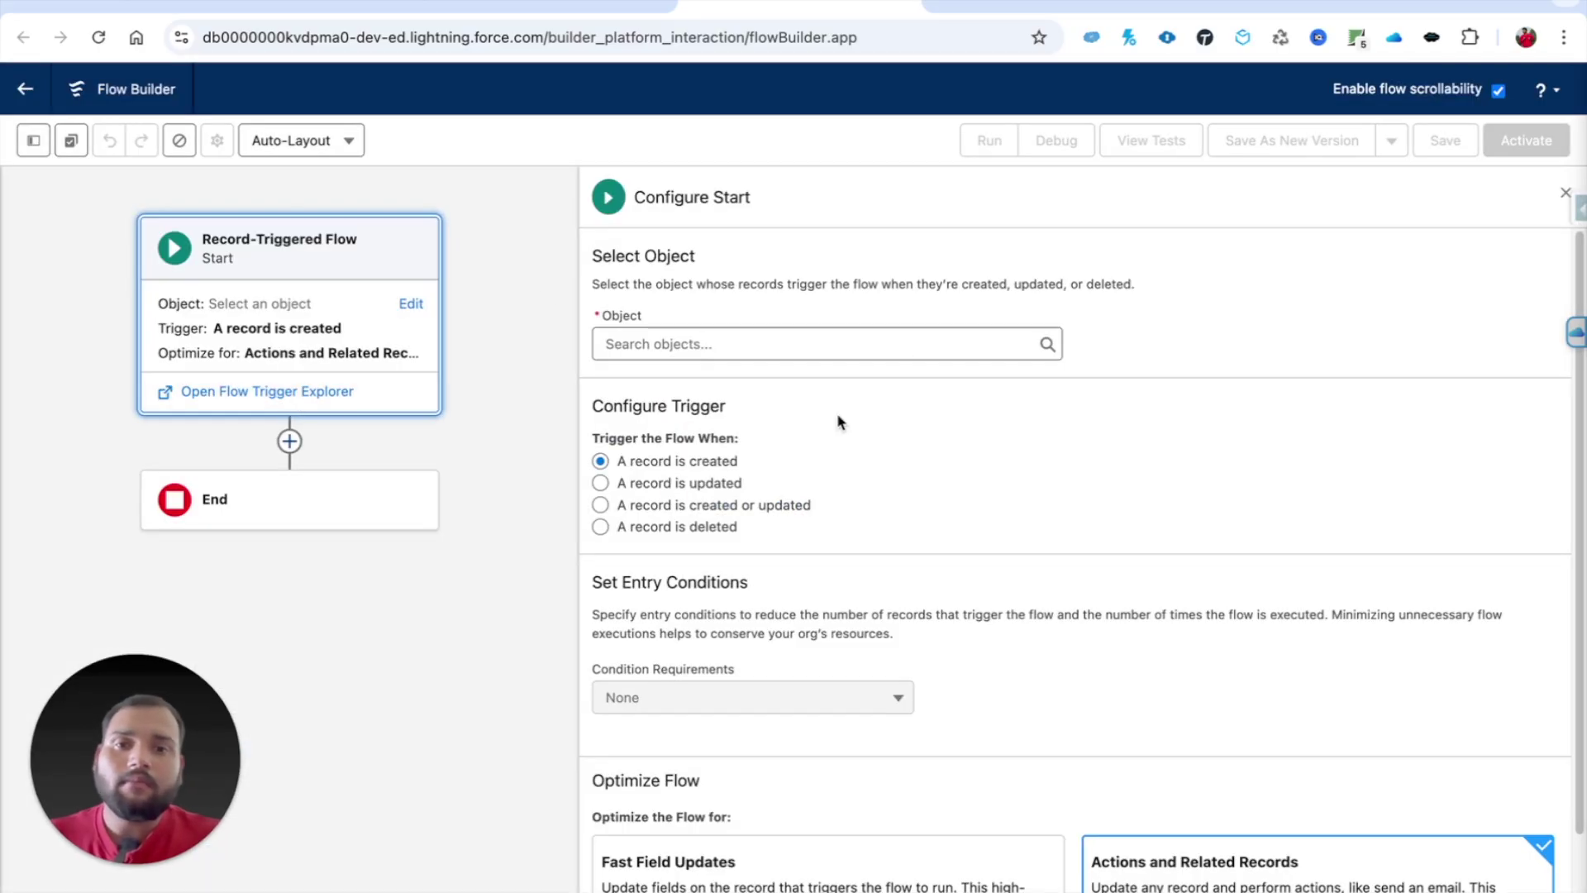
click(710, 338)
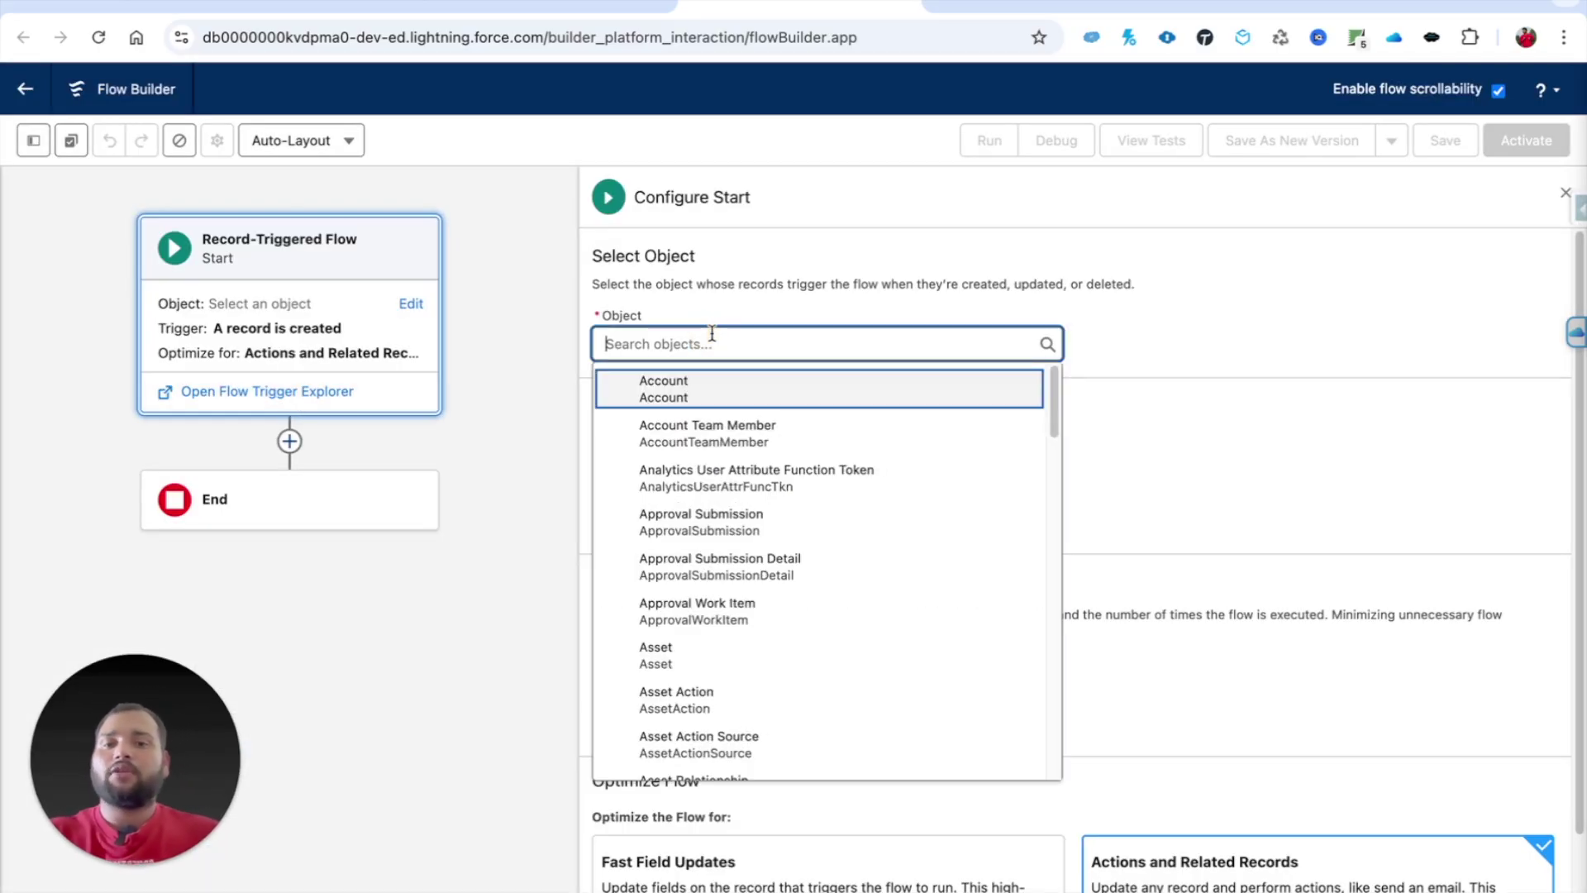
text(case)
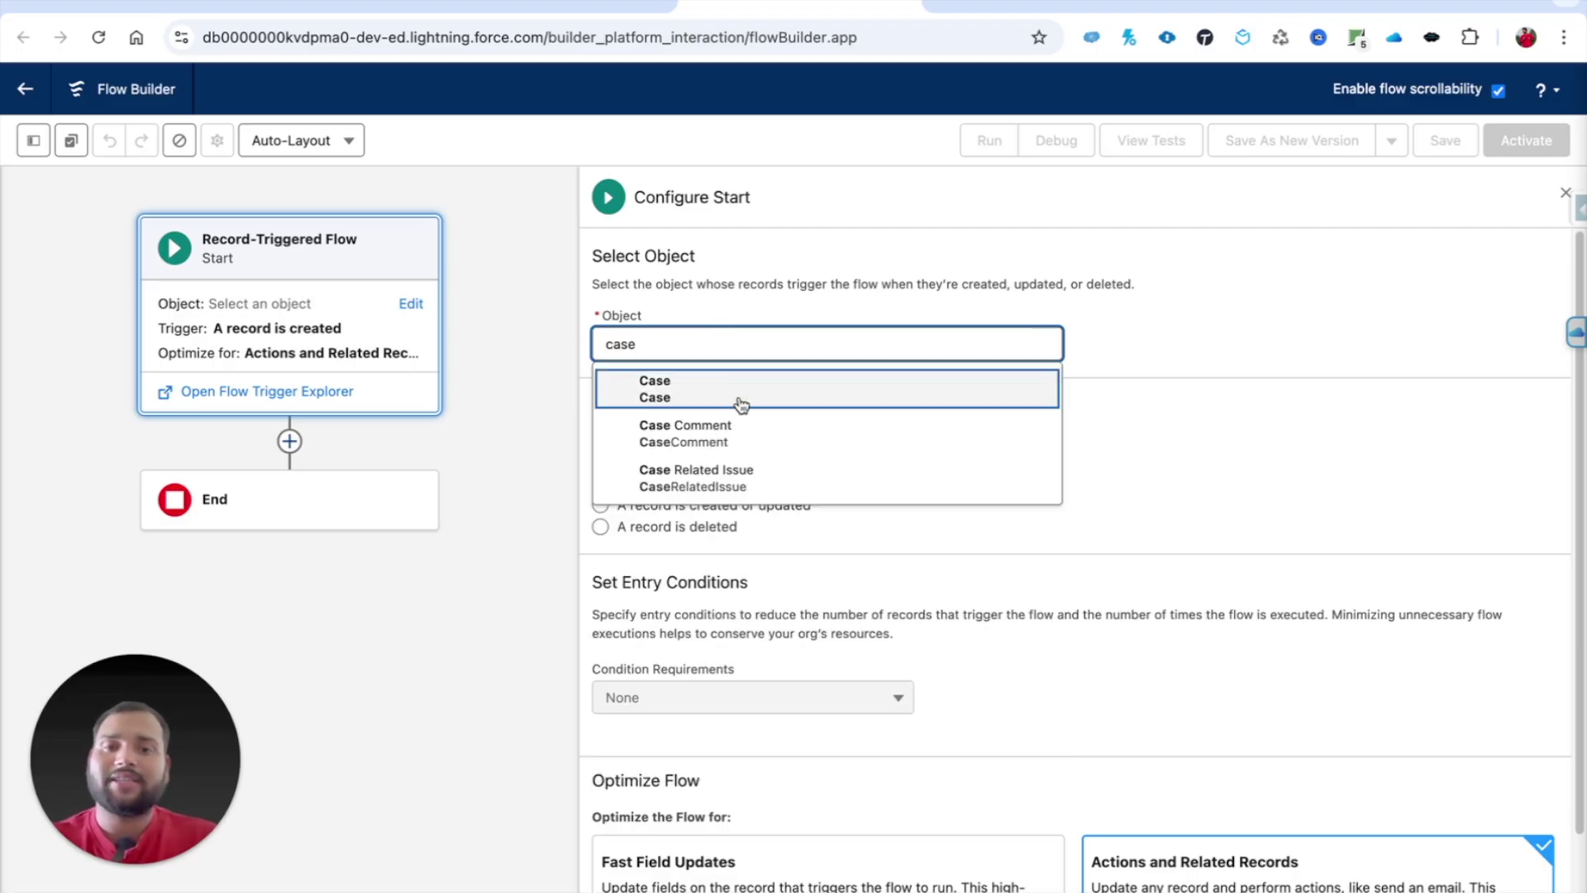
click(742, 404)
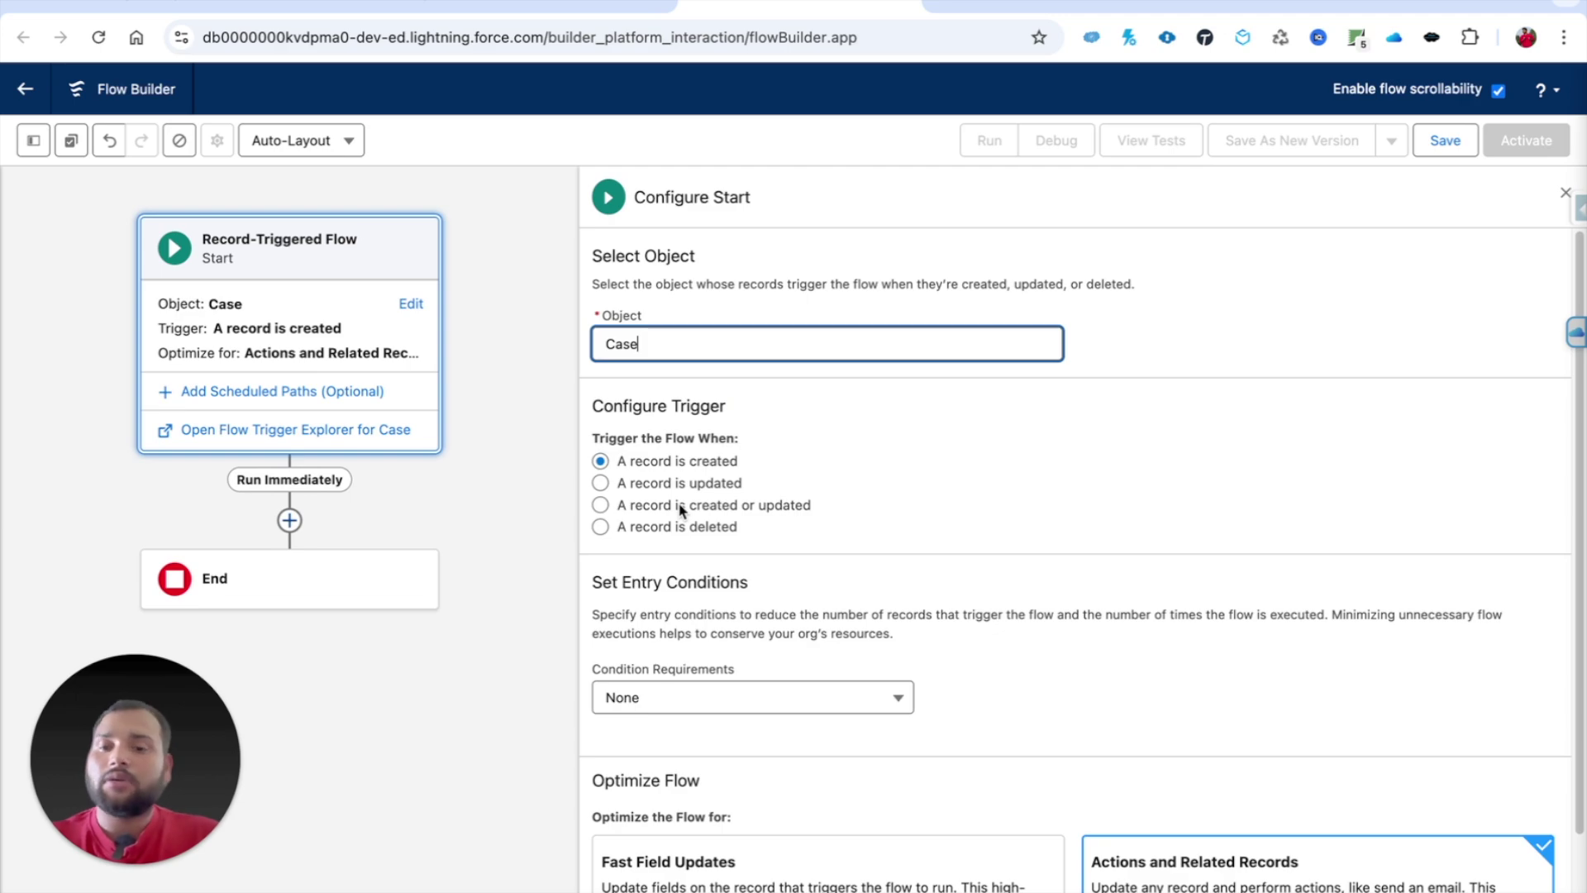
Step: Run it when a record is updated, requiring All Conditions Are Met (AND)
click(600, 483)
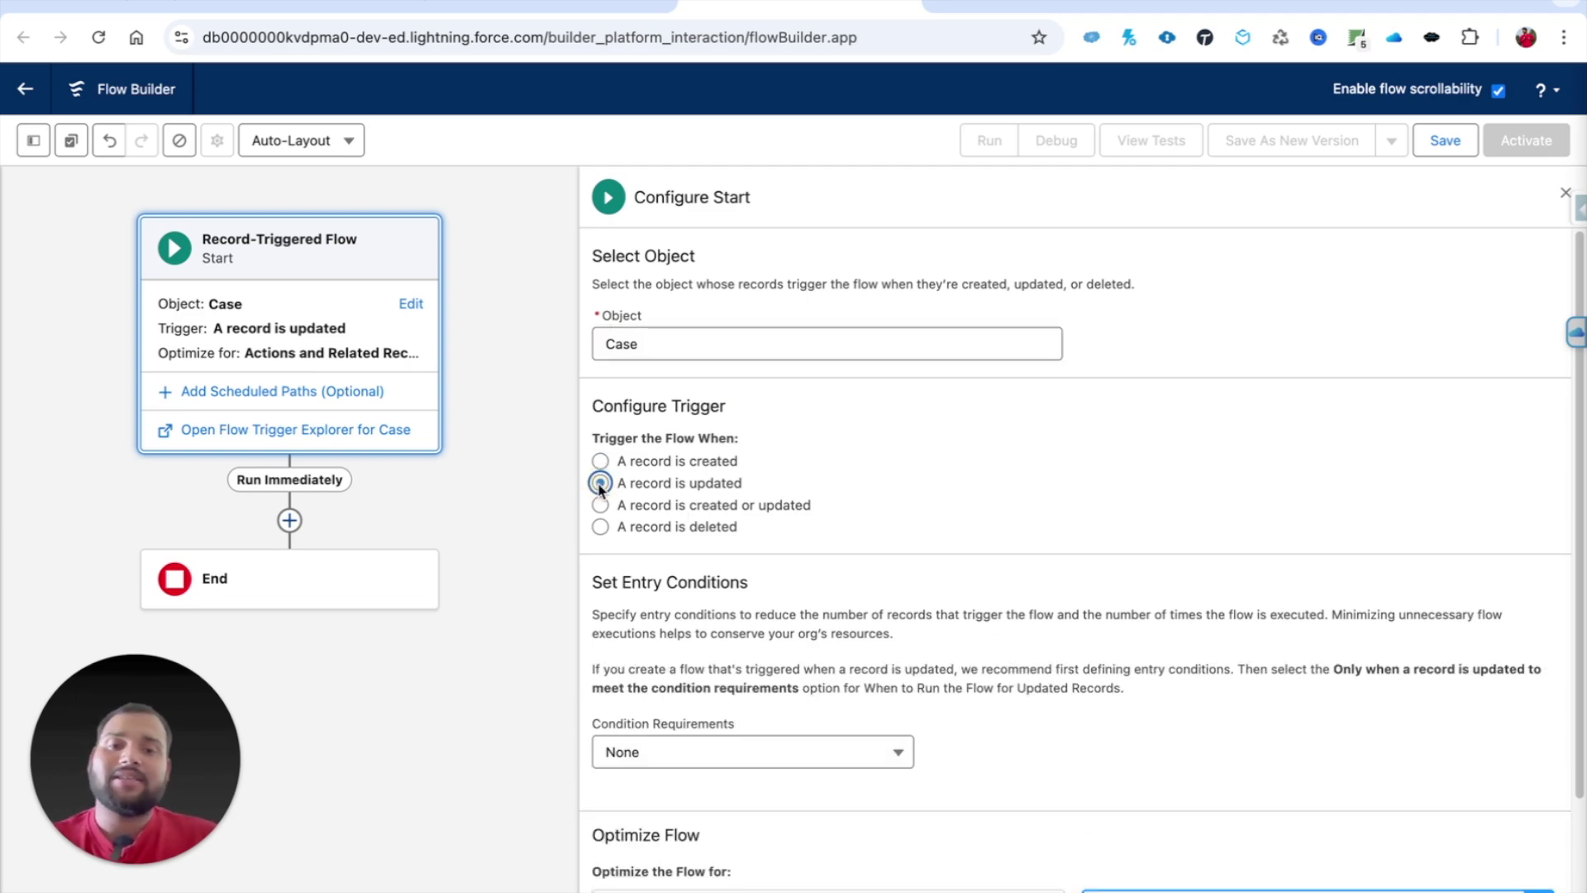
click(669, 752)
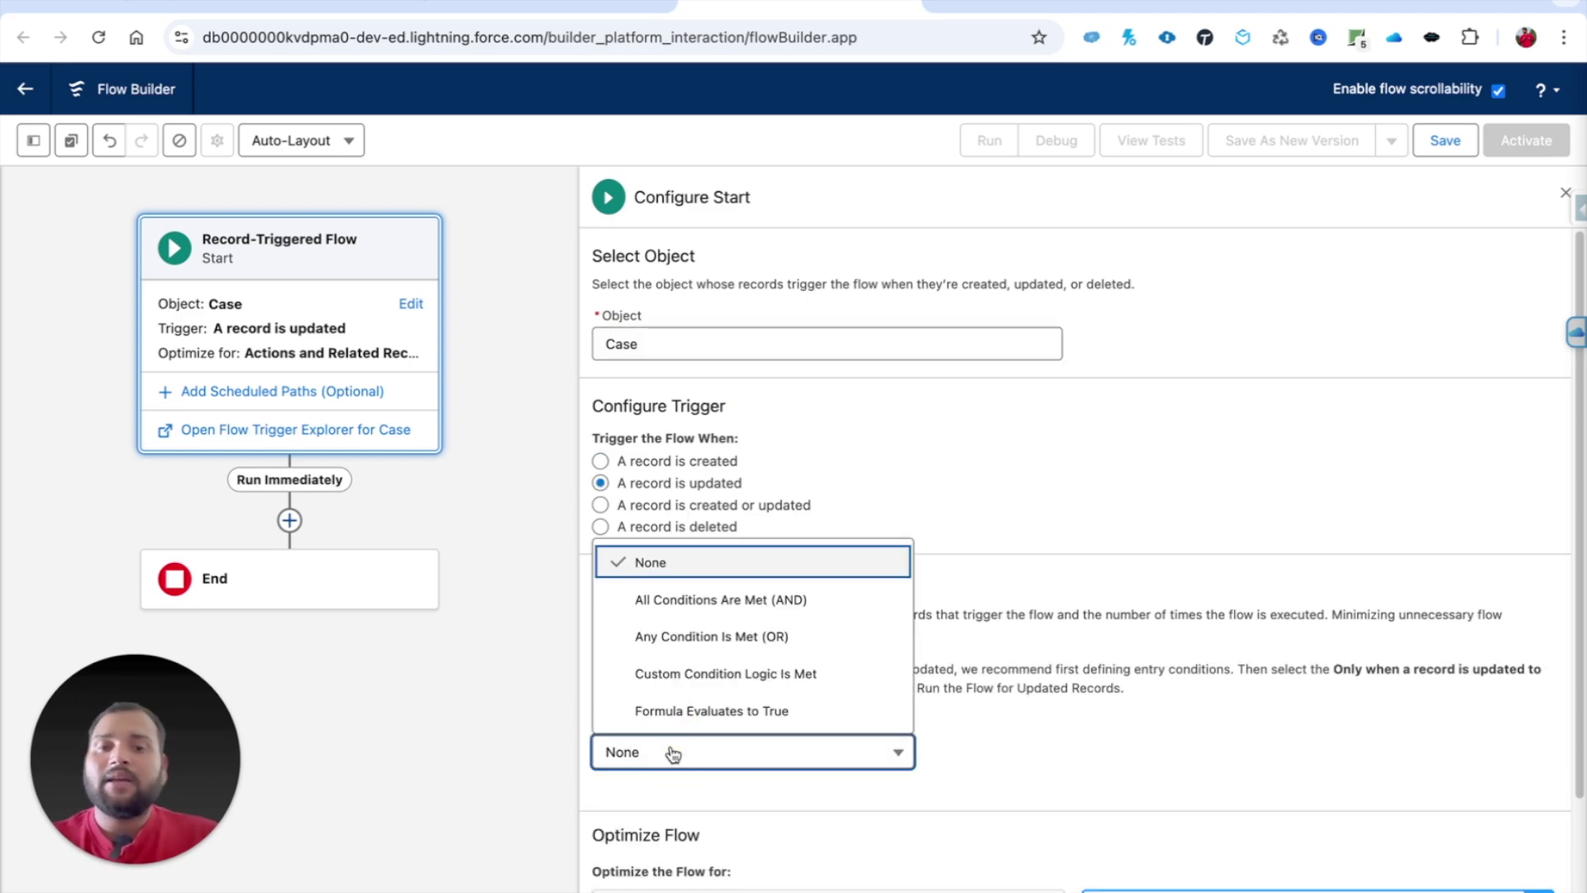
click(694, 600)
scroll(695, 607, down, 4)
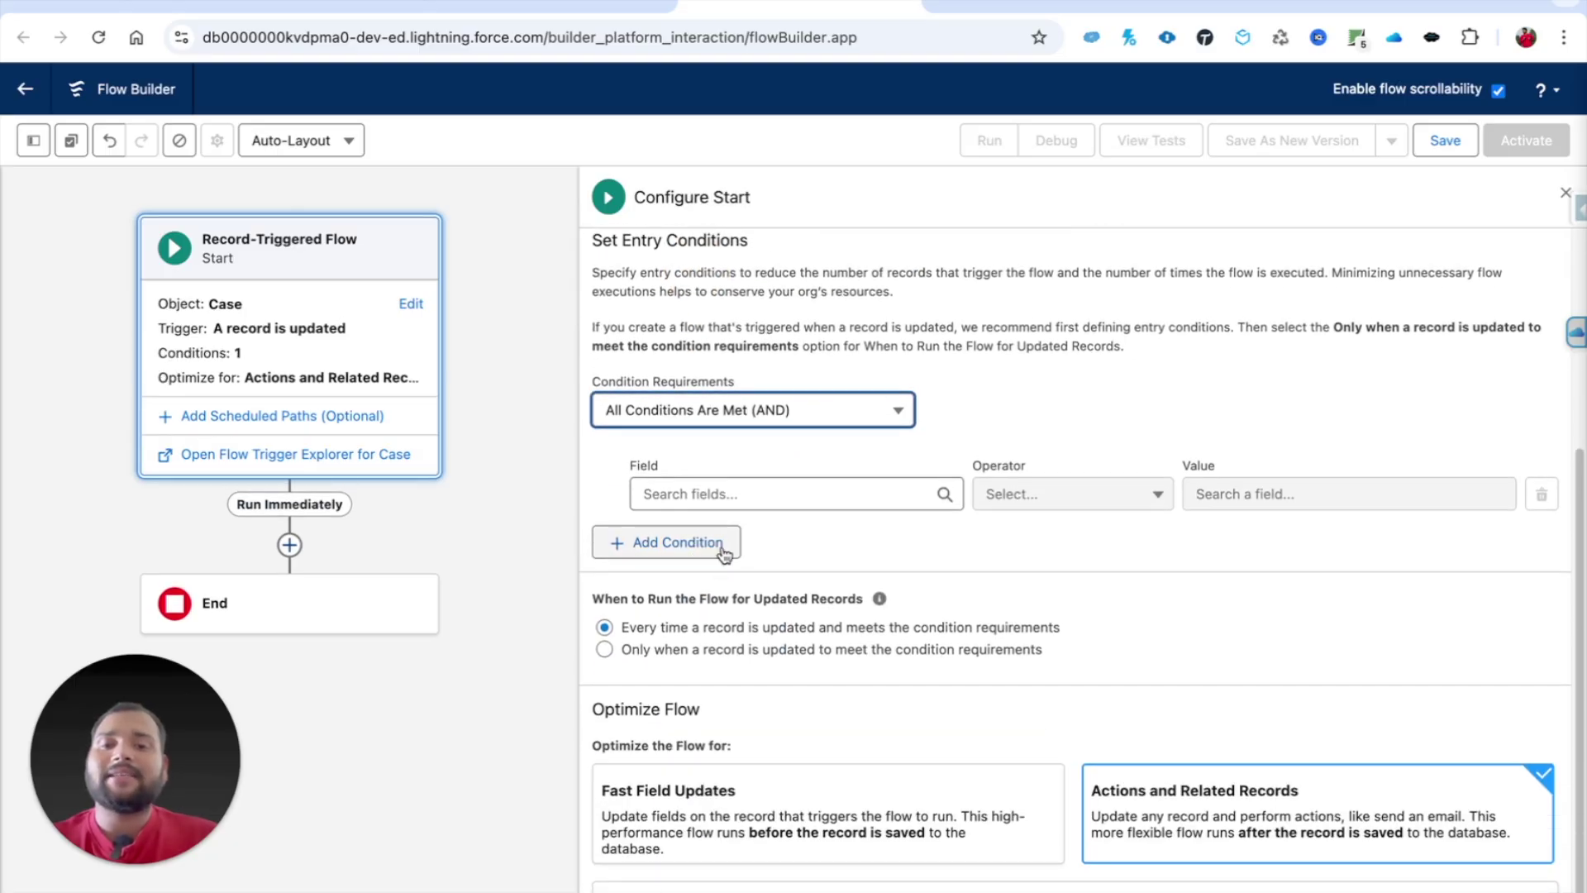
Step: Add a first entry condition of Status equals Closed
click(719, 488)
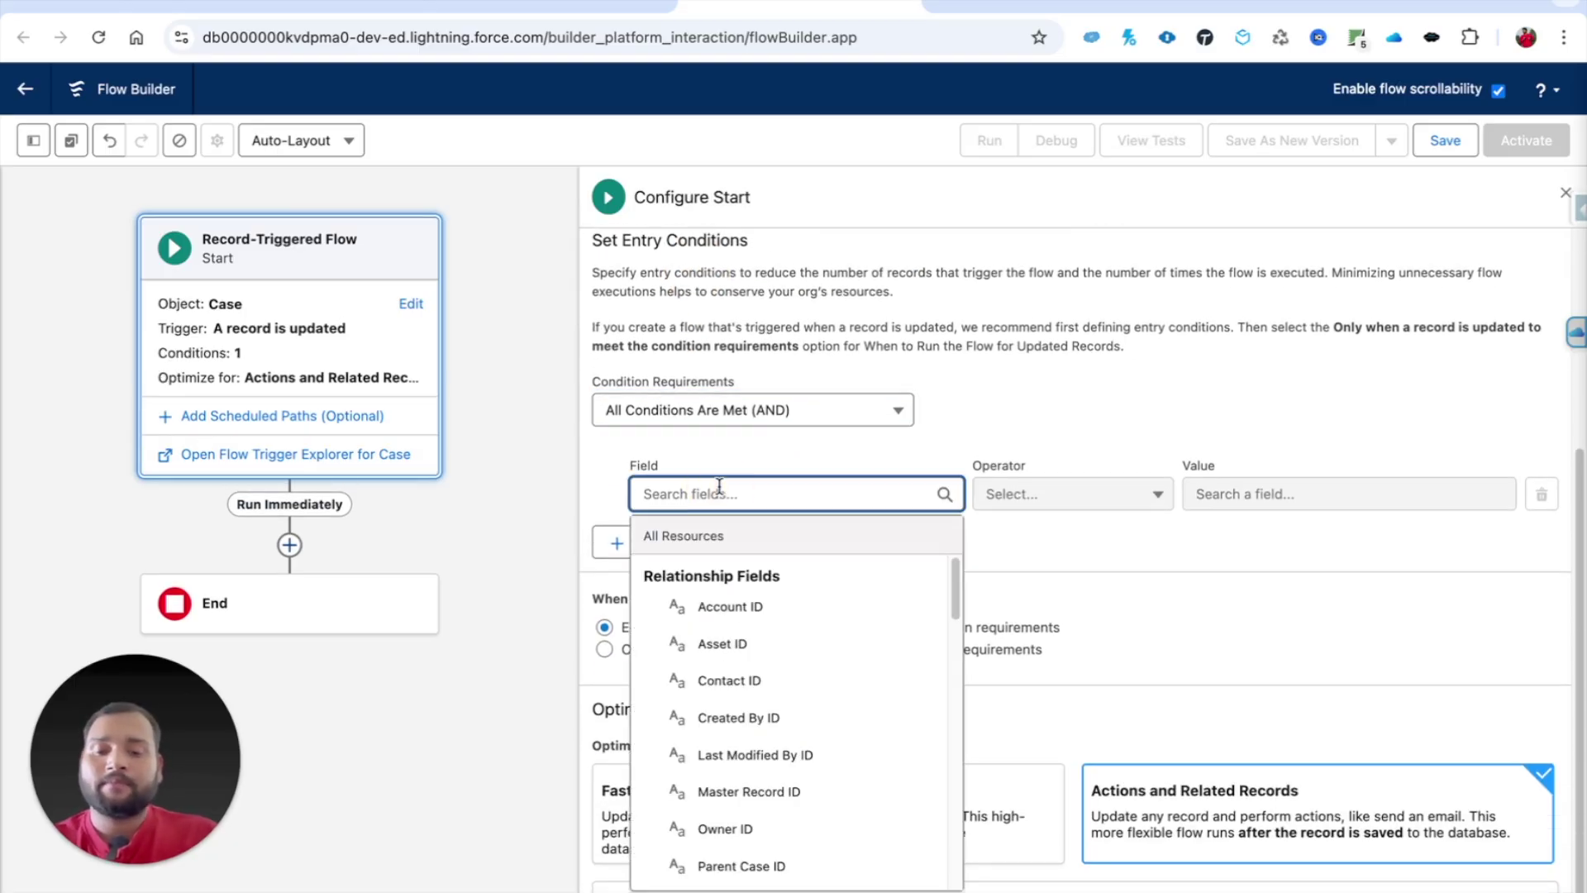
text(stat)
click(754, 614)
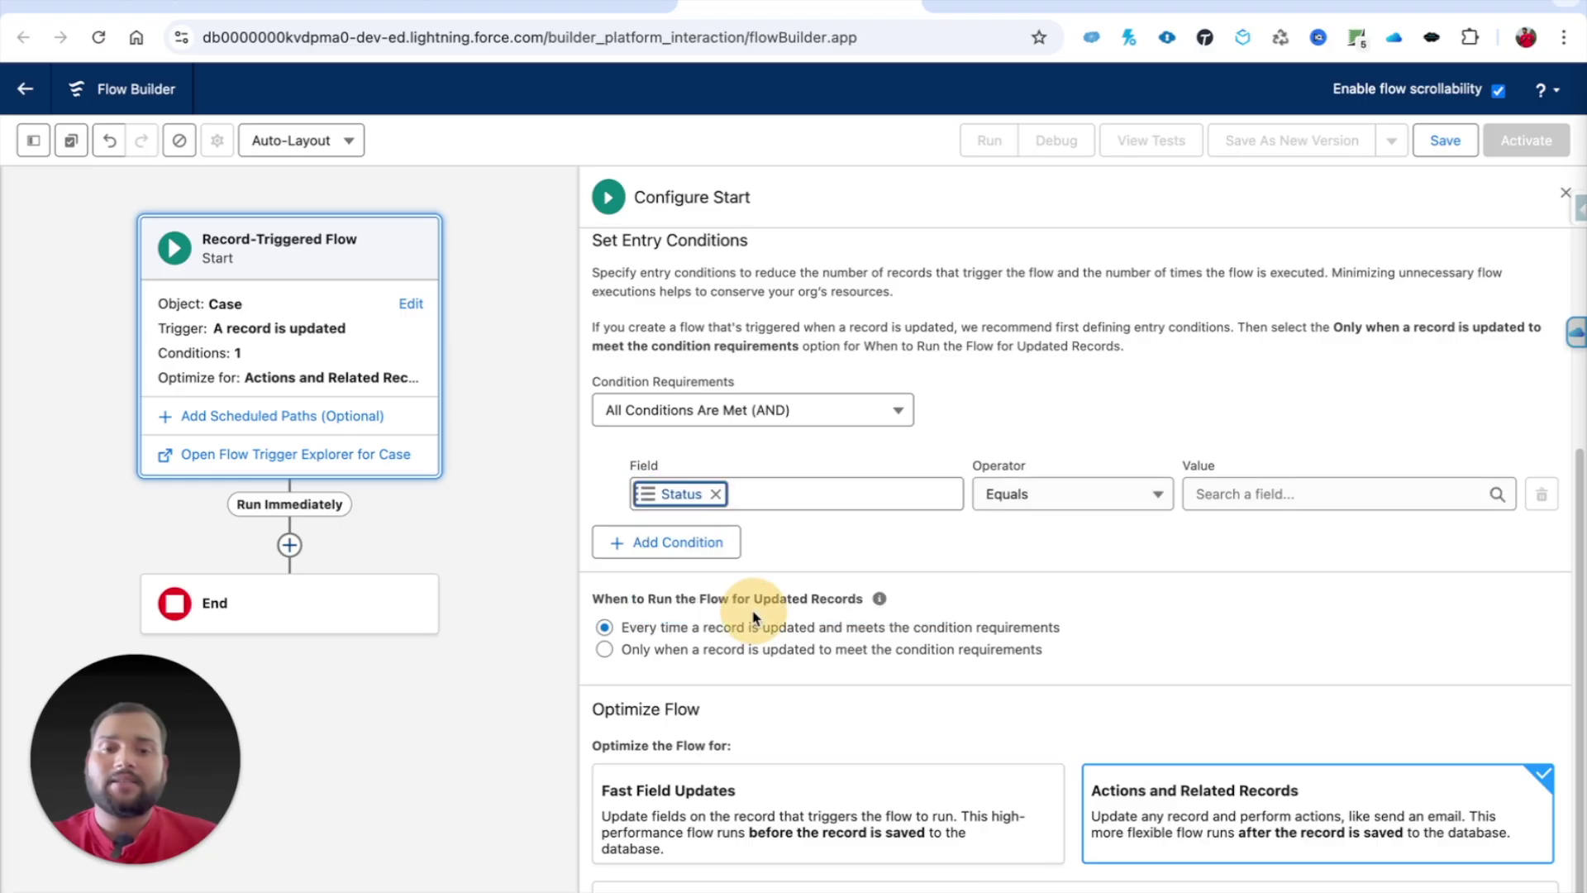
click(1204, 493)
text(clo)
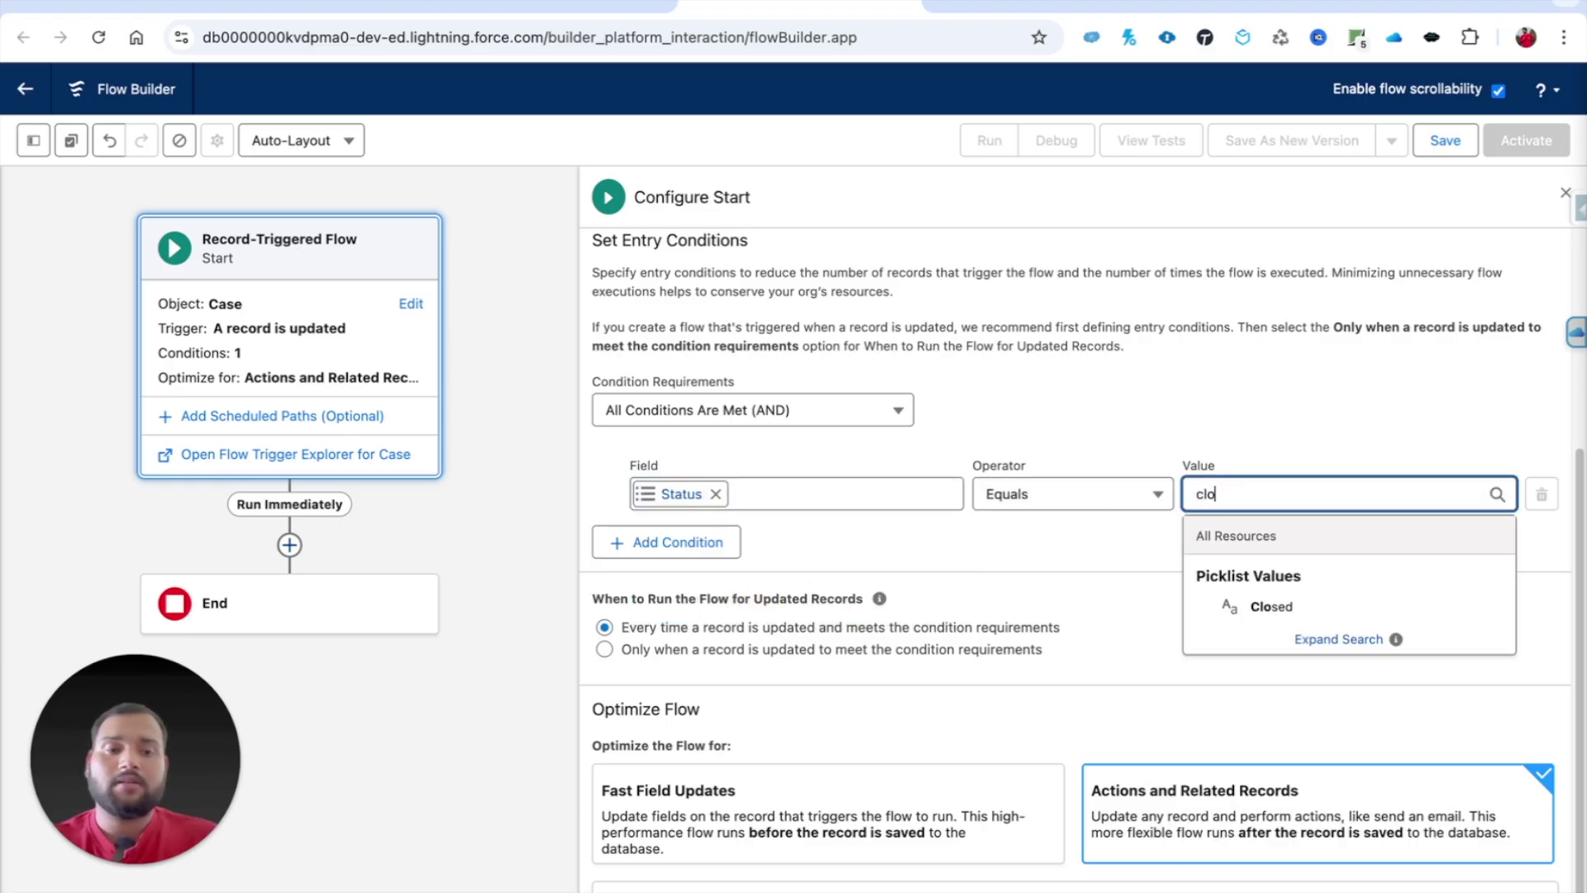
click(1270, 617)
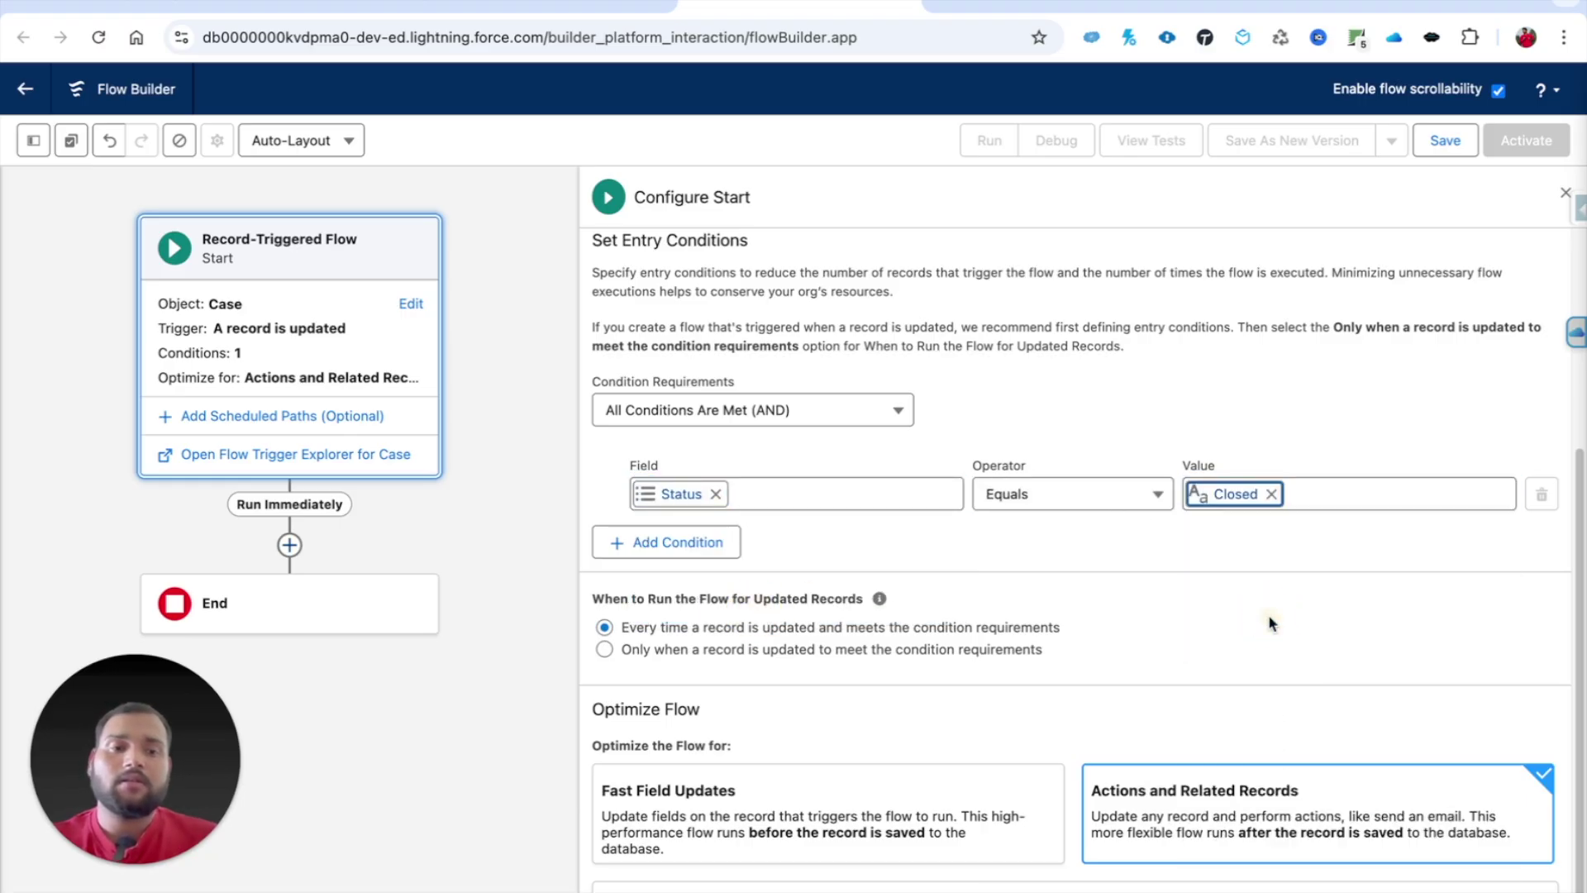
click(1197, 546)
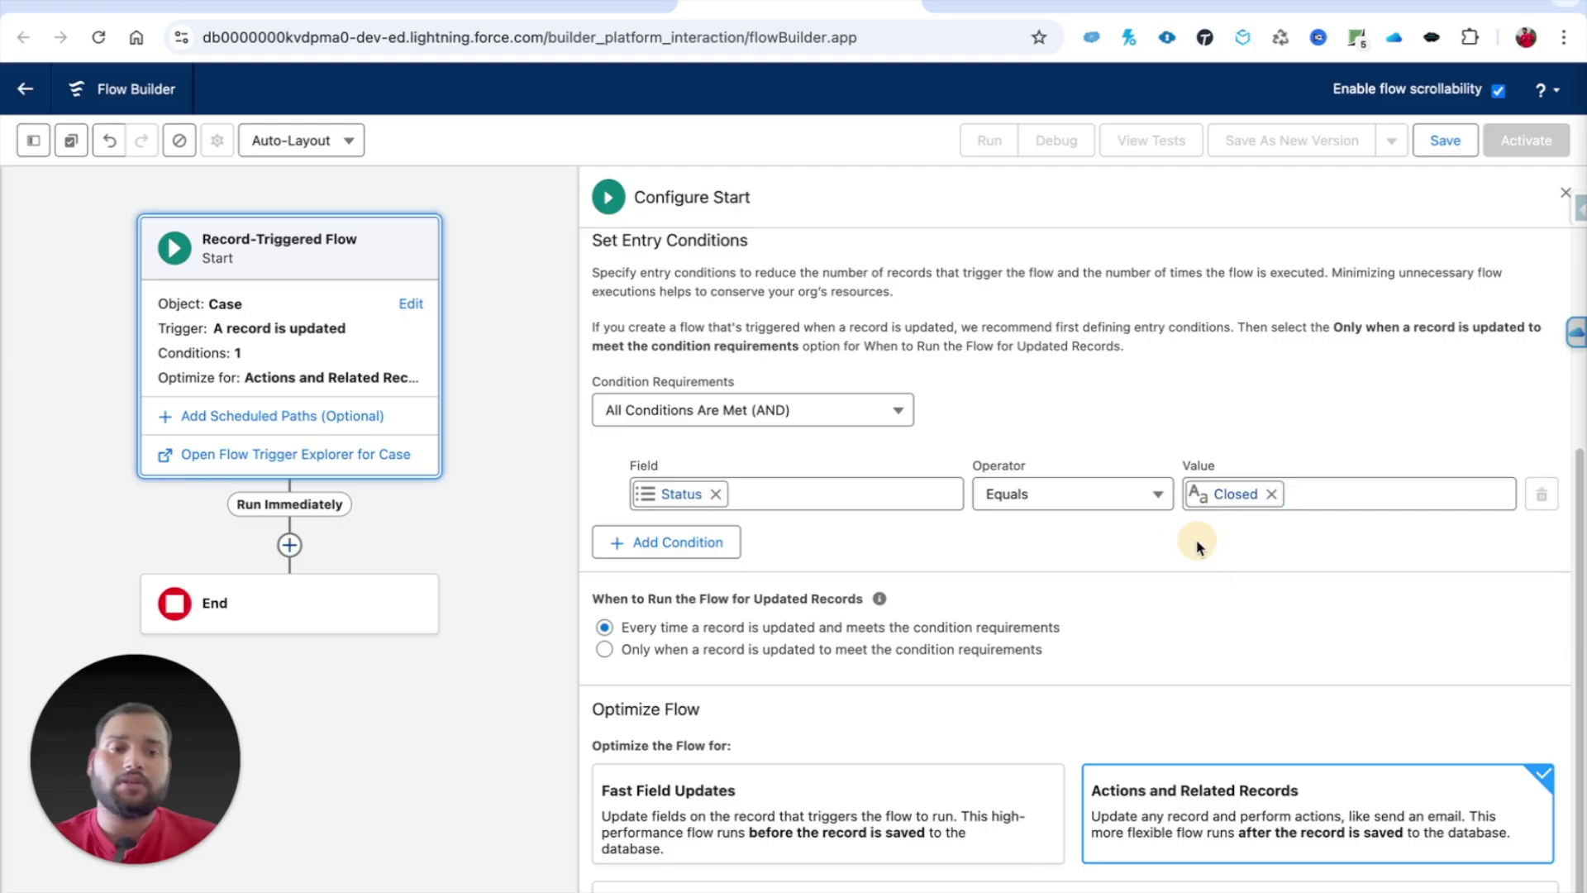
Step: Replace the condition field with Closed and set its value to True
click(716, 496)
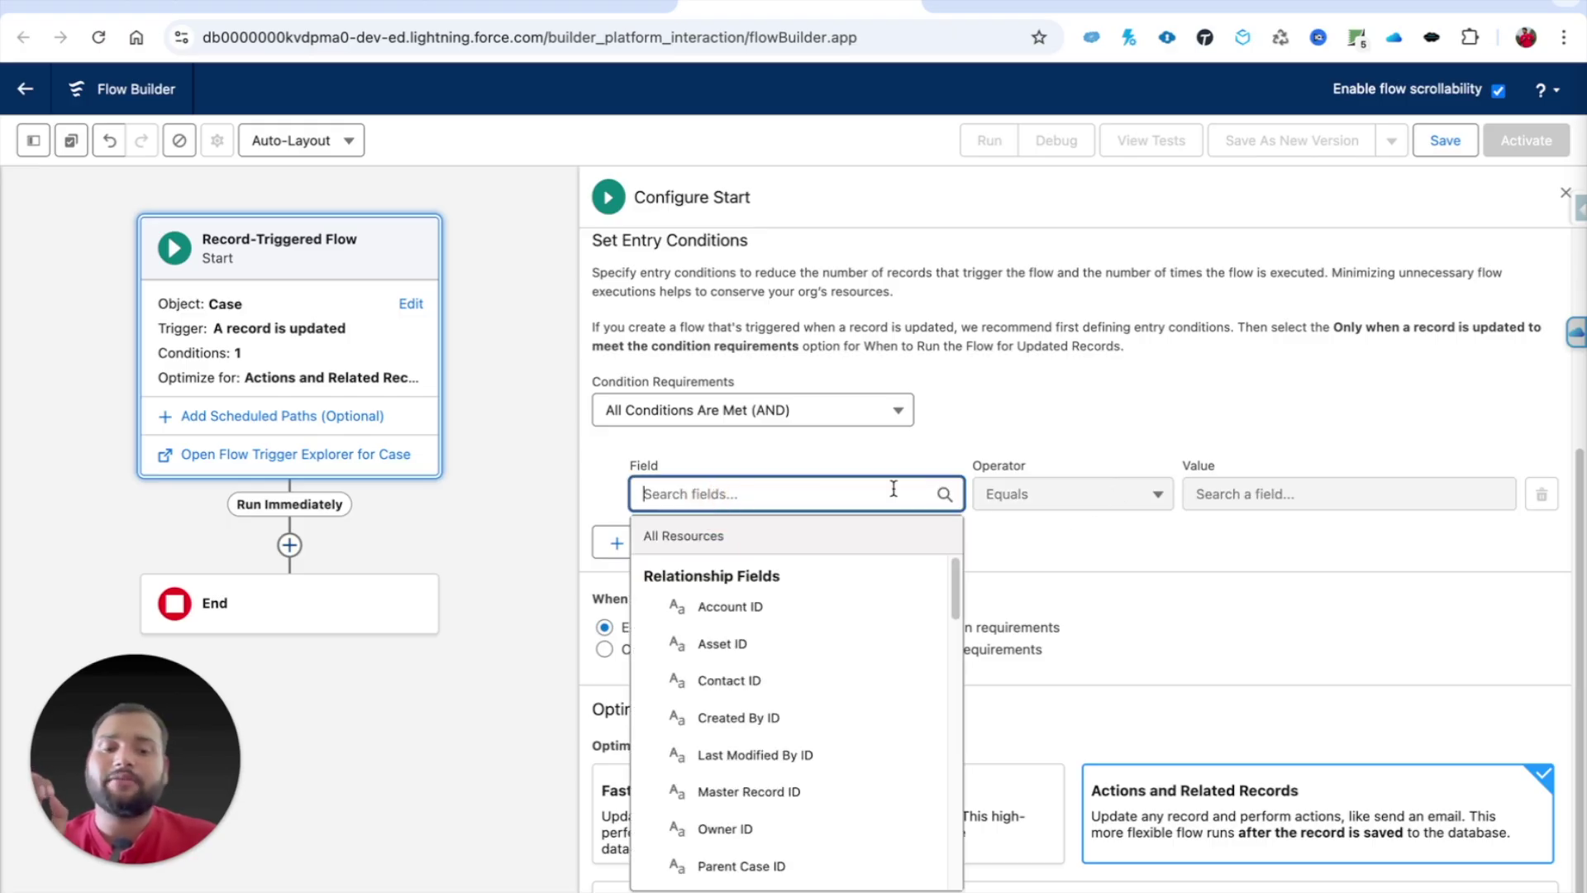
text(is)
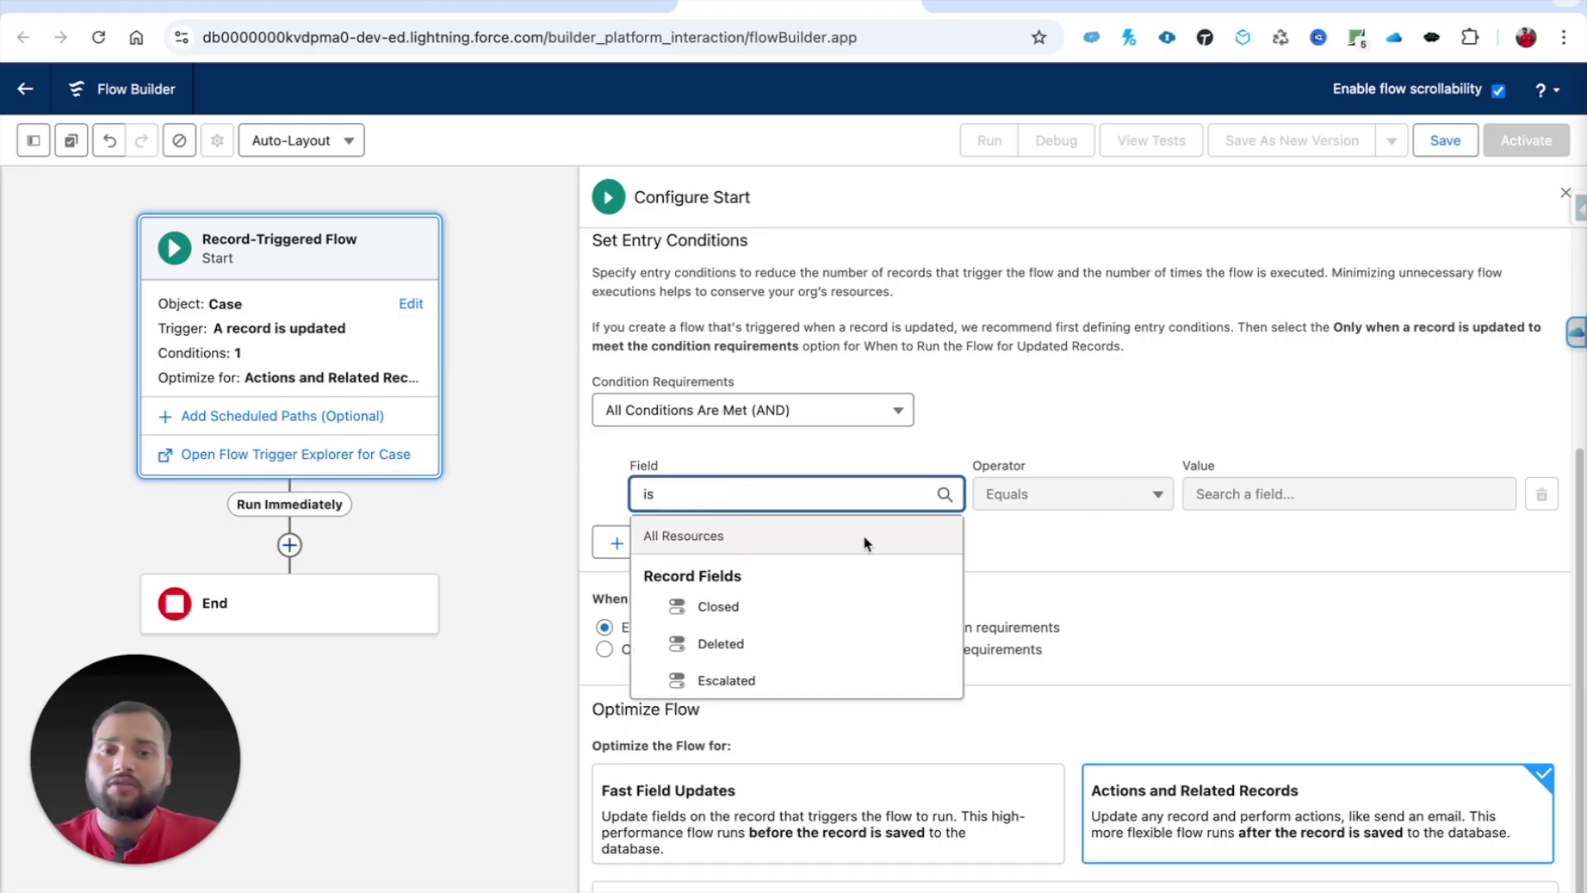
click(711, 607)
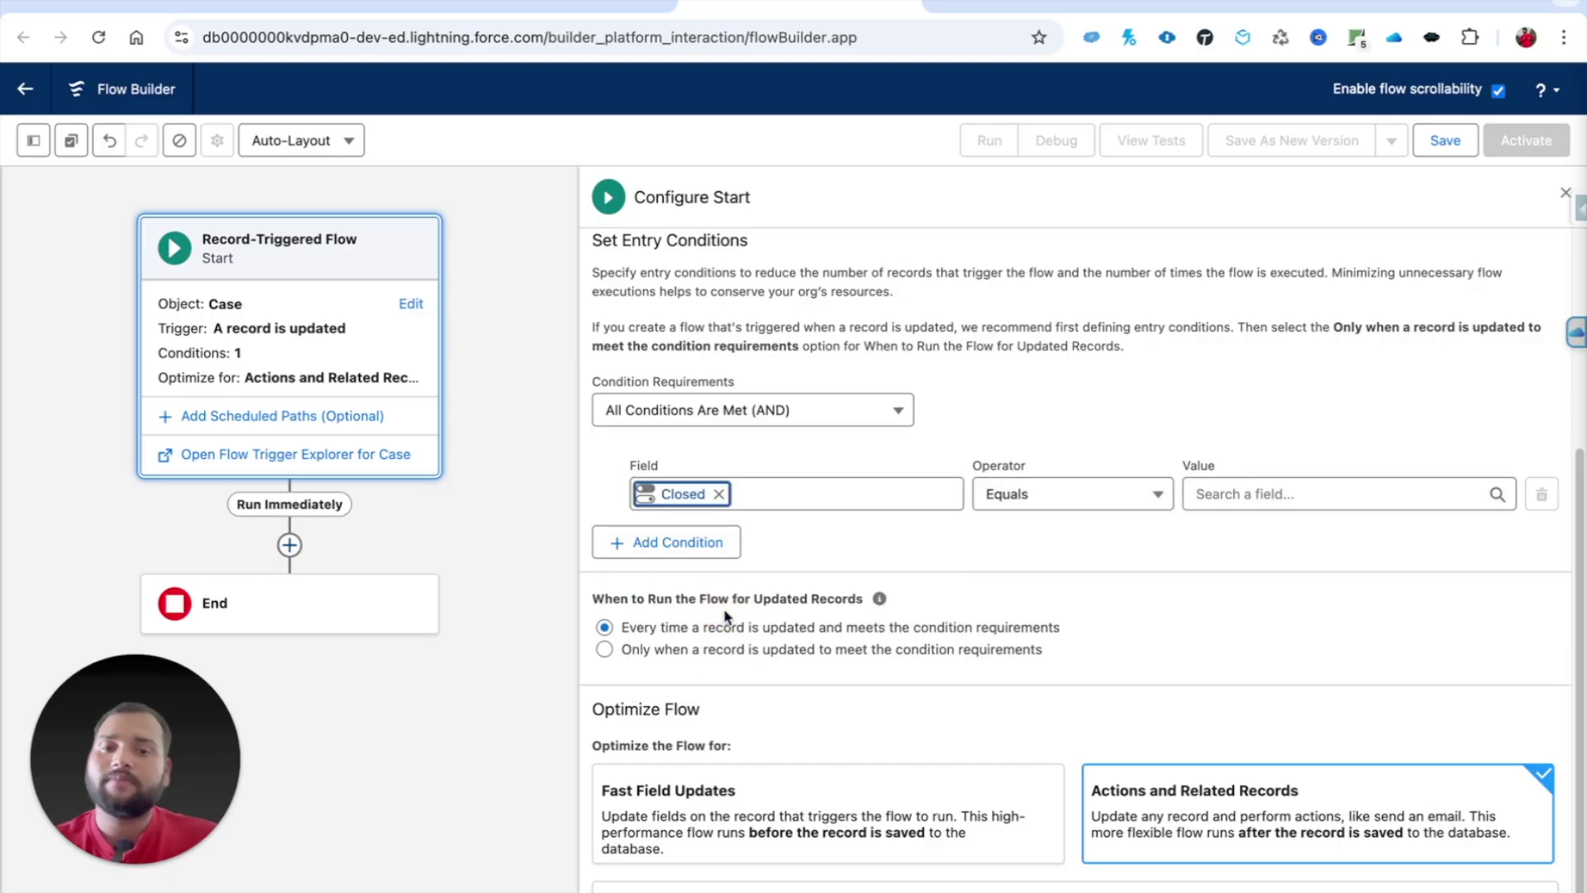
click(1190, 496)
text(true)
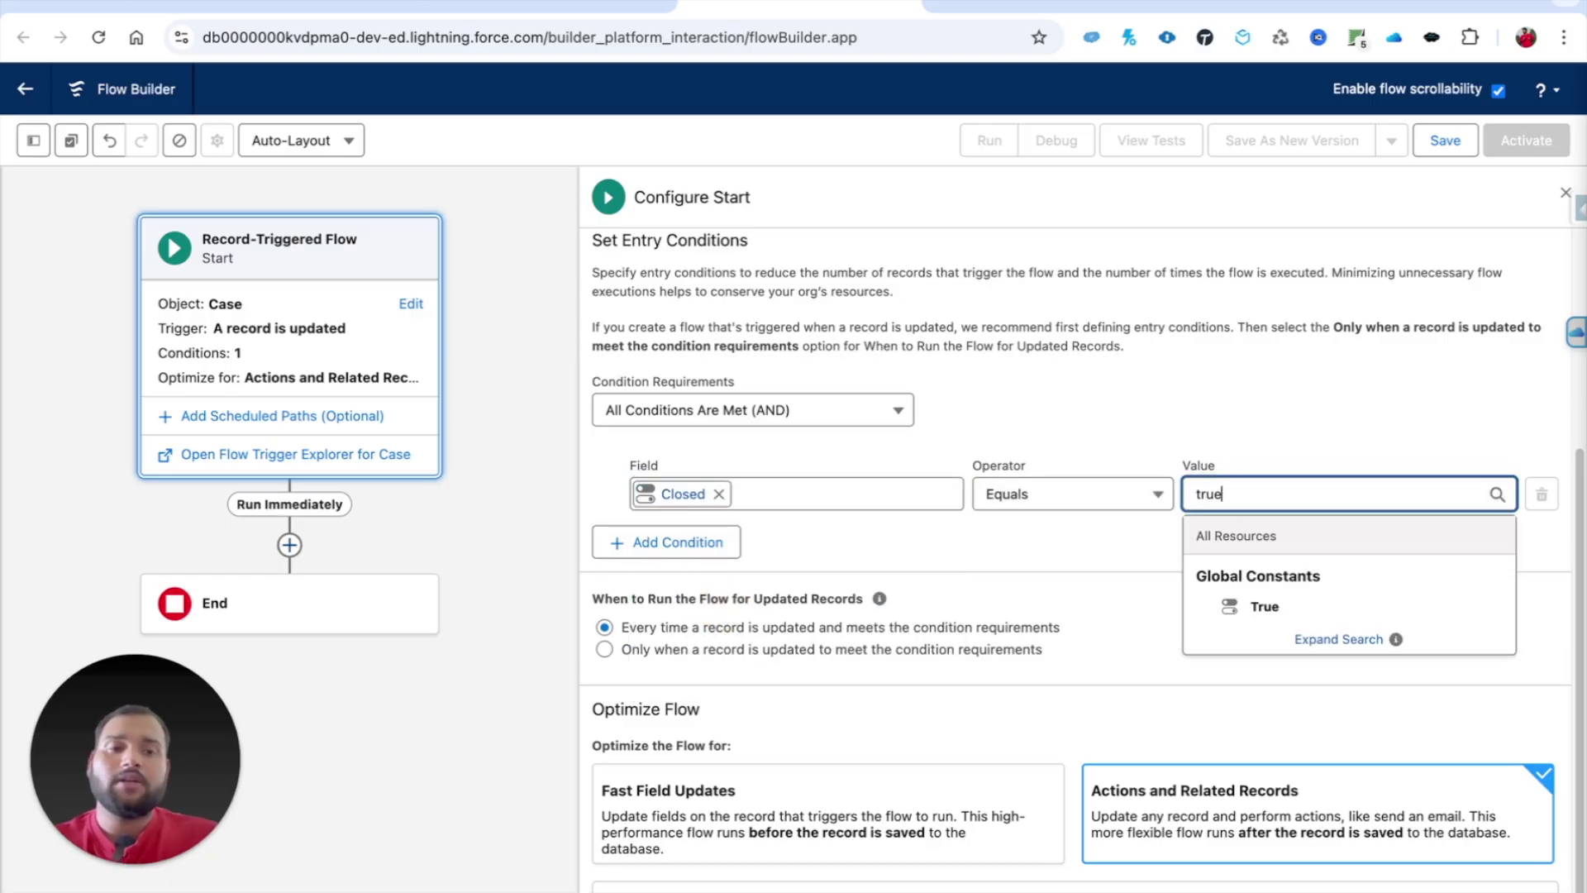
click(1279, 604)
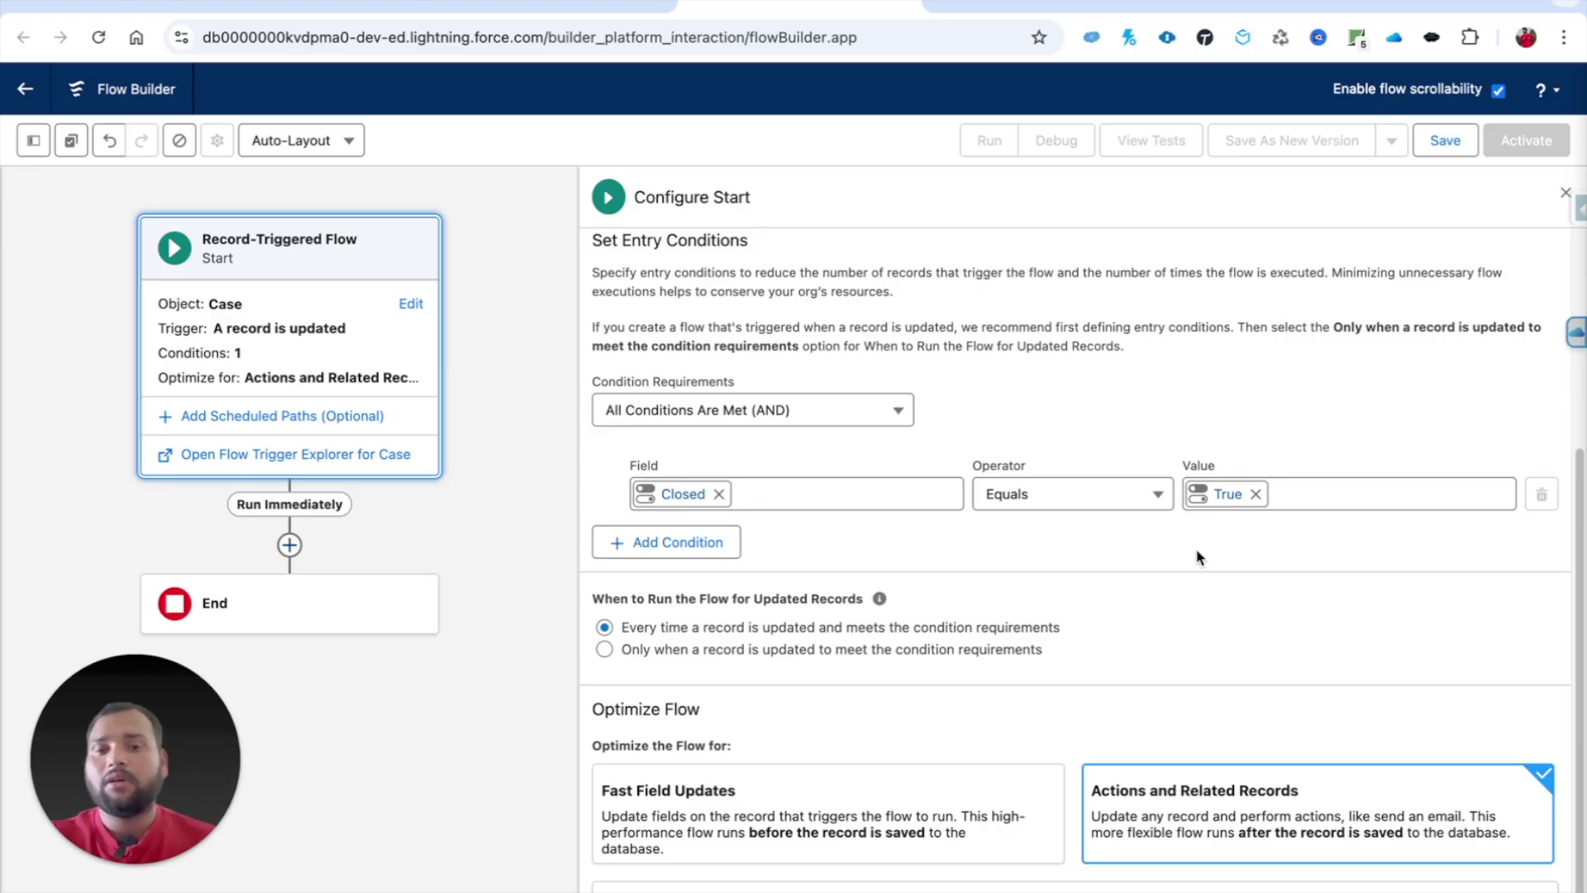
Step: Choose 'Only when a record is updated to meet the condition requirements' for updated records
click(604, 650)
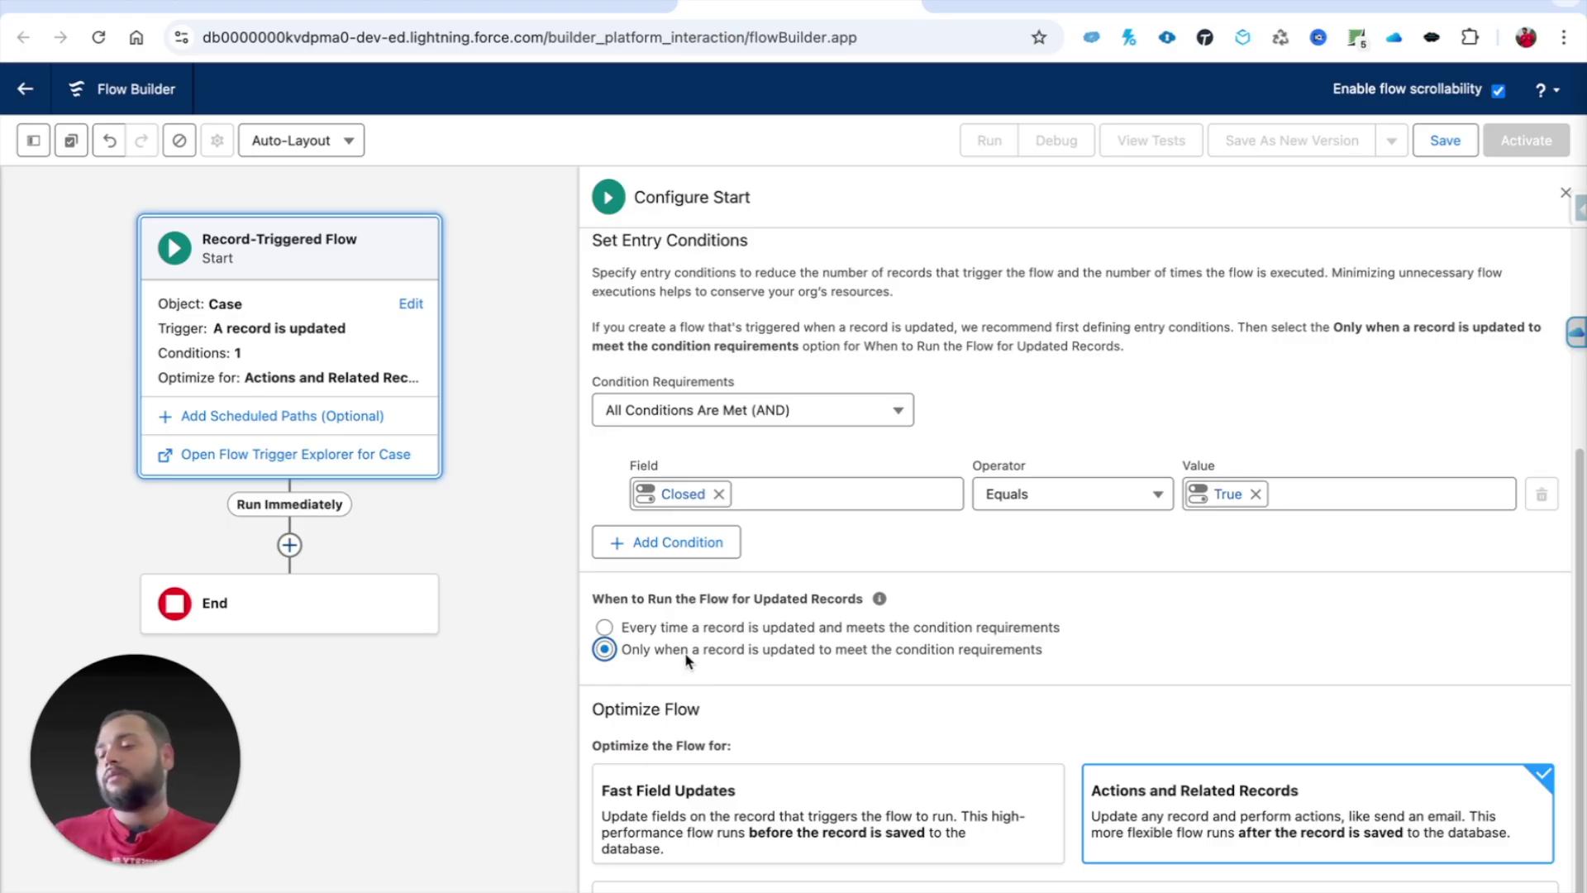
scroll(1017, 734, down, 1)
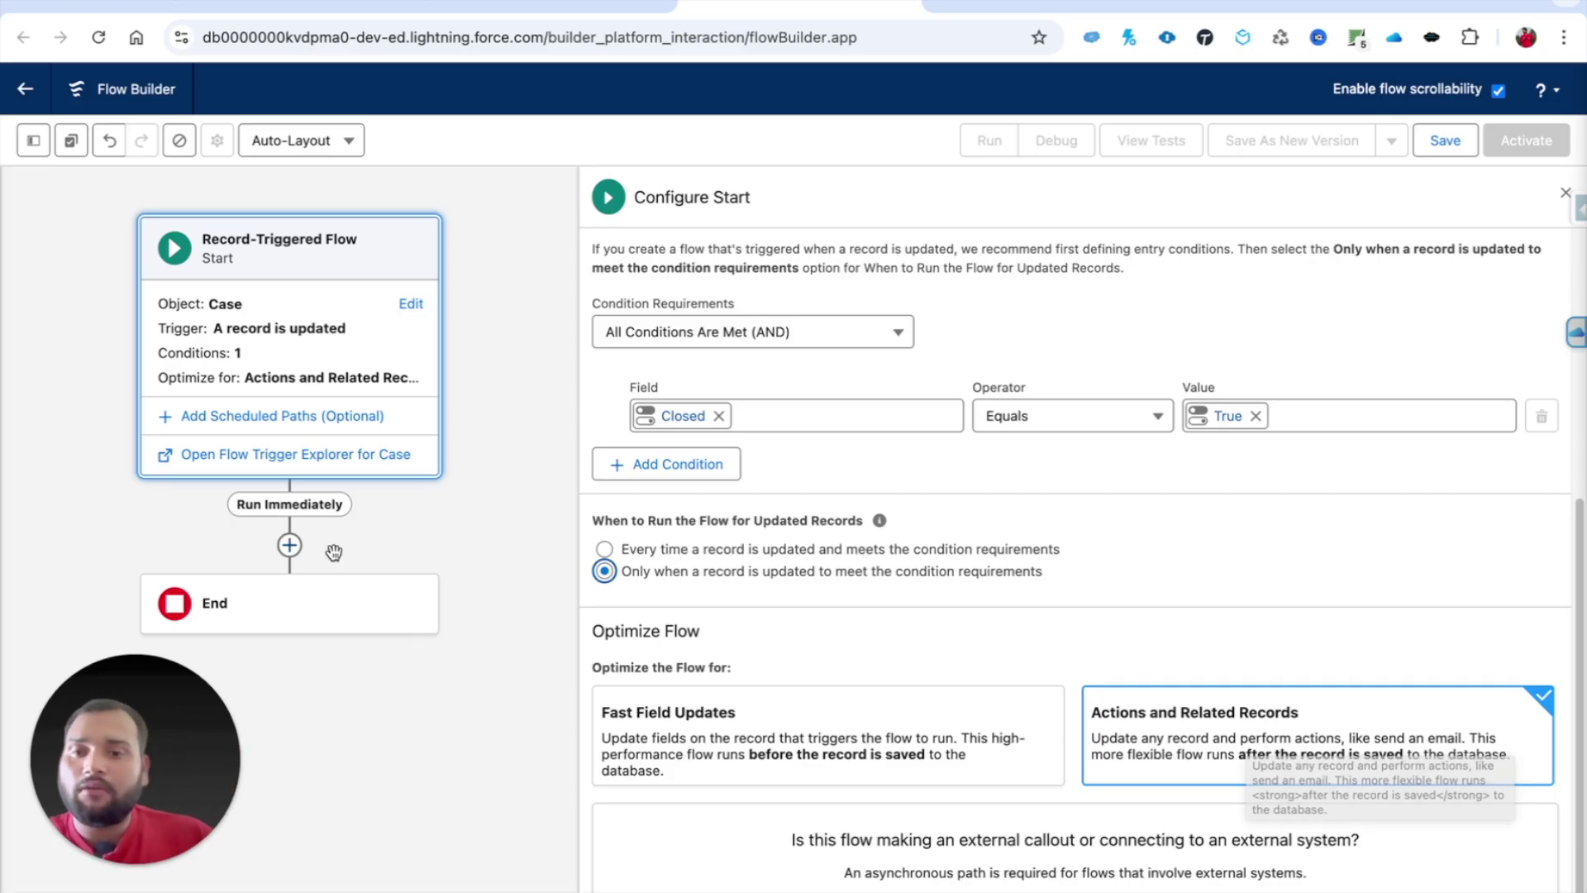
Step: Add a Send Email action after the flow's start element
click(288, 545)
text(send)
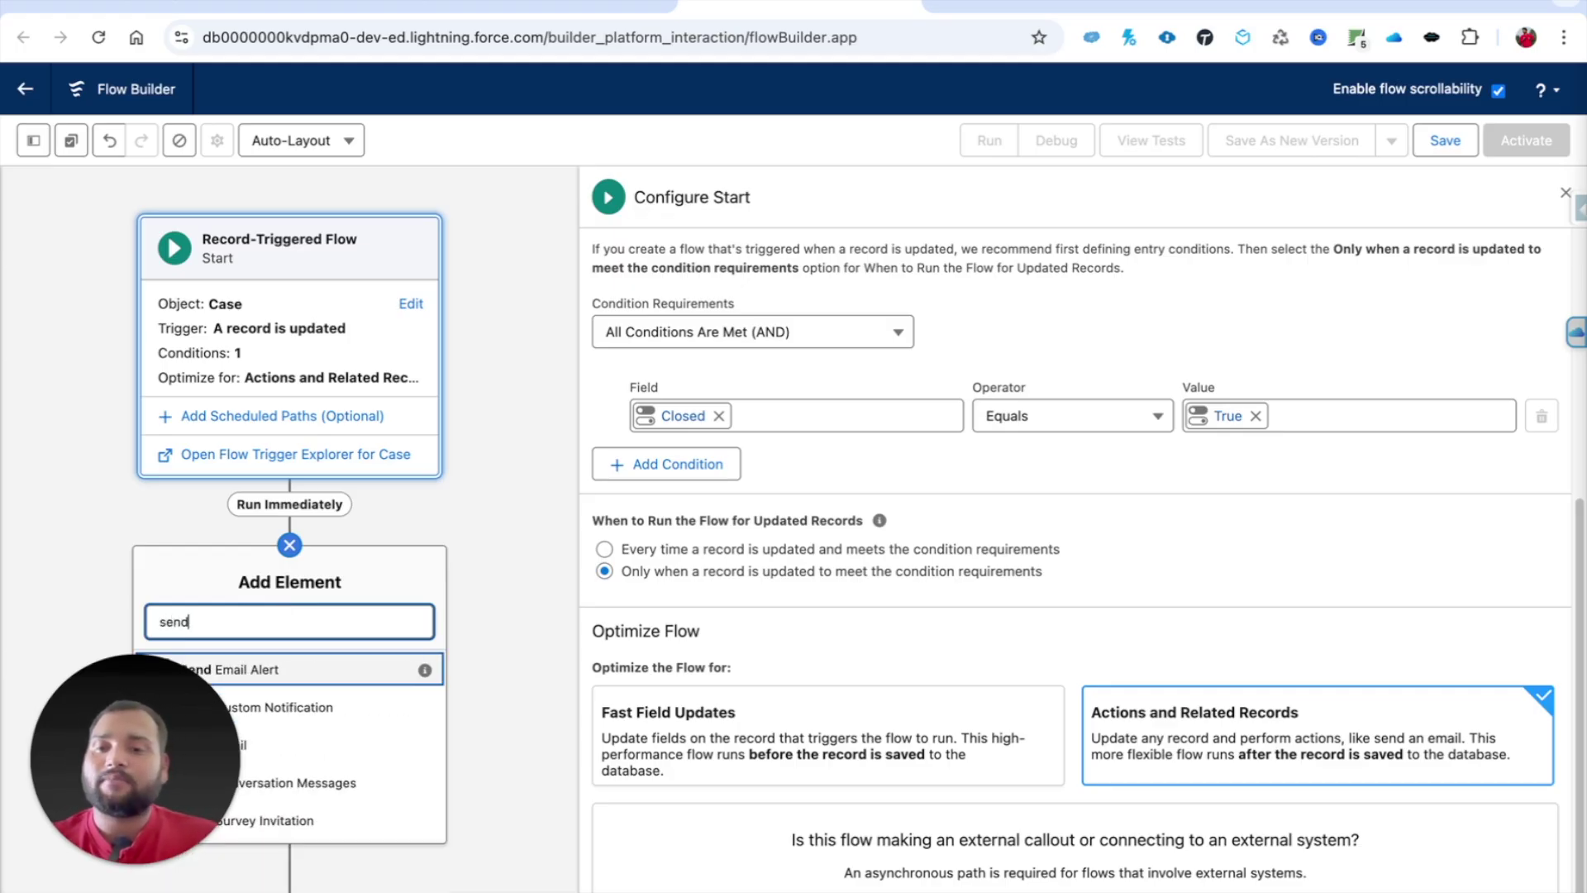
click(209, 748)
drag(1430, 606, 132, 798)
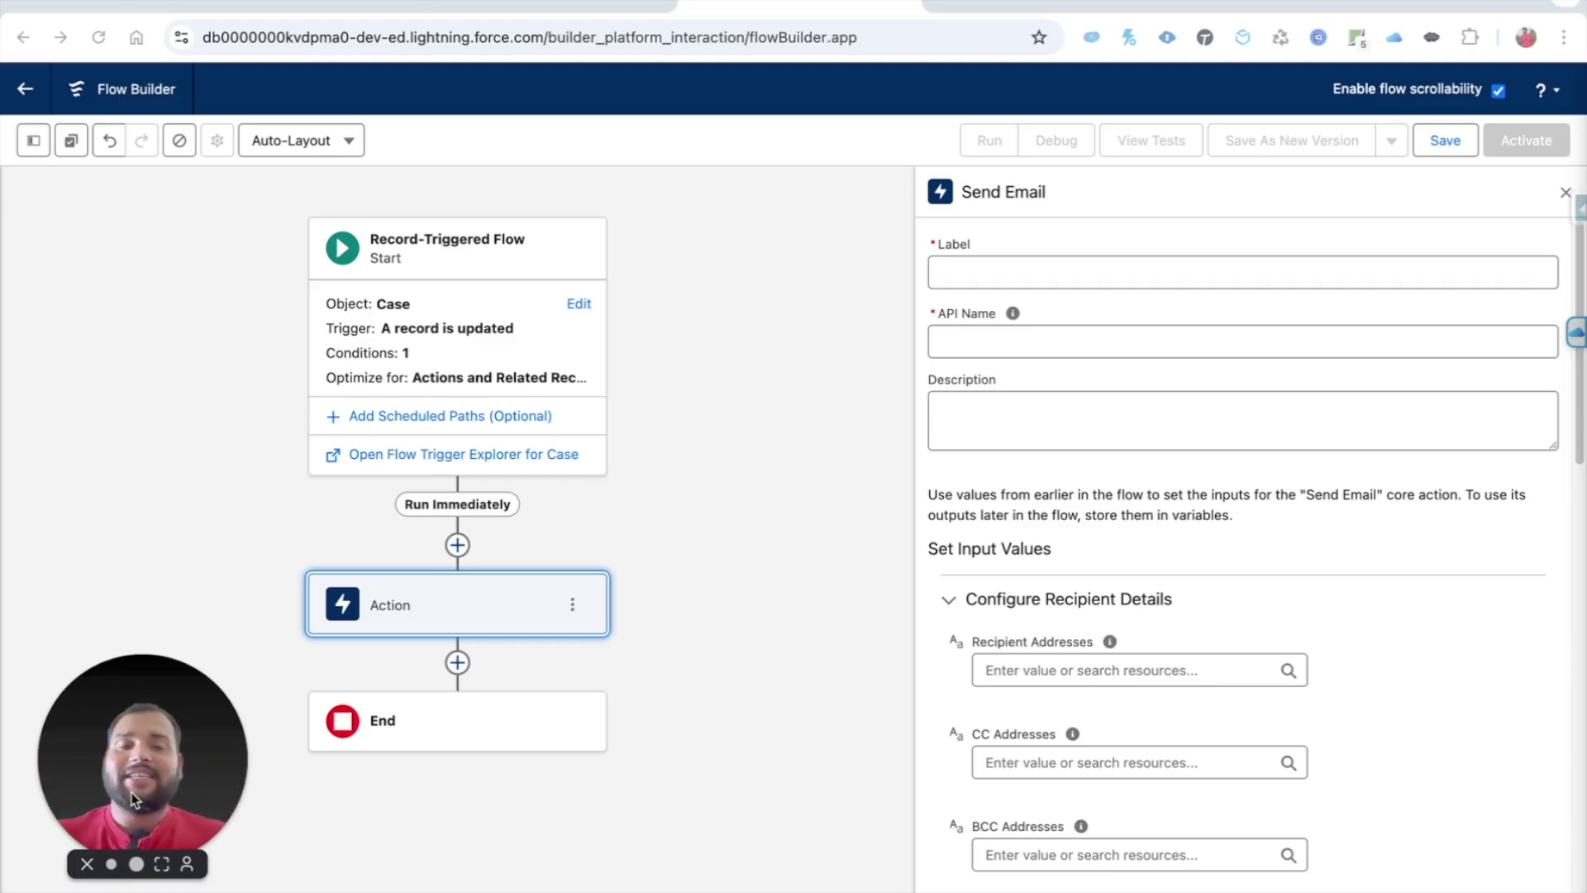
Step: Label the action 'Send Email to Customer Contact' and auto-fill its API name
click(994, 276)
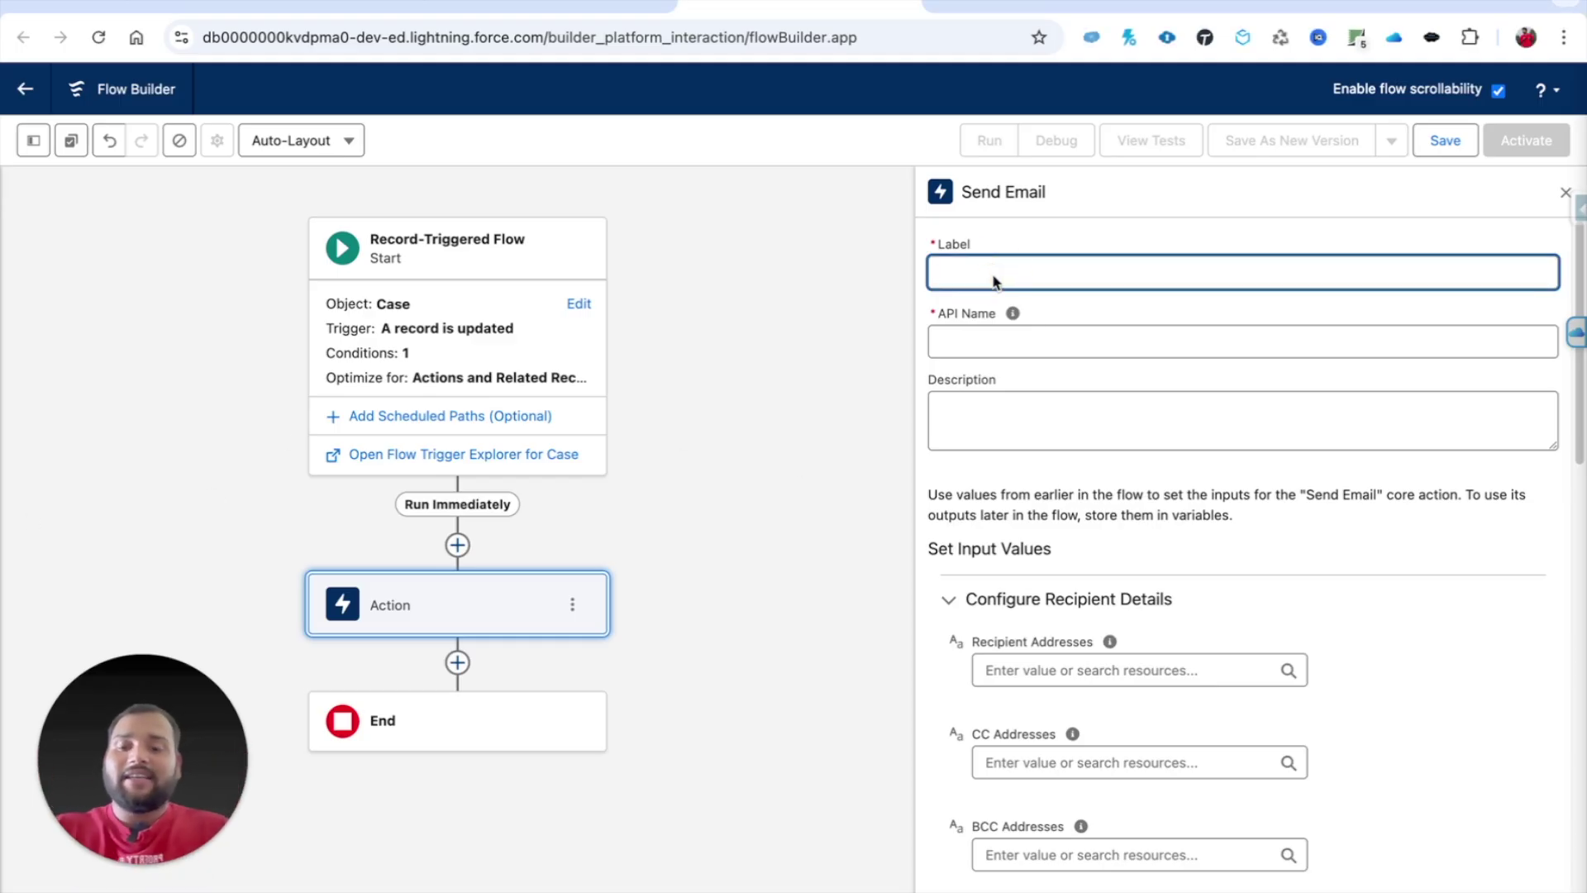
text(Sen)
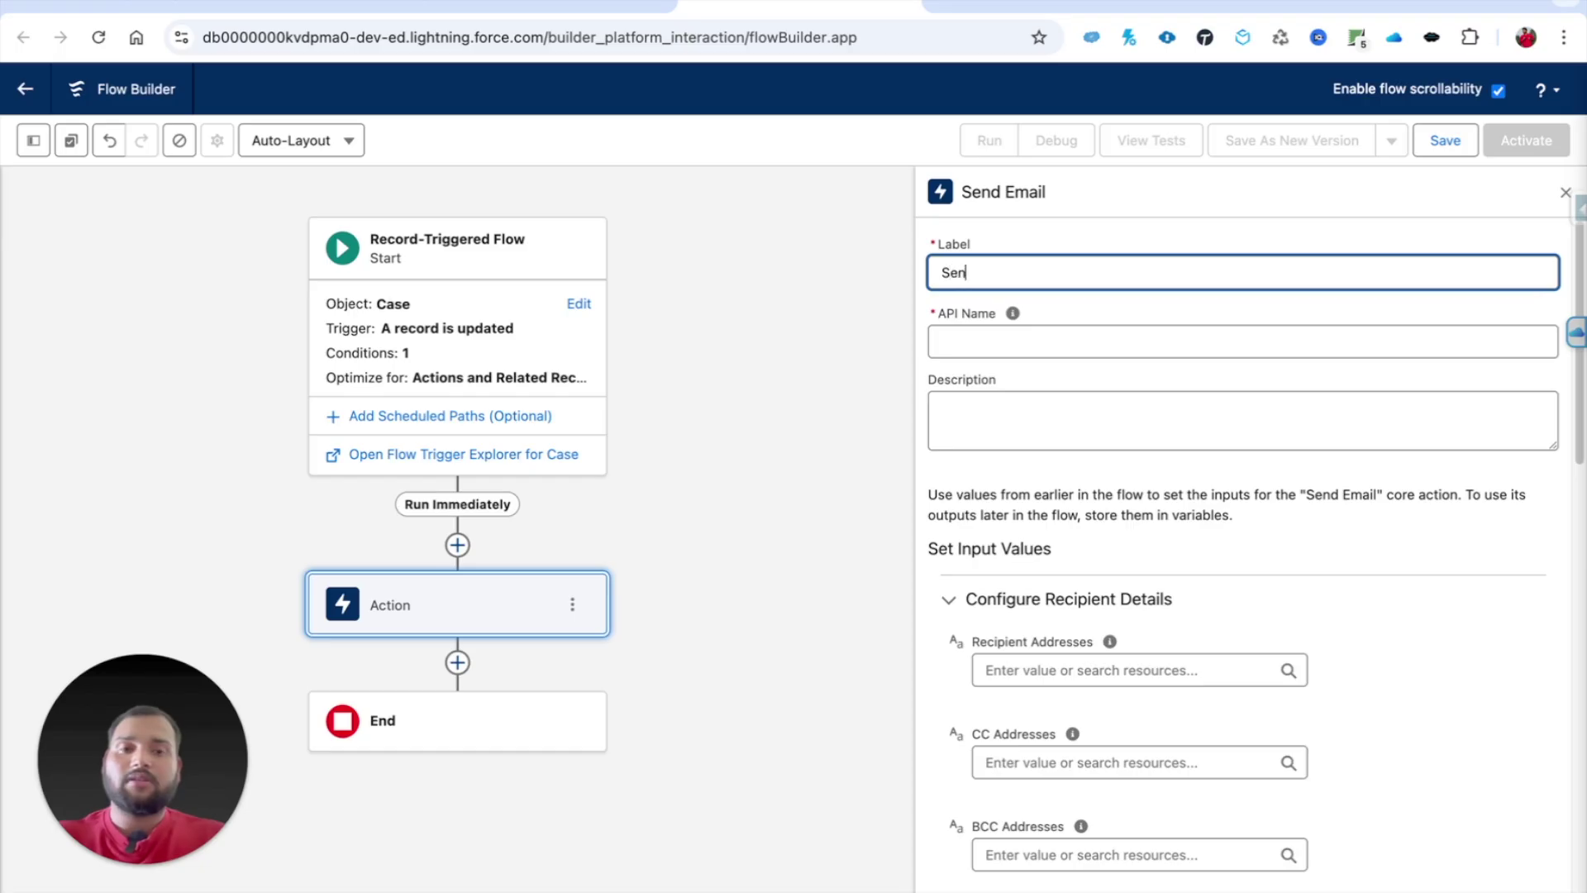
text(d Email t)
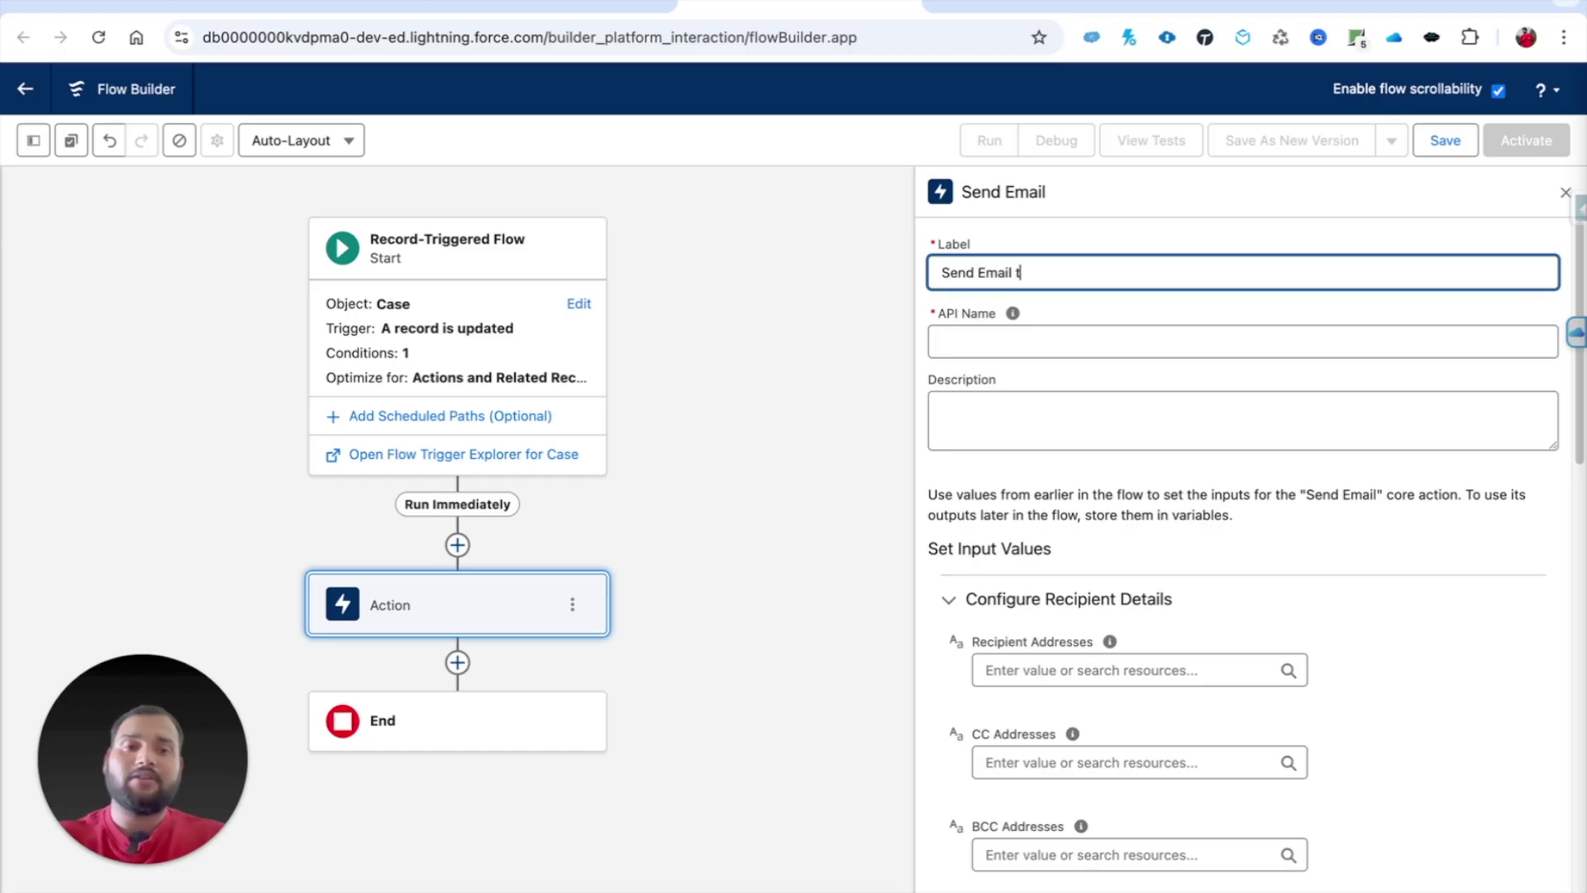
text(o Customer Contact)
scroll(1190, 595, down, 3)
key(Tab)
scroll(1000, 602, down, 3)
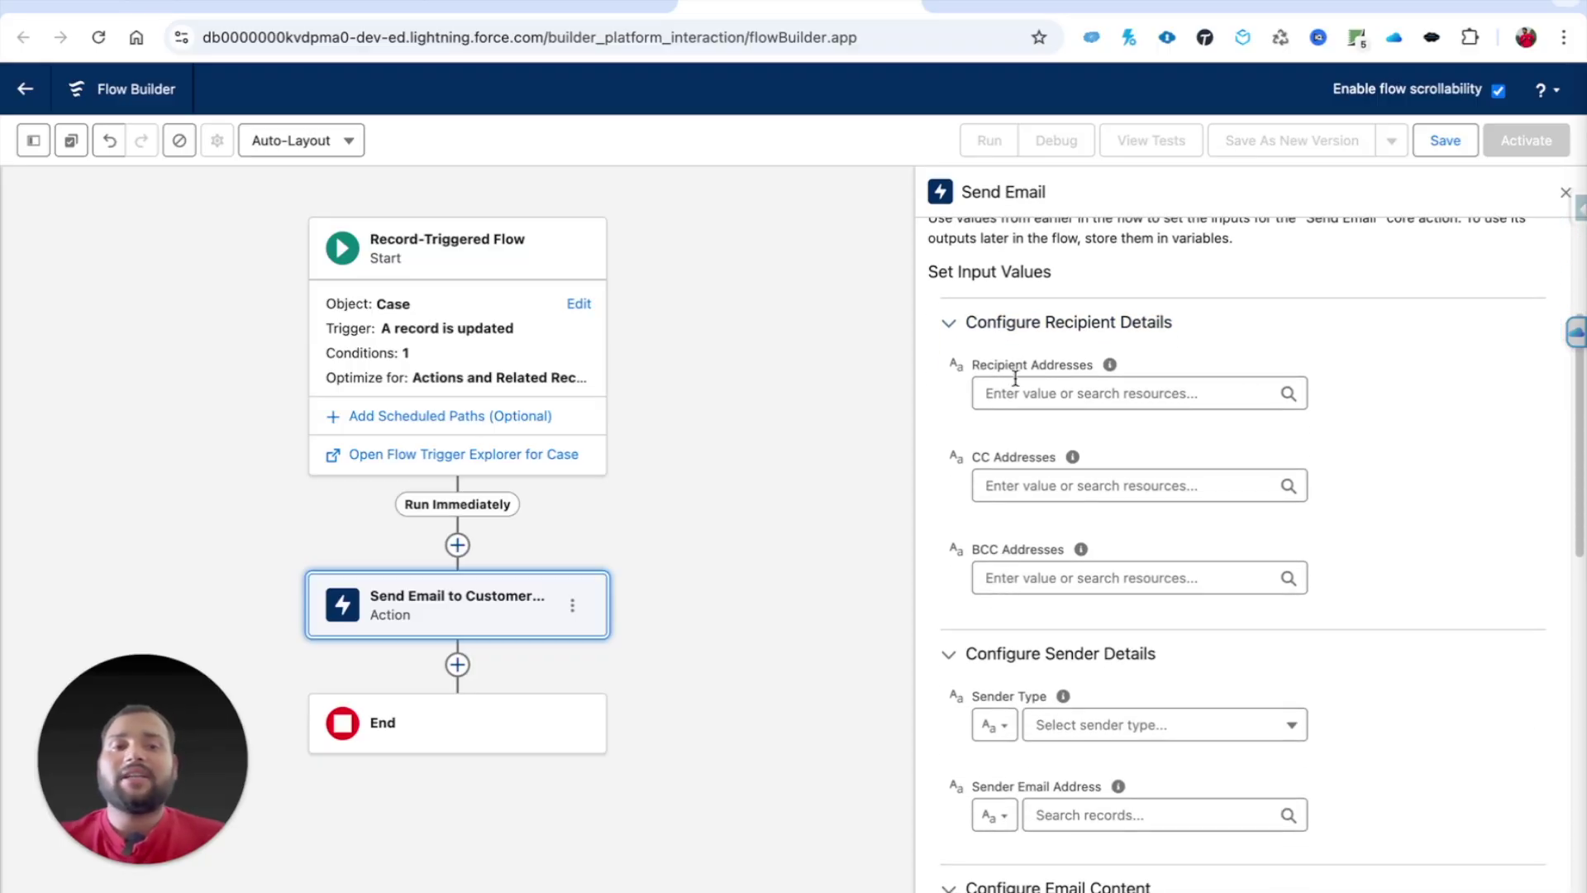
mouse_move(1111, 372)
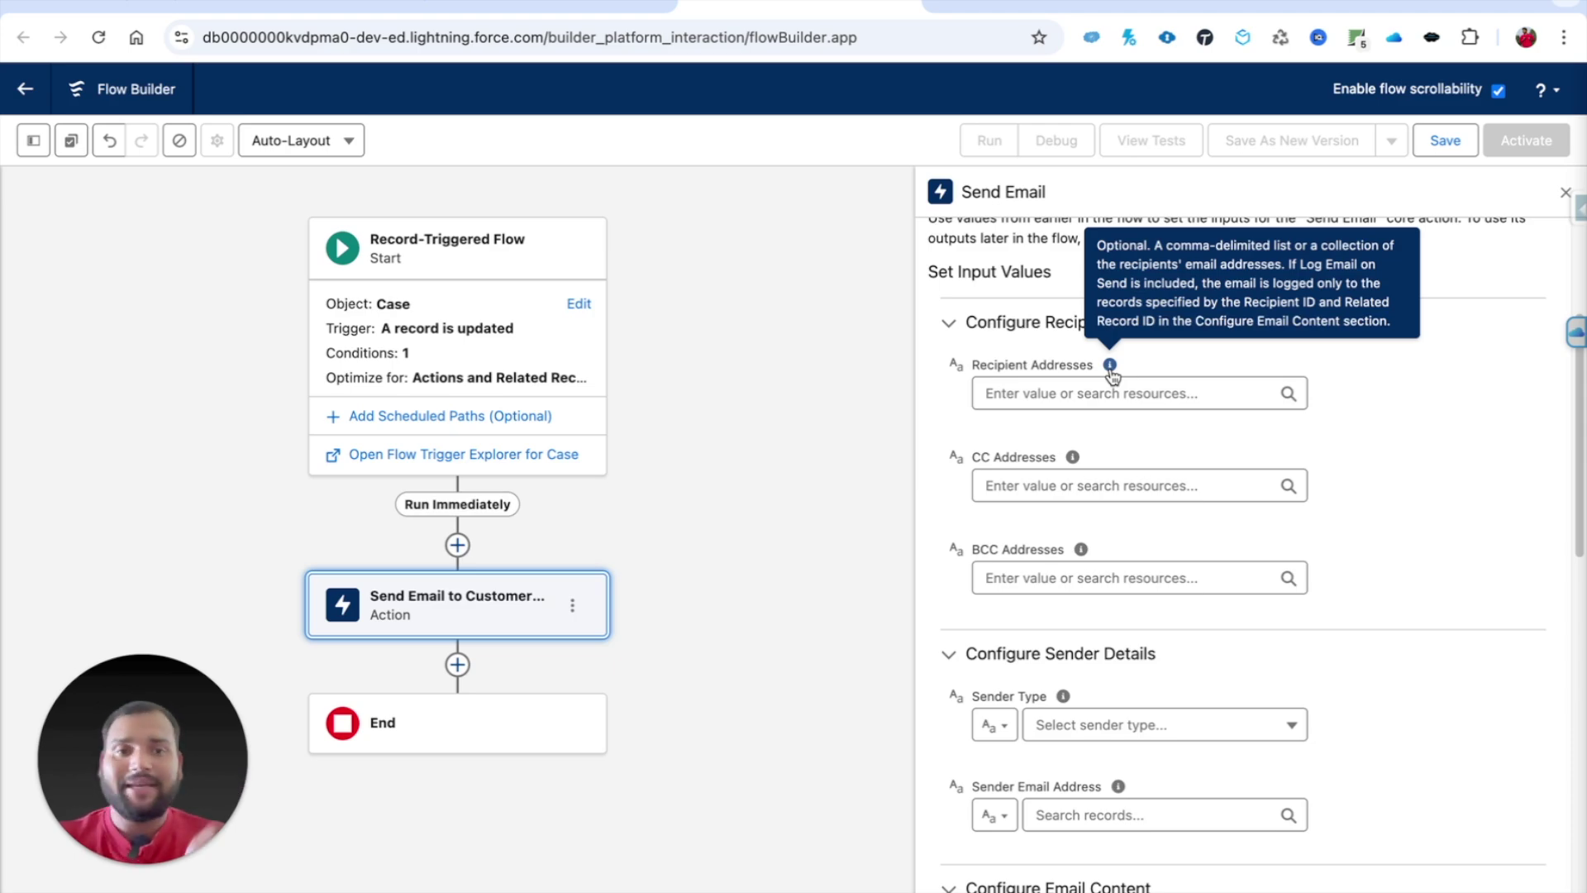
click(1013, 398)
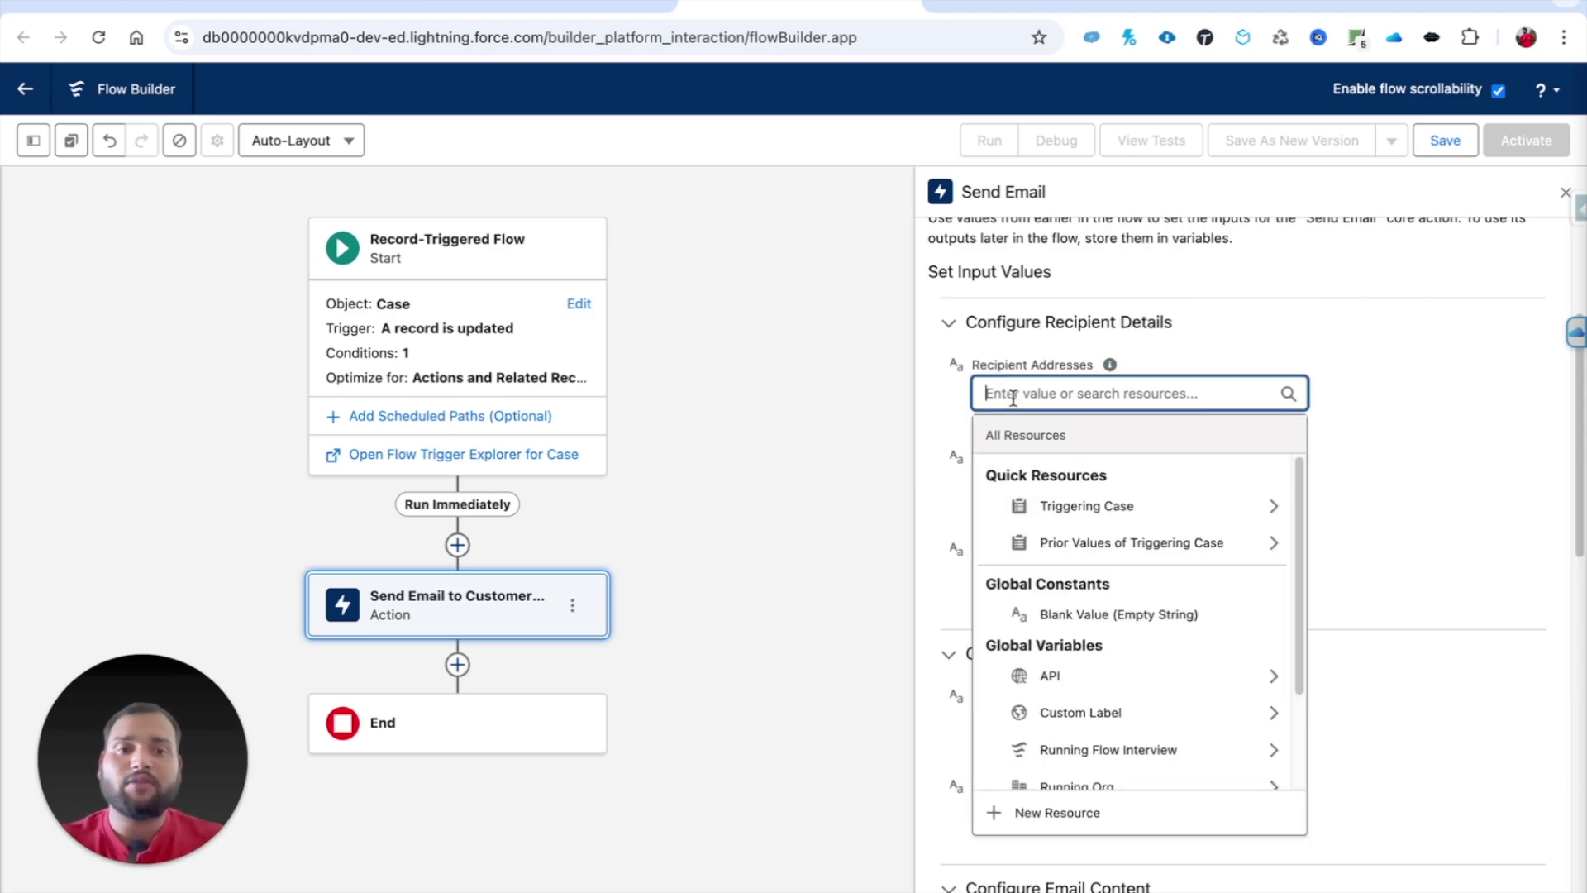
Step: Set Recipient Addresses to Triggering Case > Contact ID > Email
text(cas)
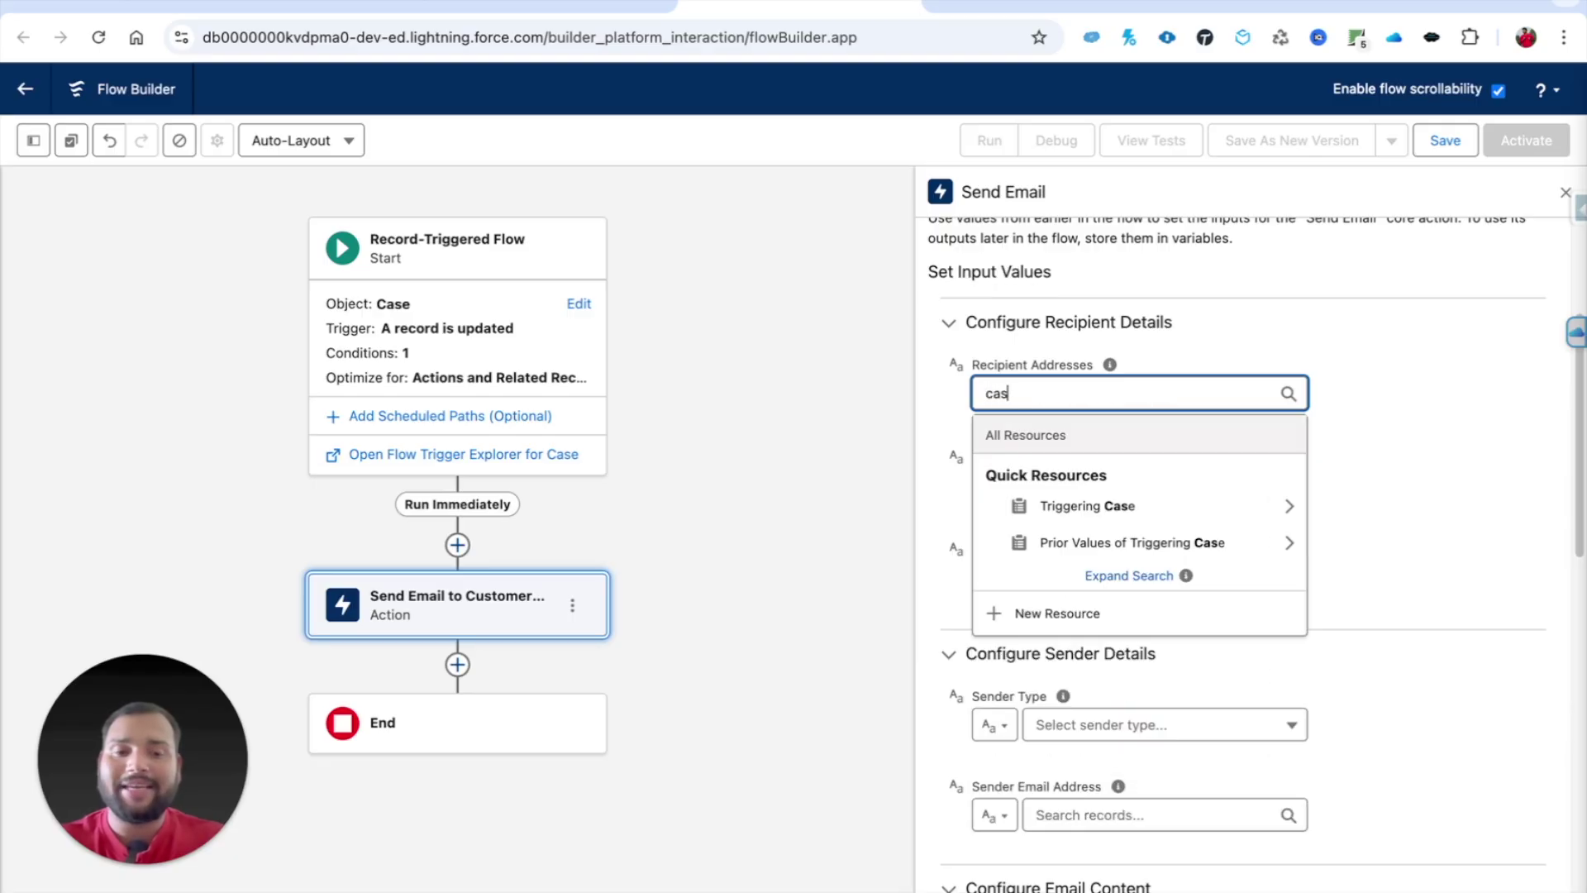
text(e)
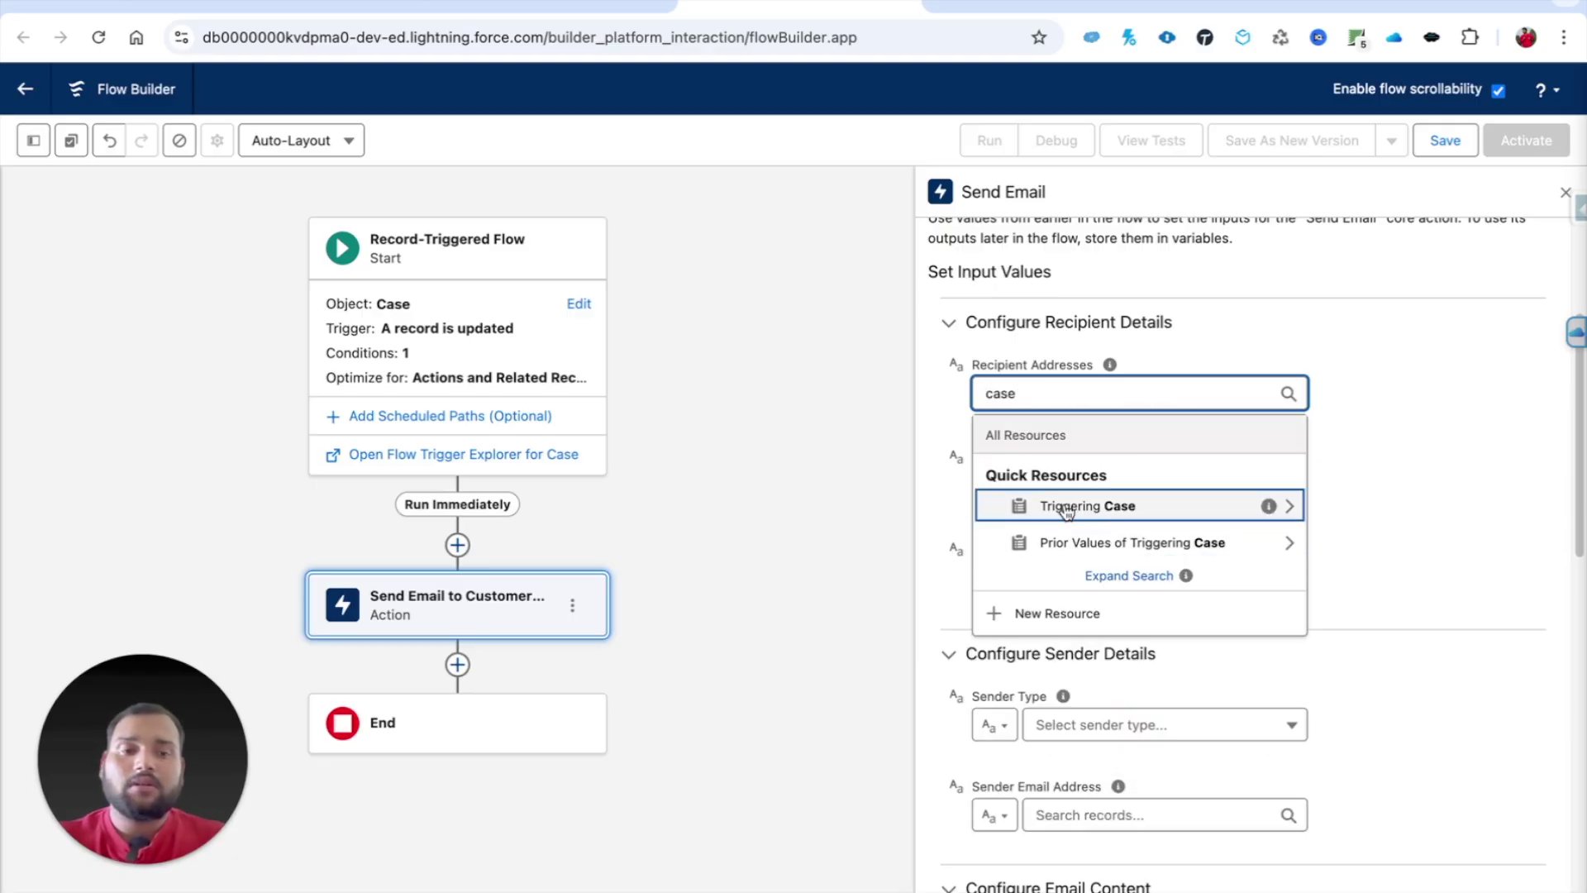
click(1066, 506)
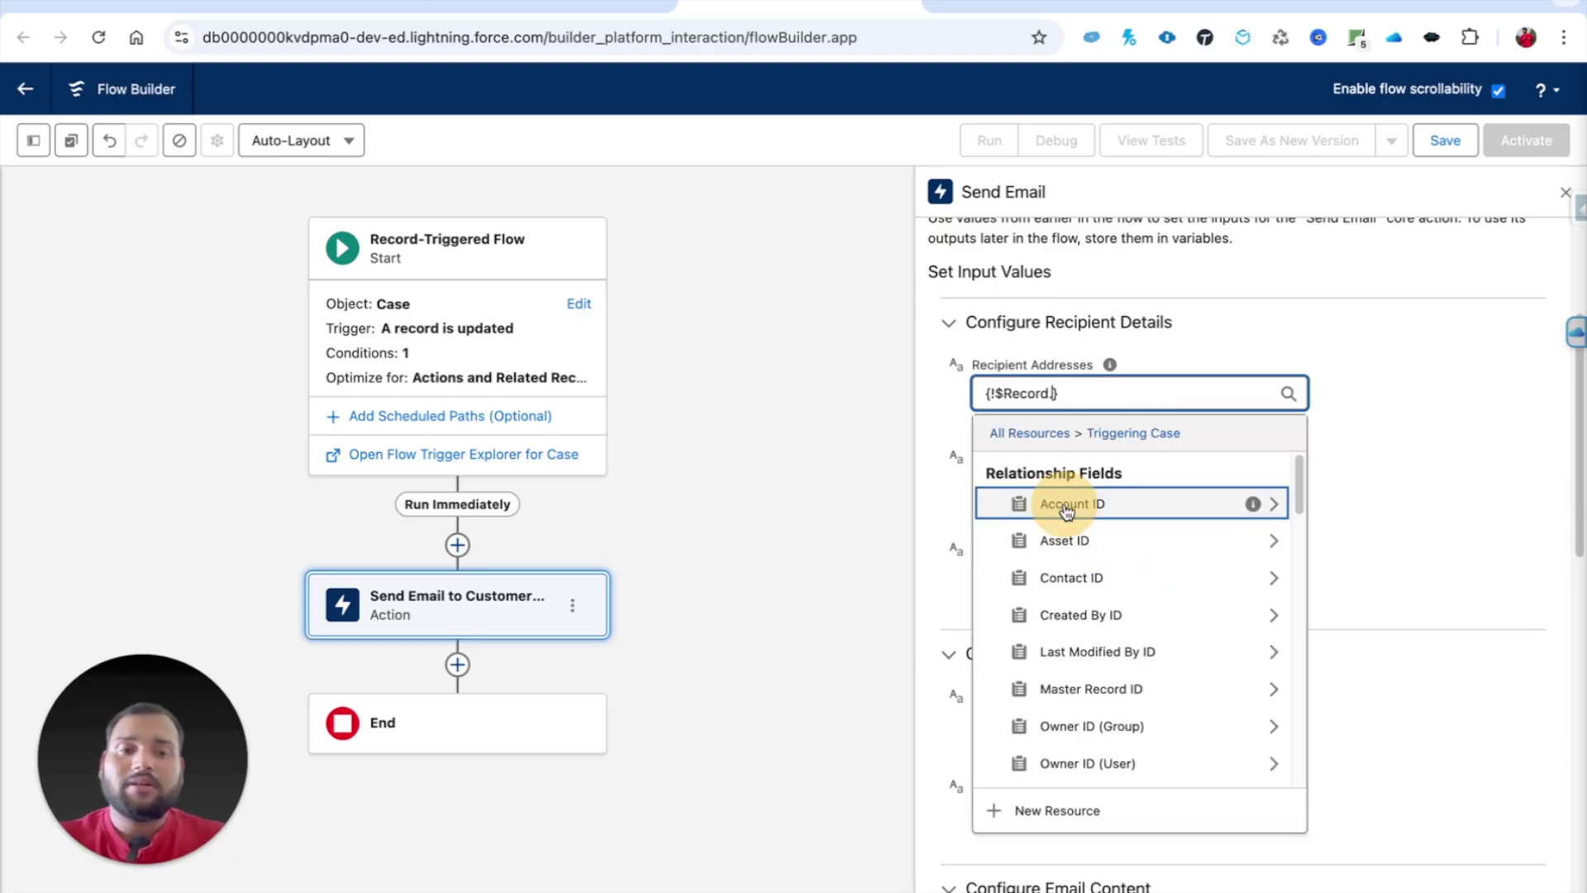
click(1065, 577)
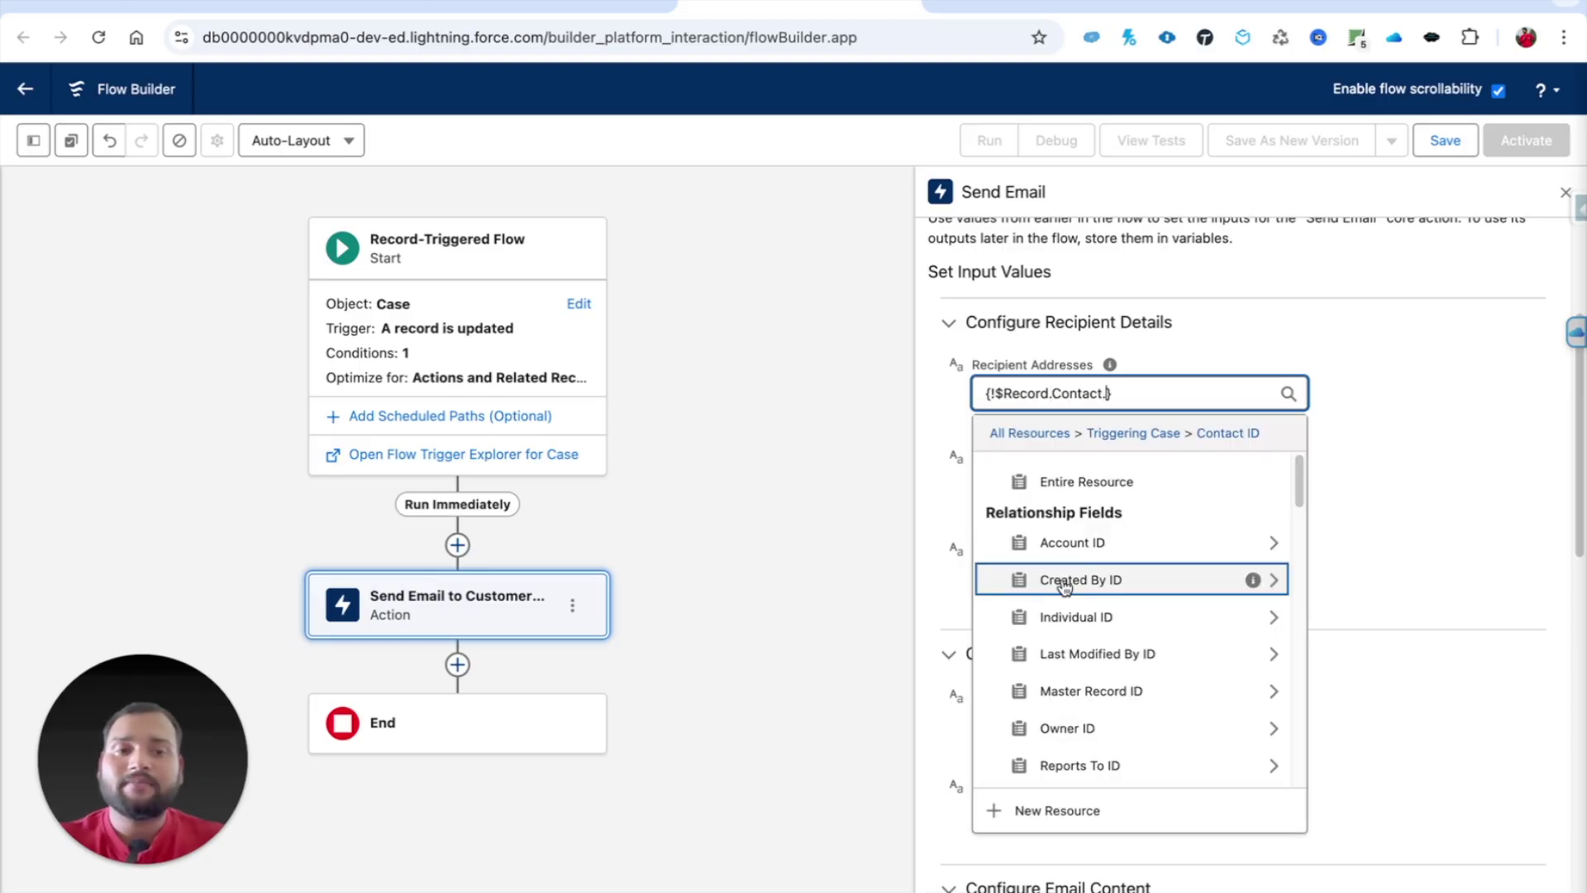
text(email)
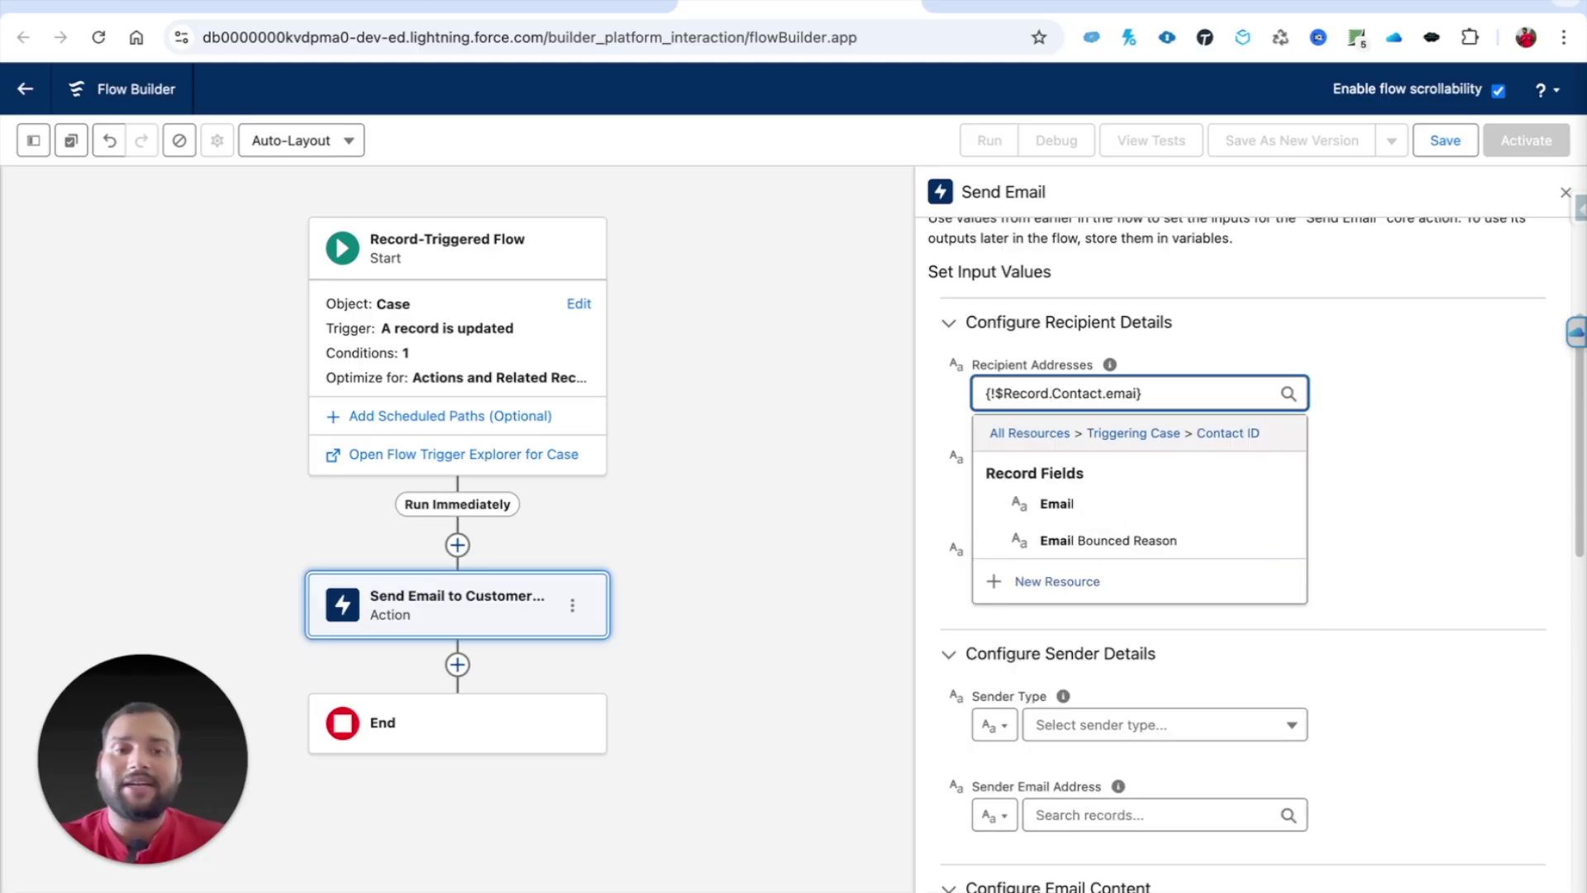
click(1046, 503)
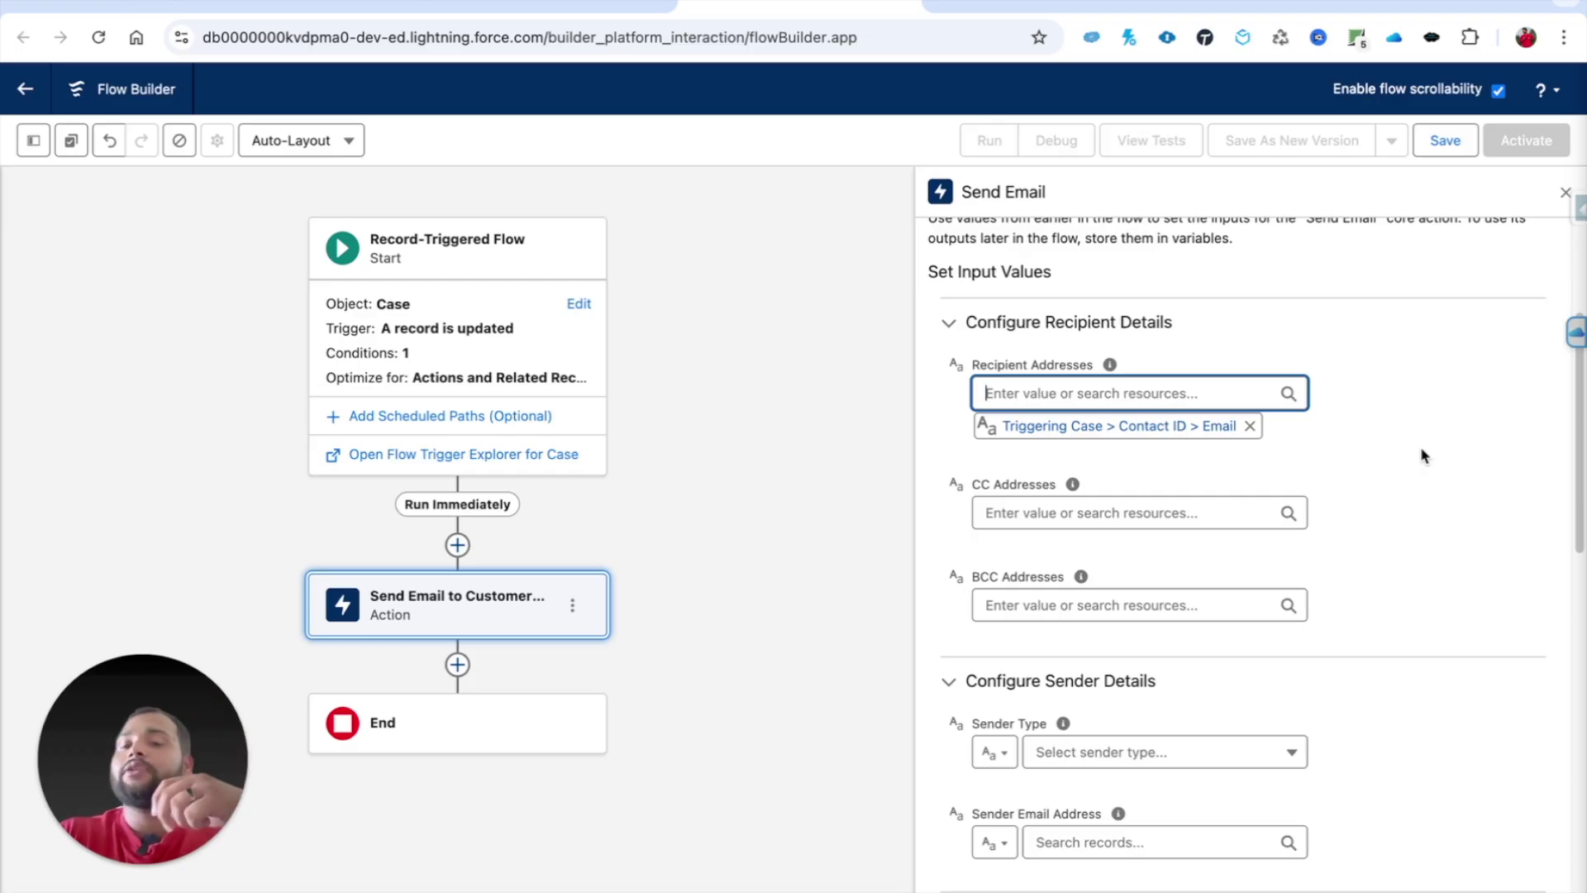
click(1321, 468)
scroll(1321, 468, down, 2)
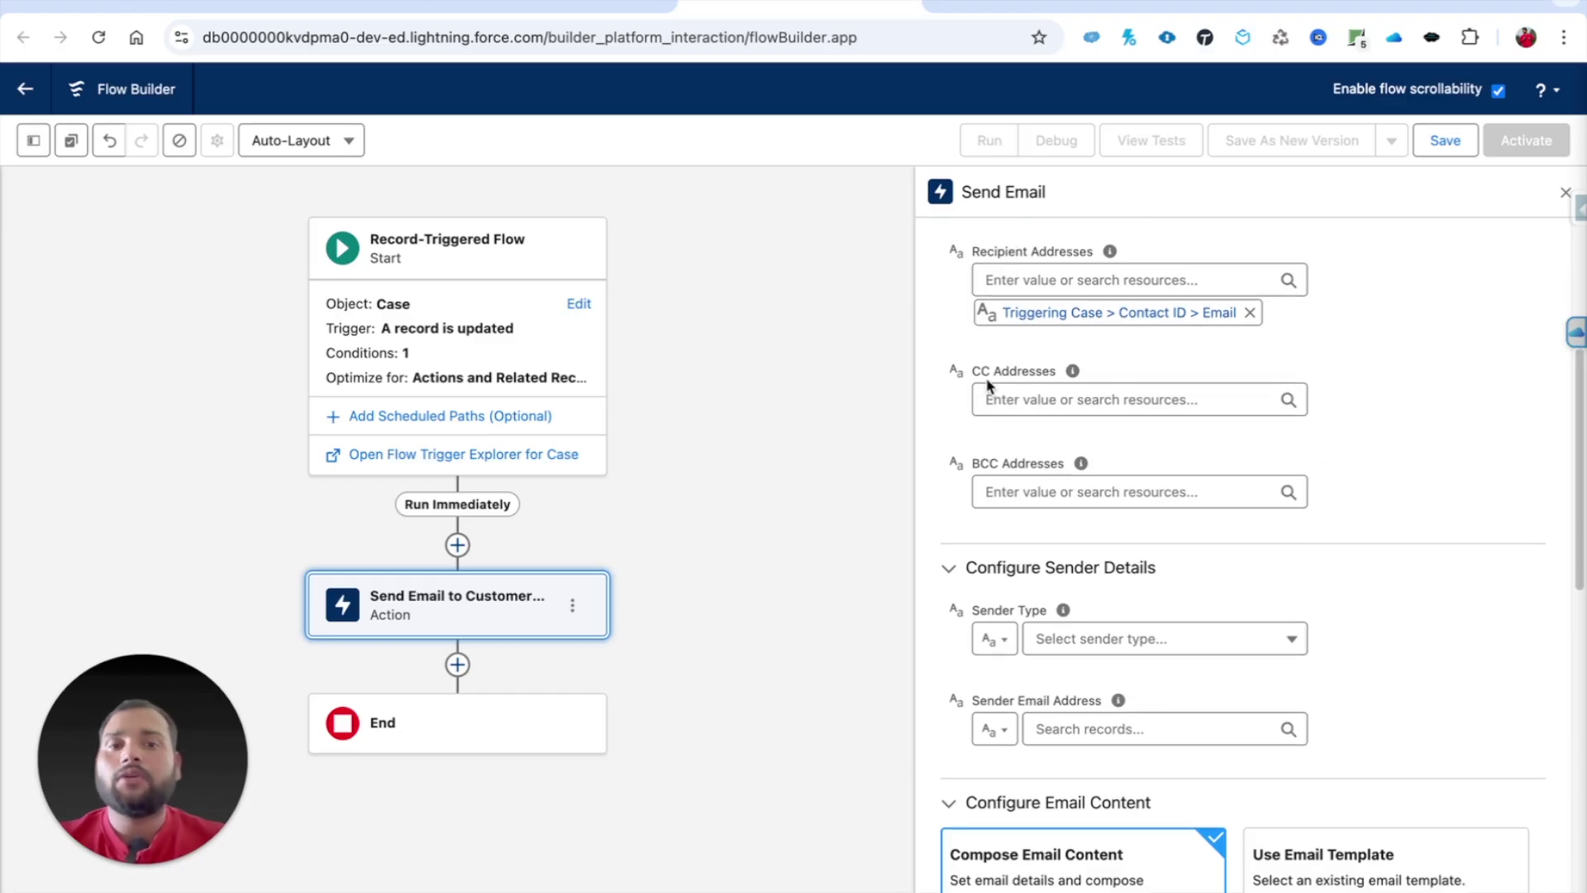
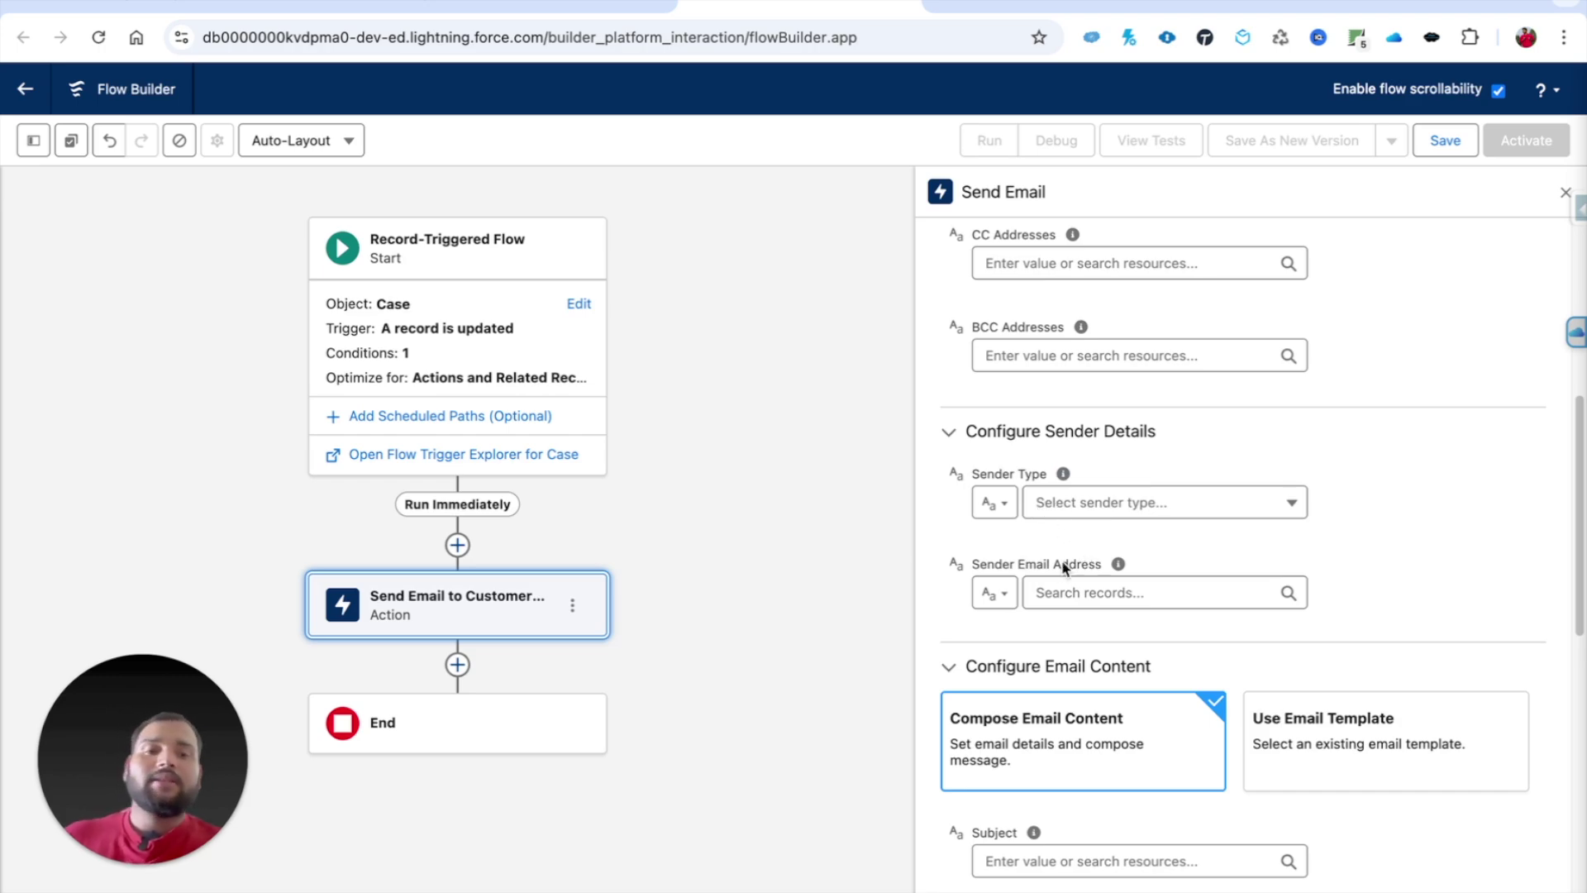
Step: Set Sender Type to OrgWideEmailAddress and pick the org-wide sender address
mouse_move(1121, 574)
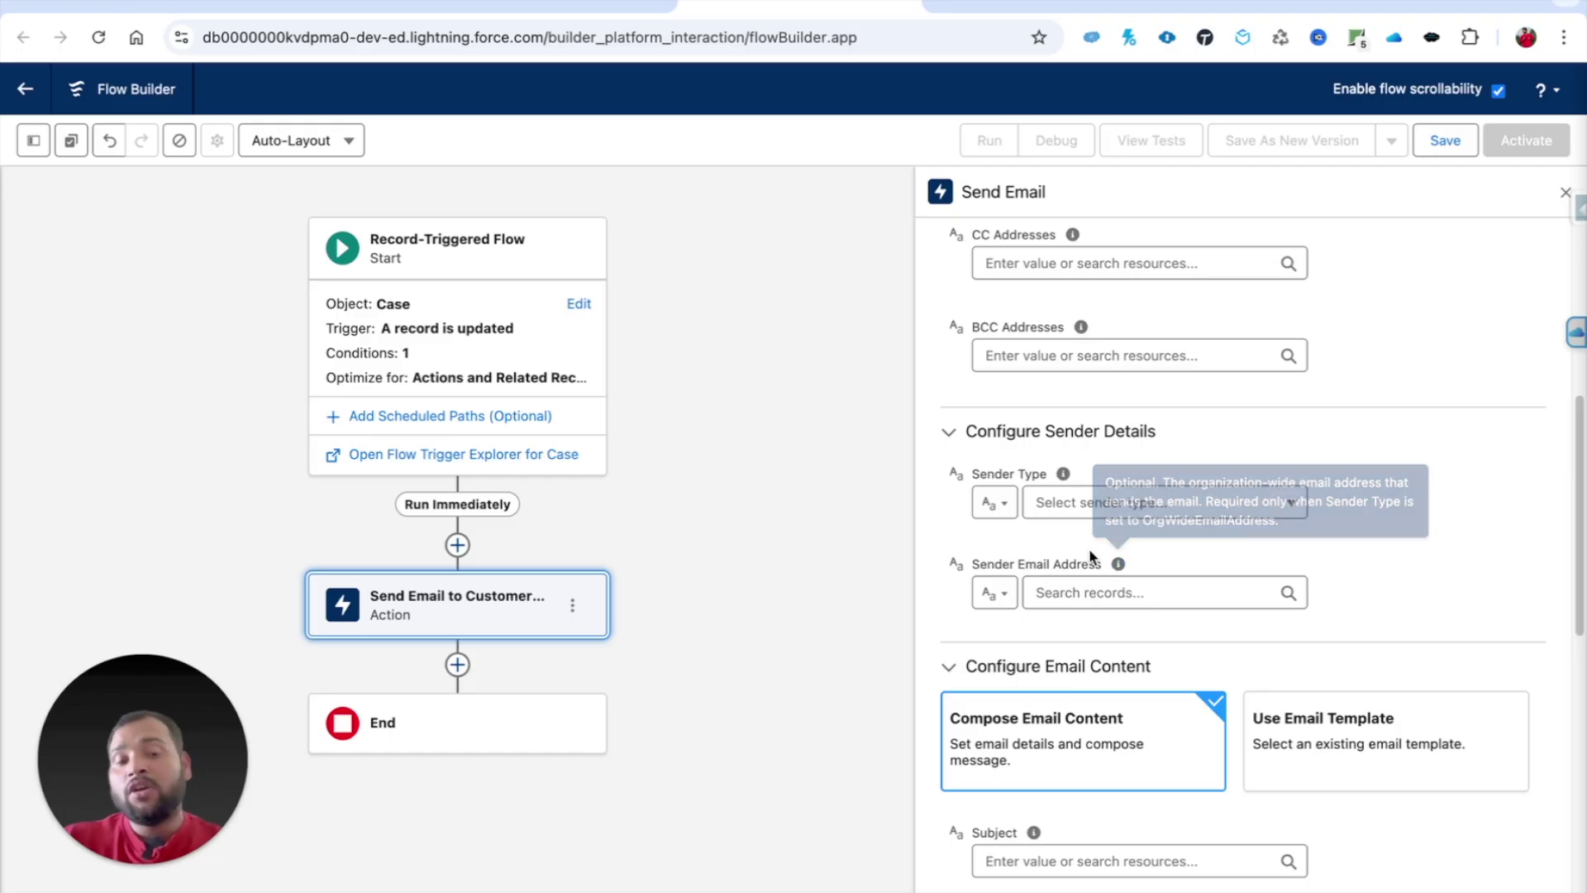
click(1050, 511)
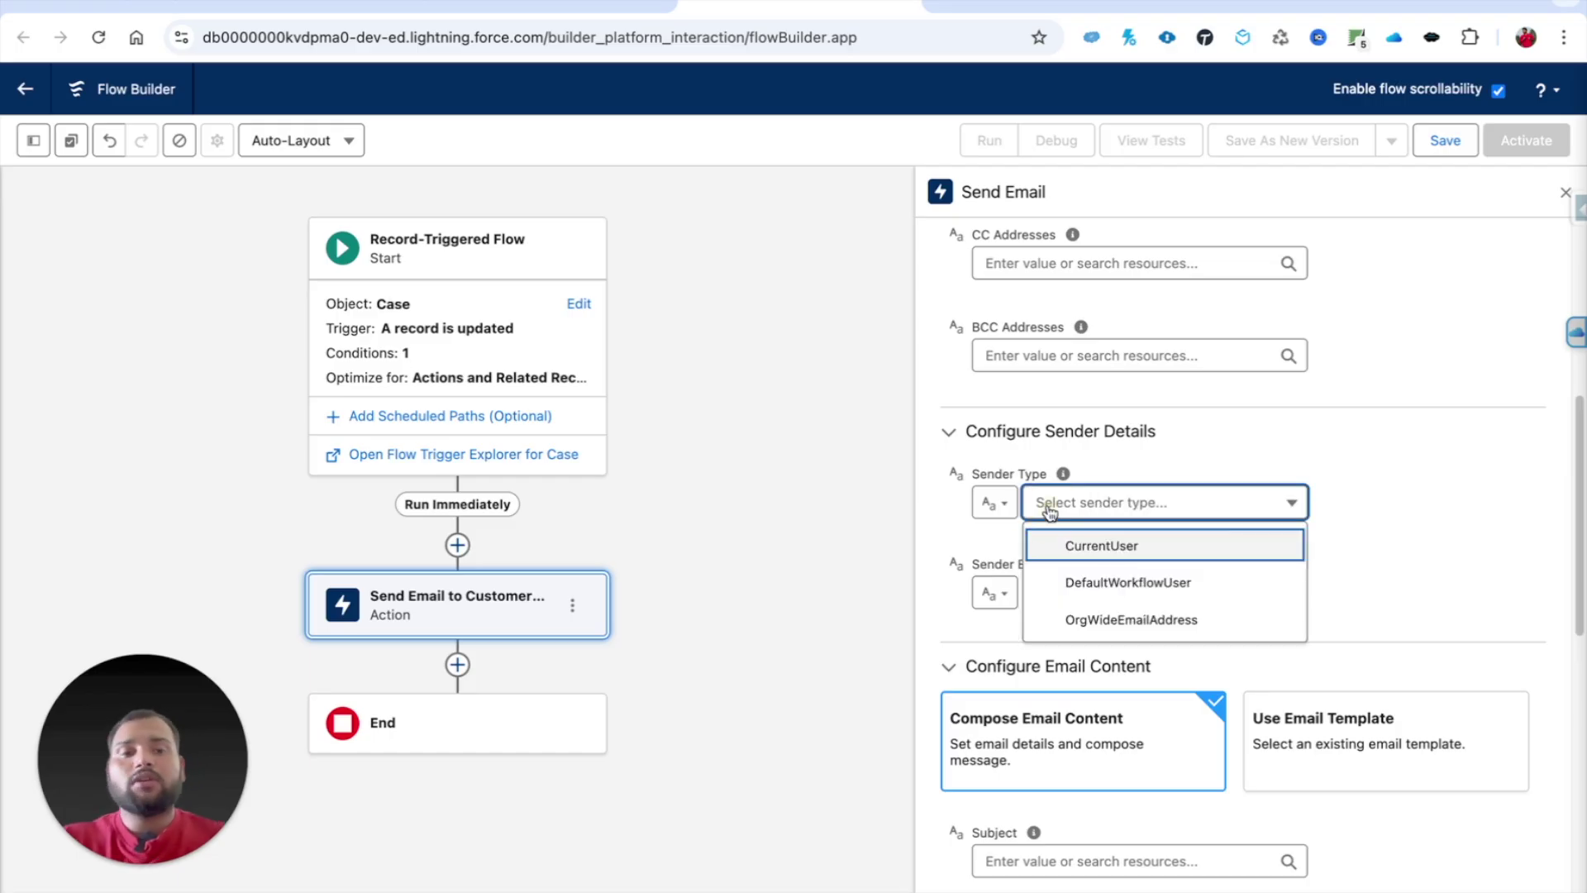
click(1075, 616)
click(1198, 546)
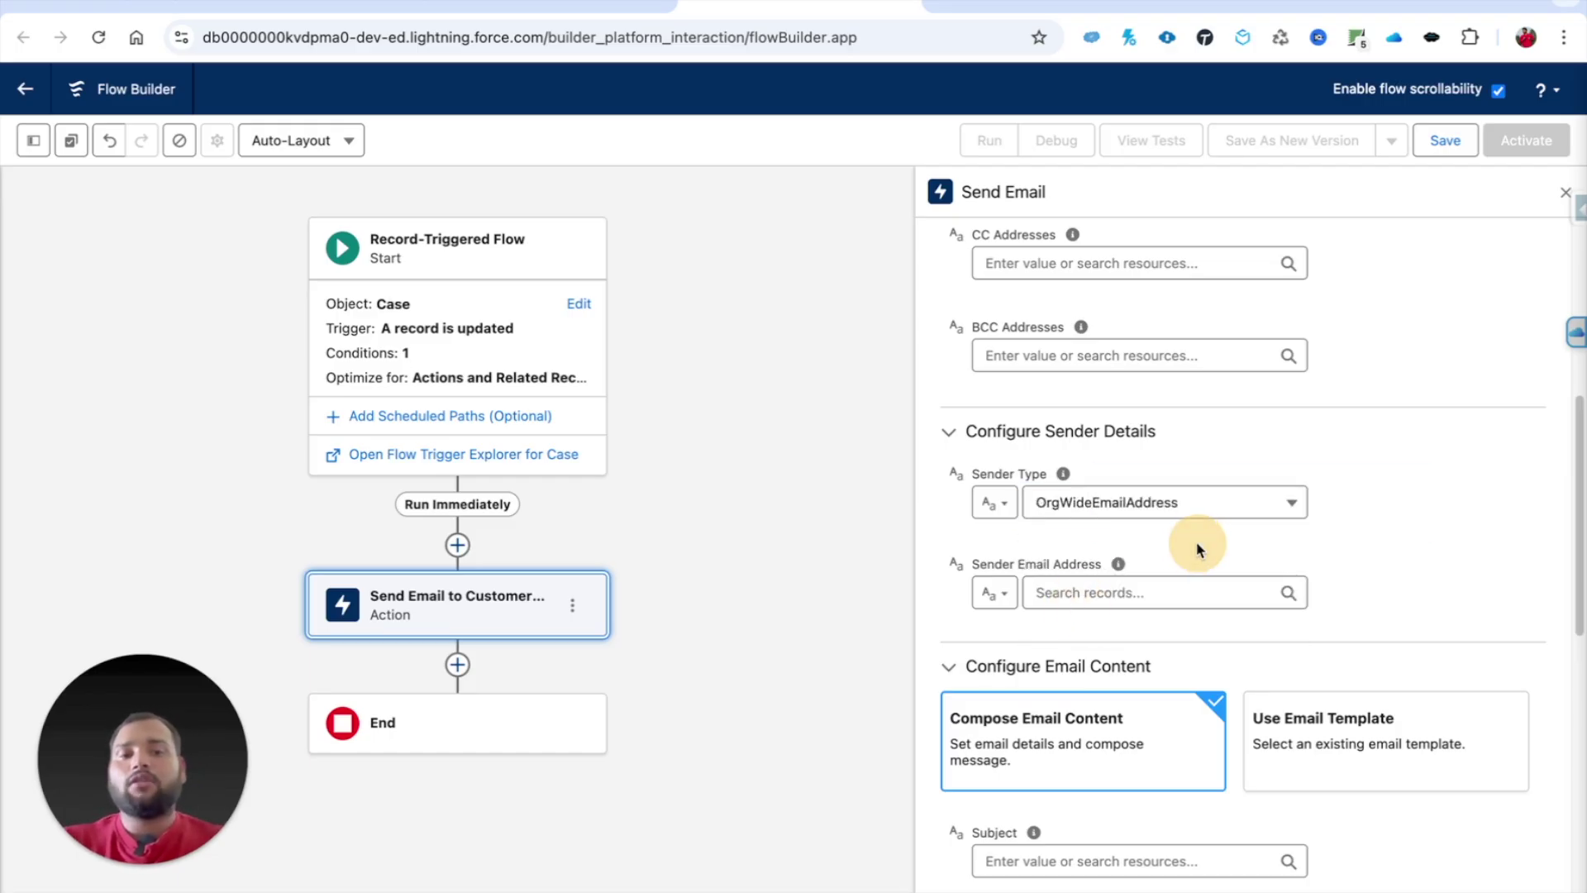
click(1068, 592)
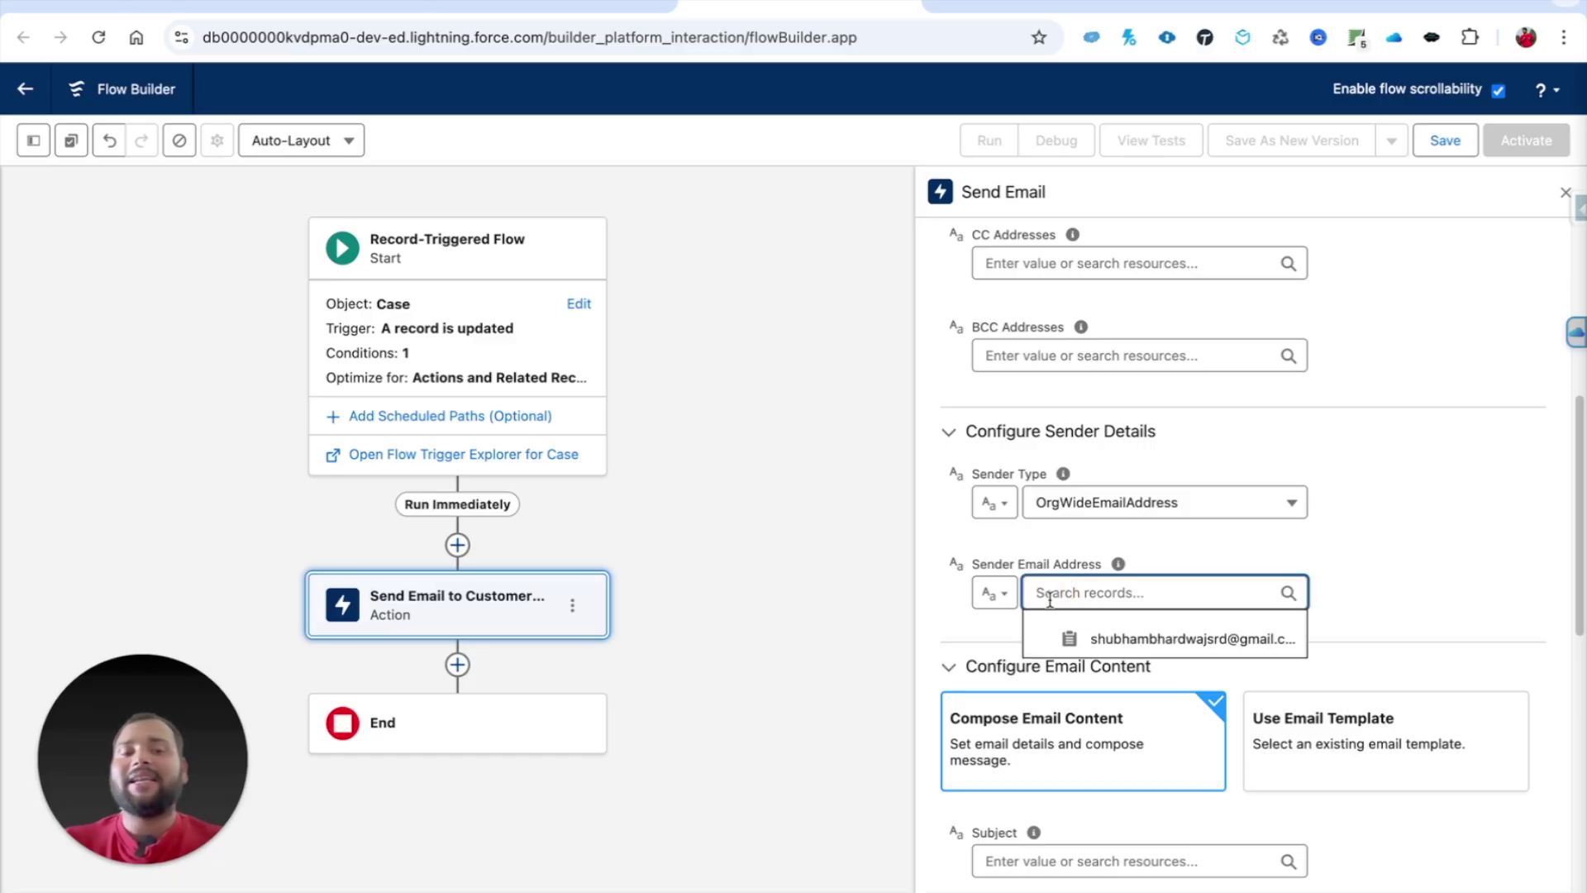
click(1111, 640)
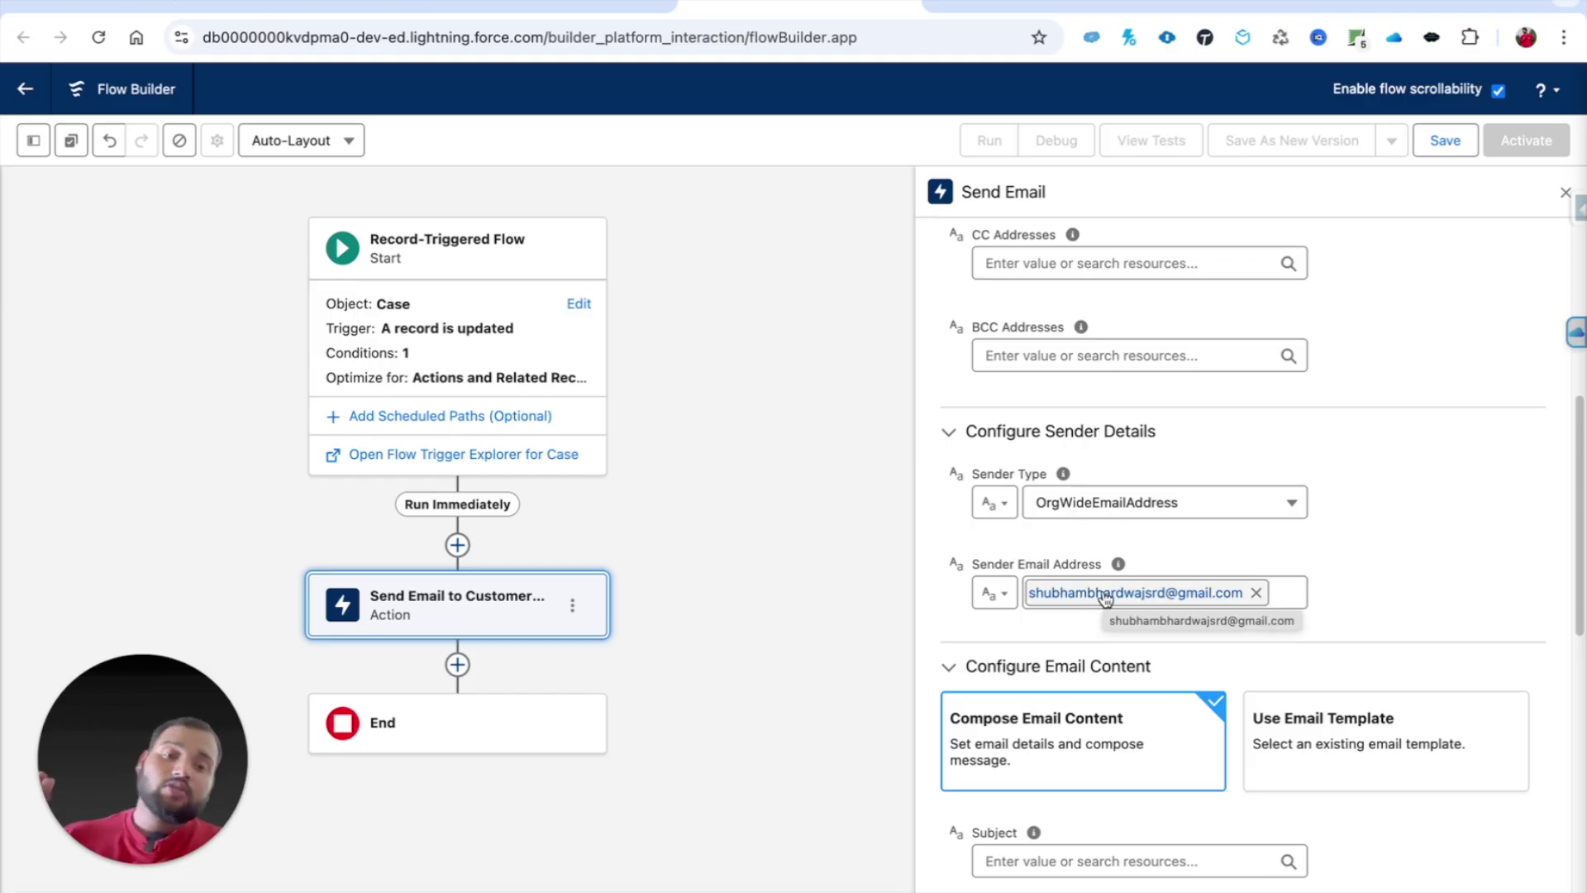
Step: Switch Sender Type to CurrentUser and clear the Sender Email Address pill
click(1074, 506)
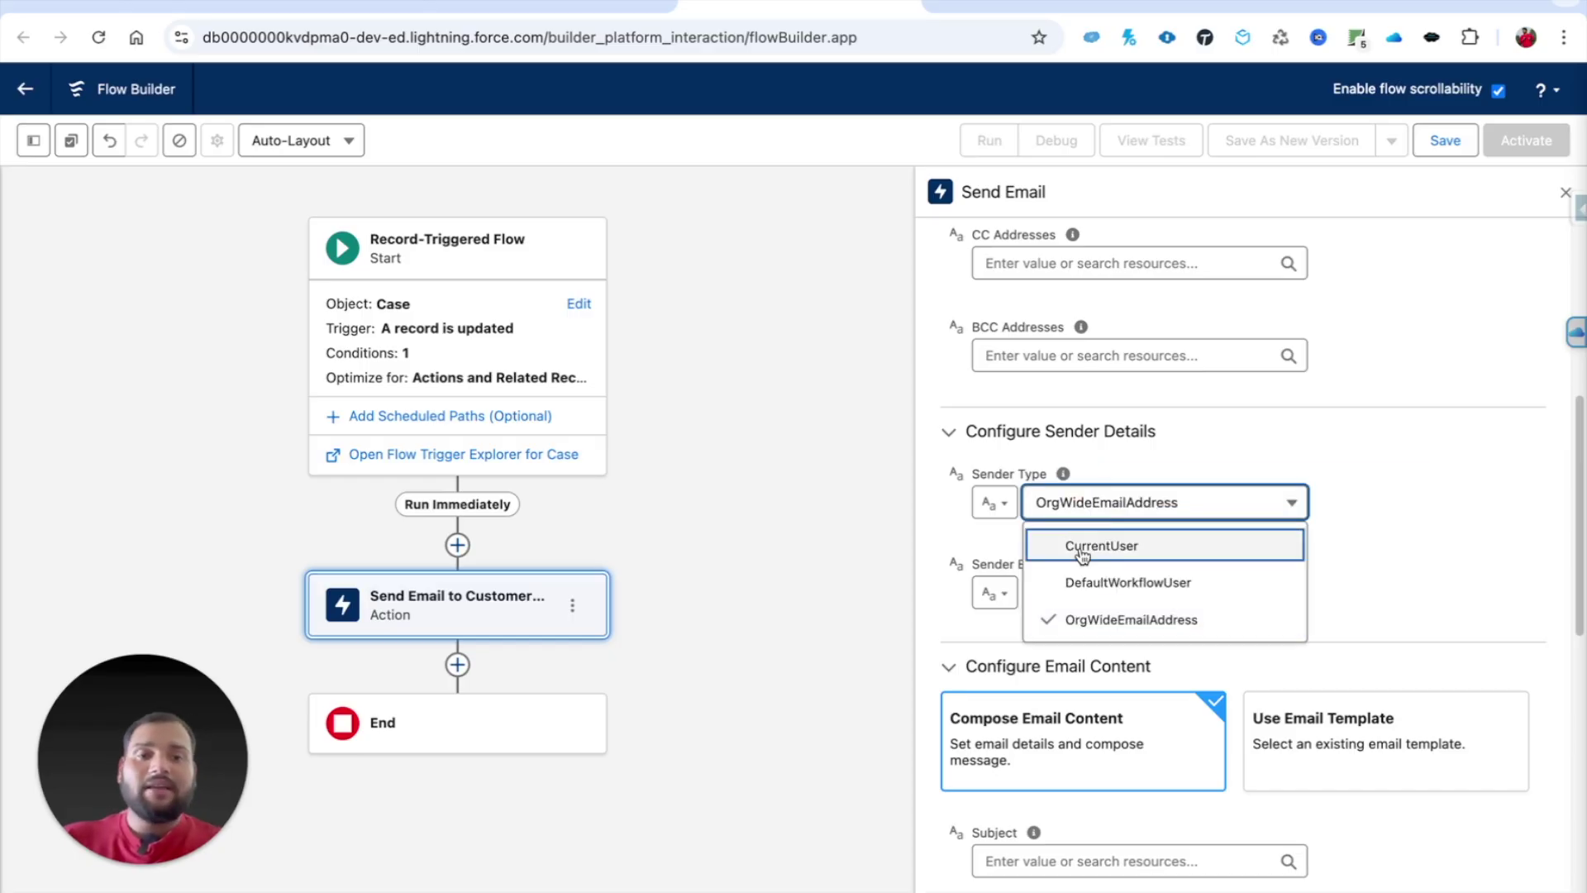
click(1081, 546)
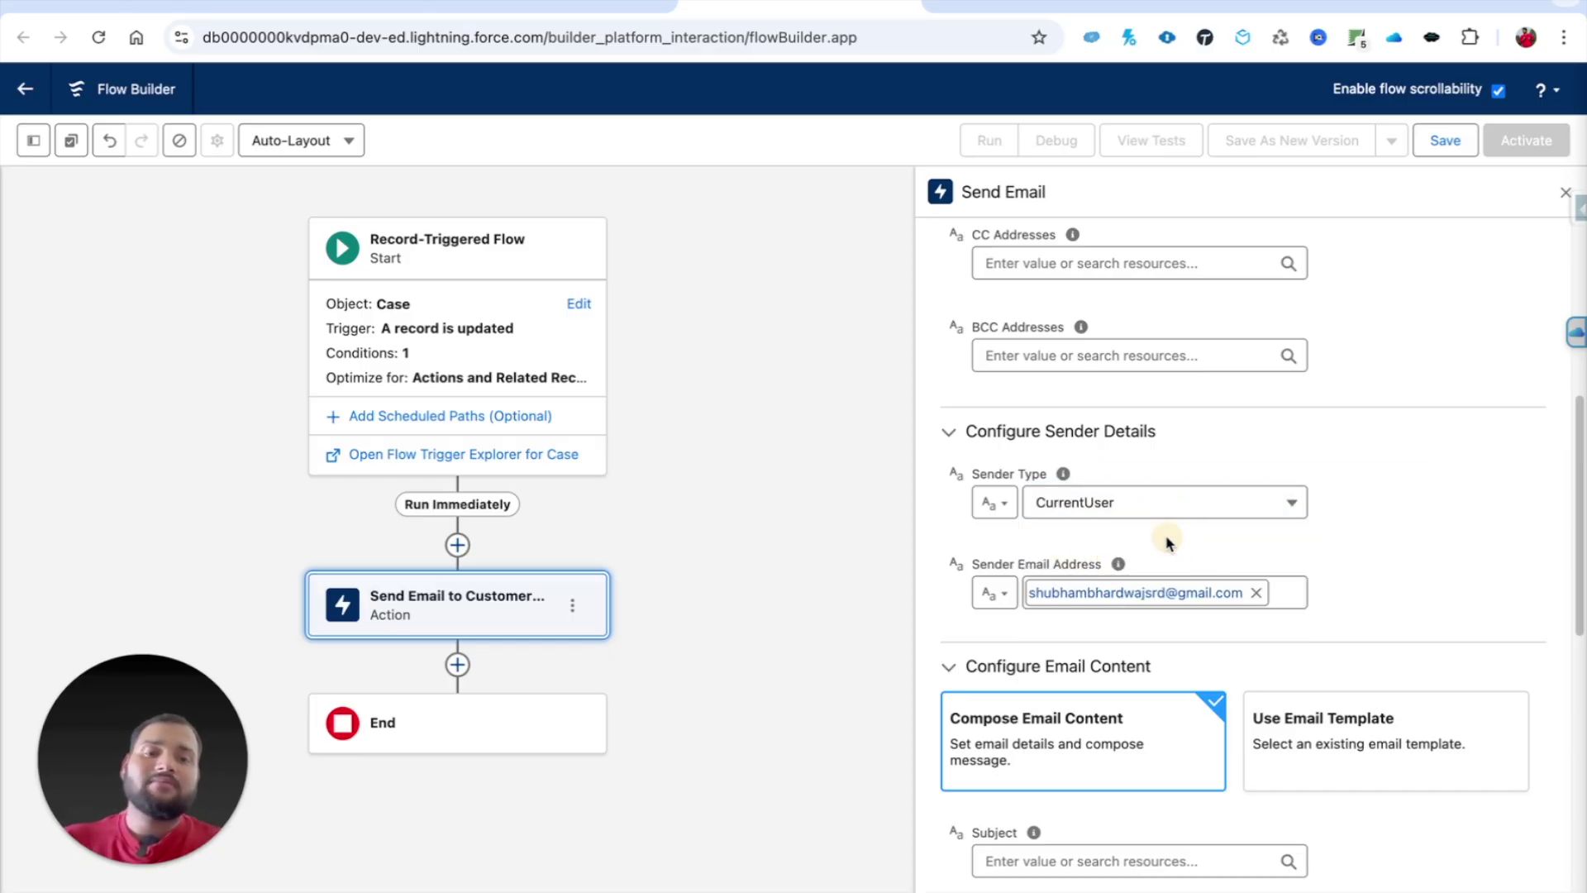
click(1256, 593)
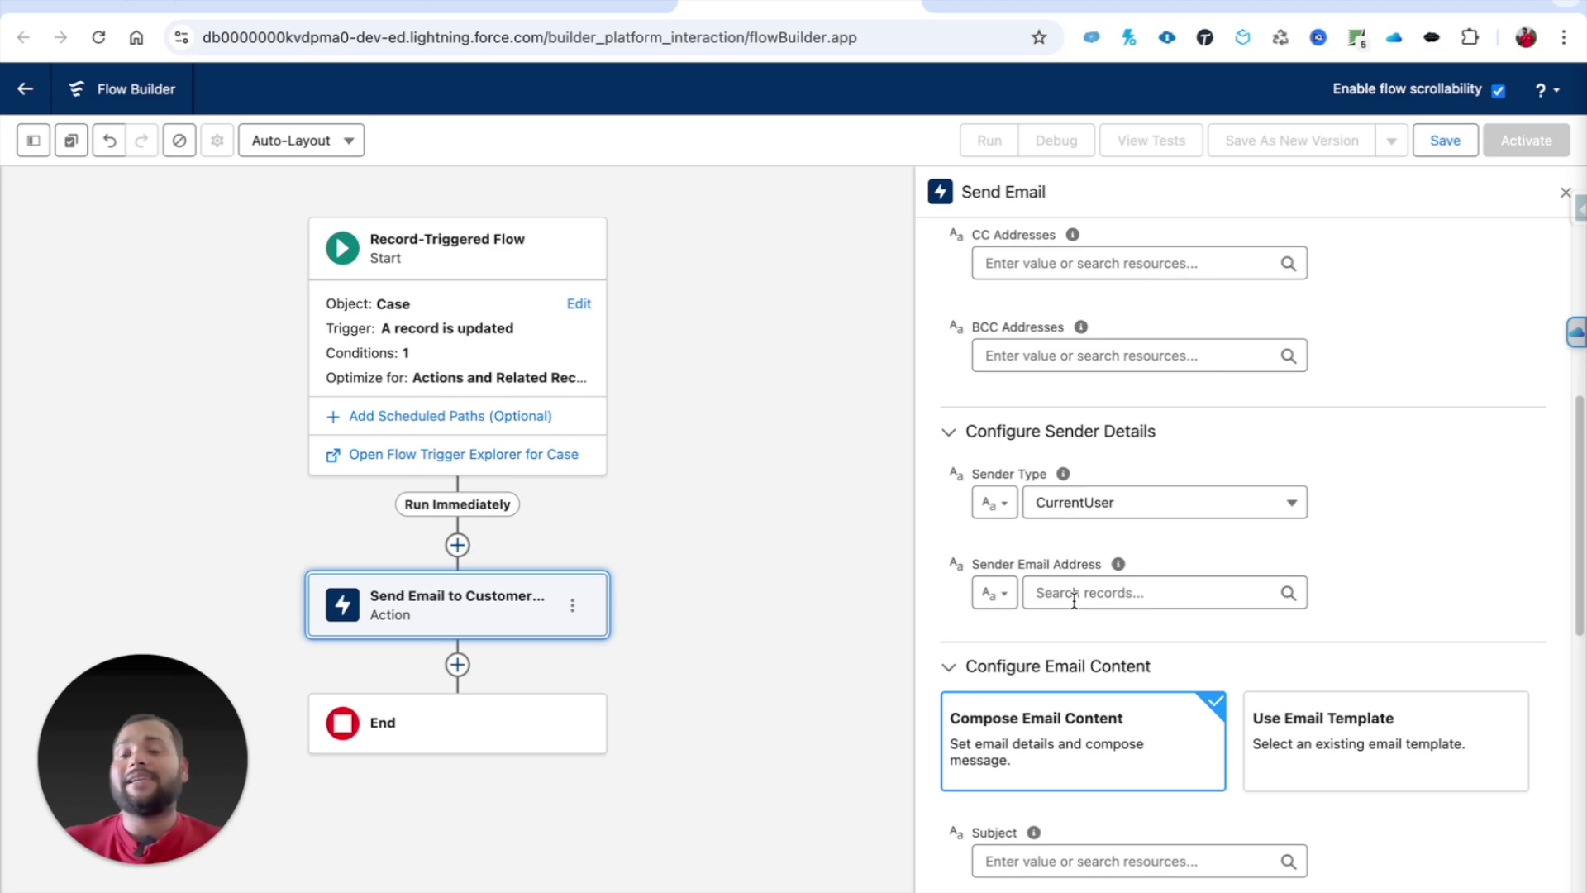
click(1111, 514)
click(1103, 539)
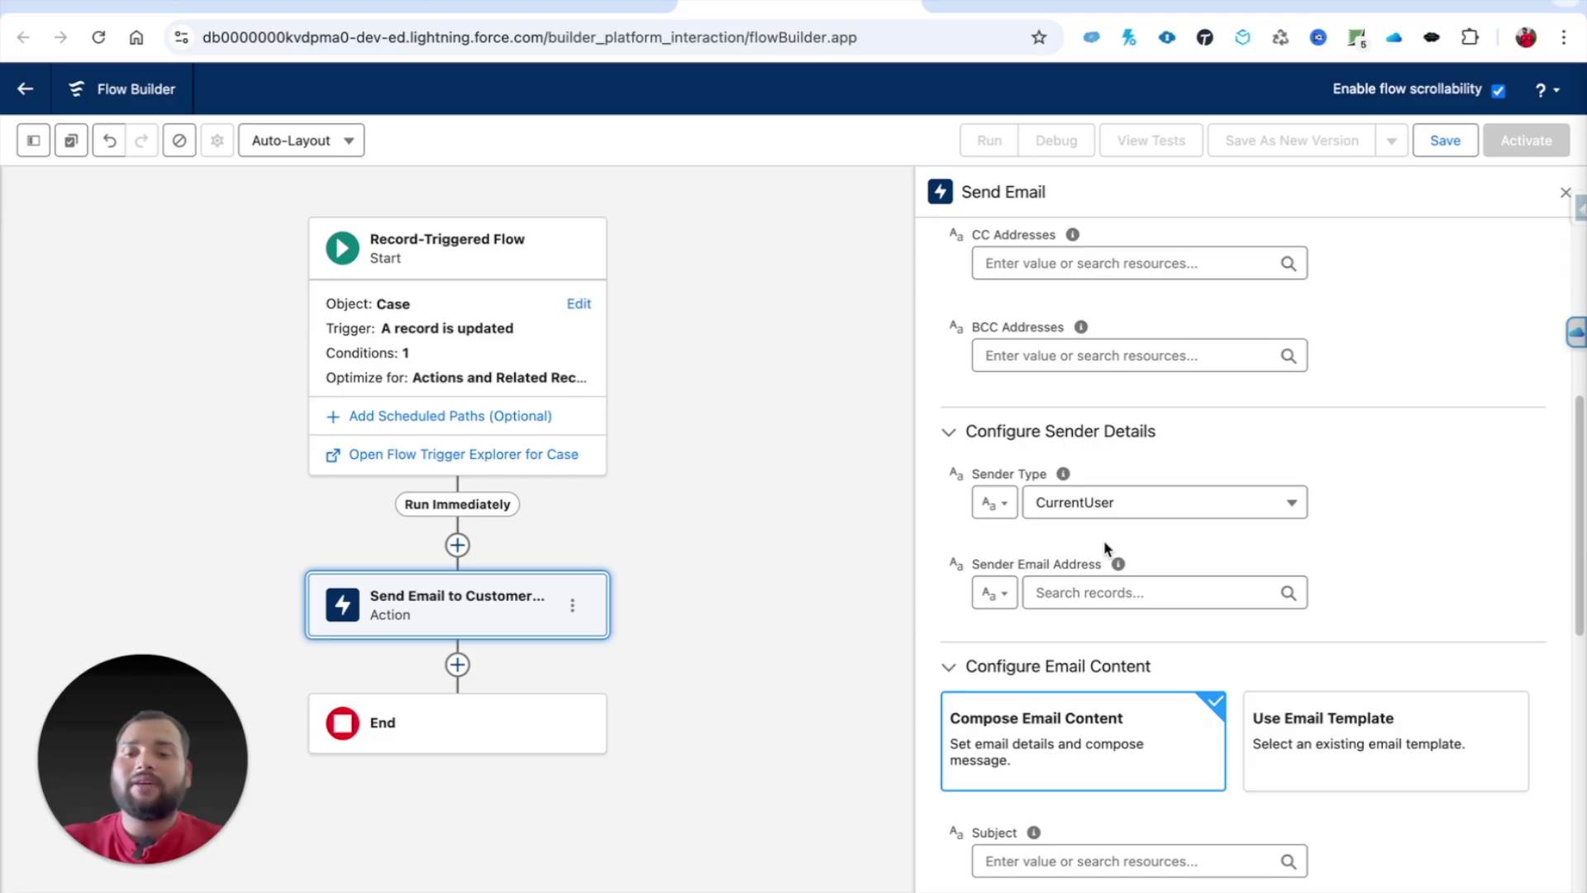
Step: Scroll to Configure Email Content and browse the All Resources list for the Subject field
scroll(1103, 539, down, 5)
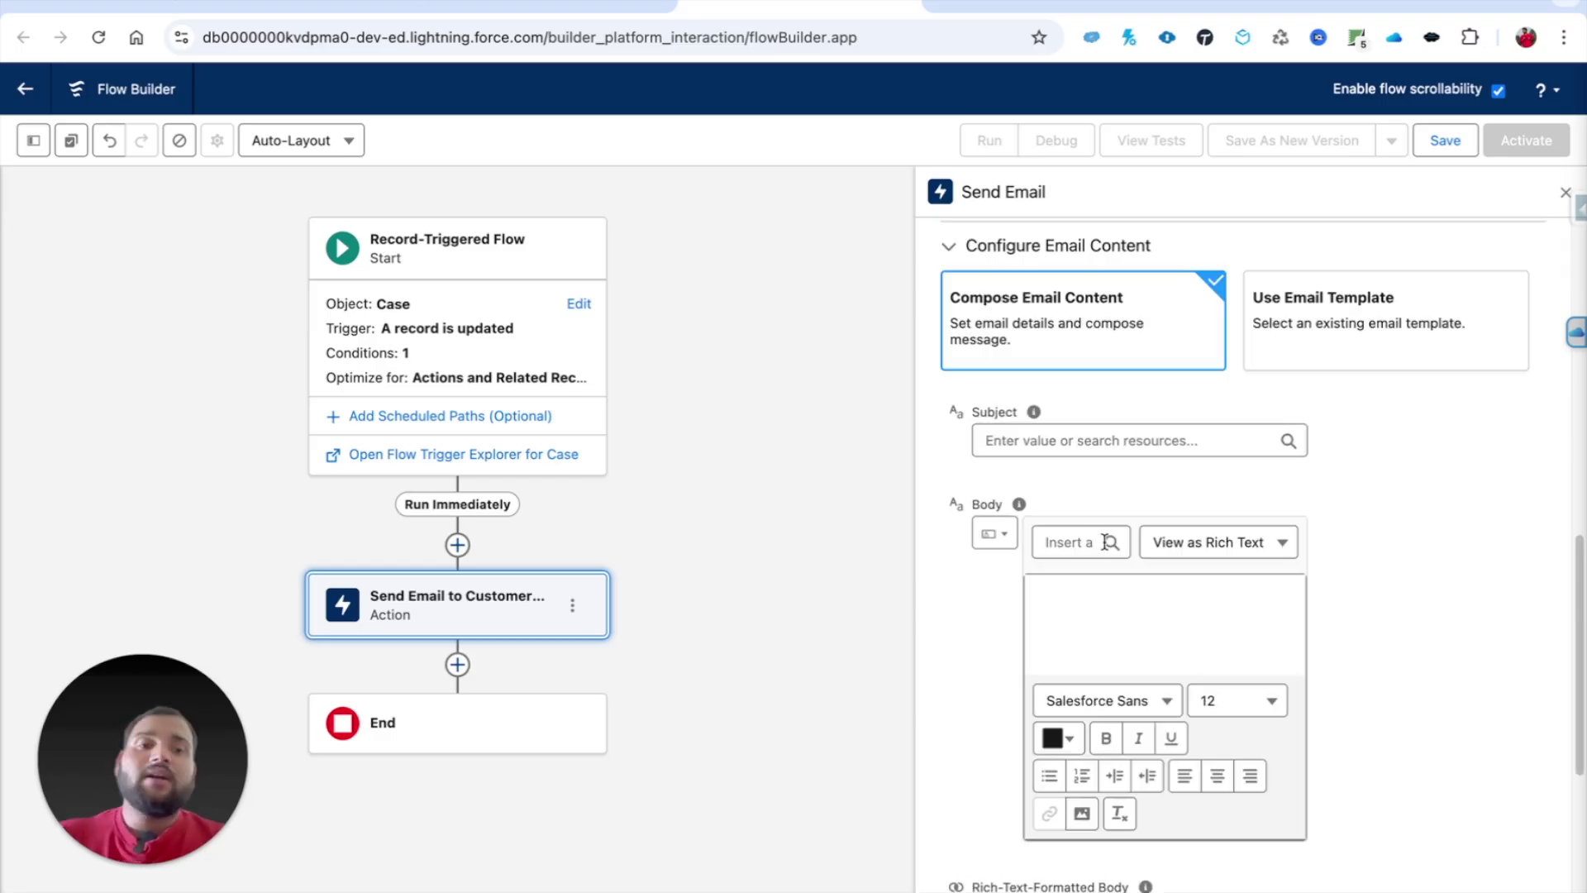
scroll(1104, 539, up, 1)
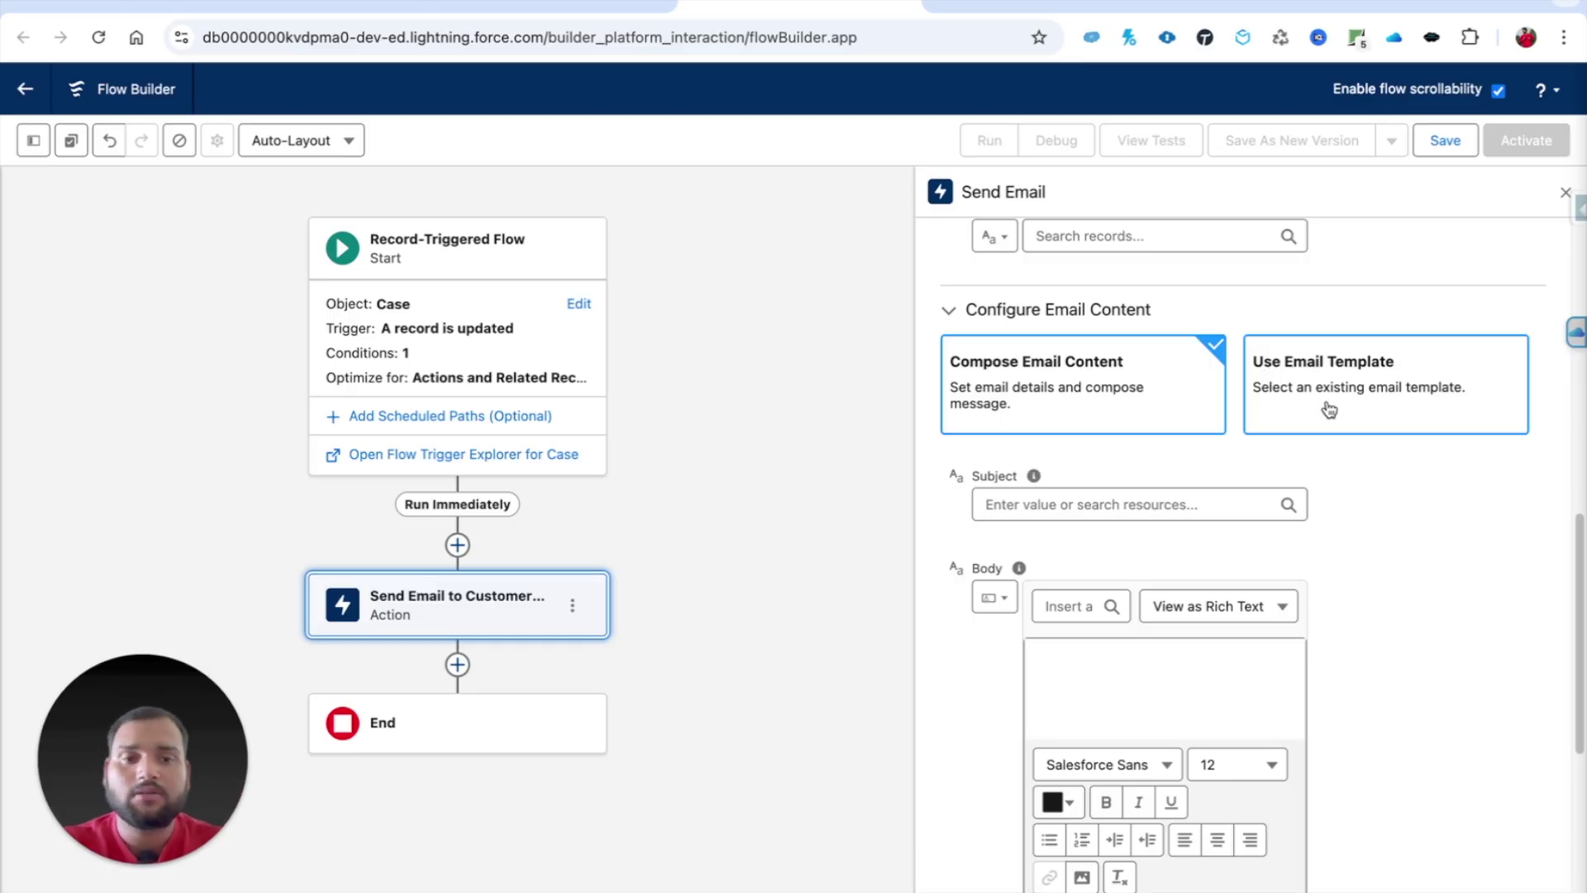
click(1064, 503)
scroll(1052, 805, down, 1)
scroll(1109, 848, up, 1)
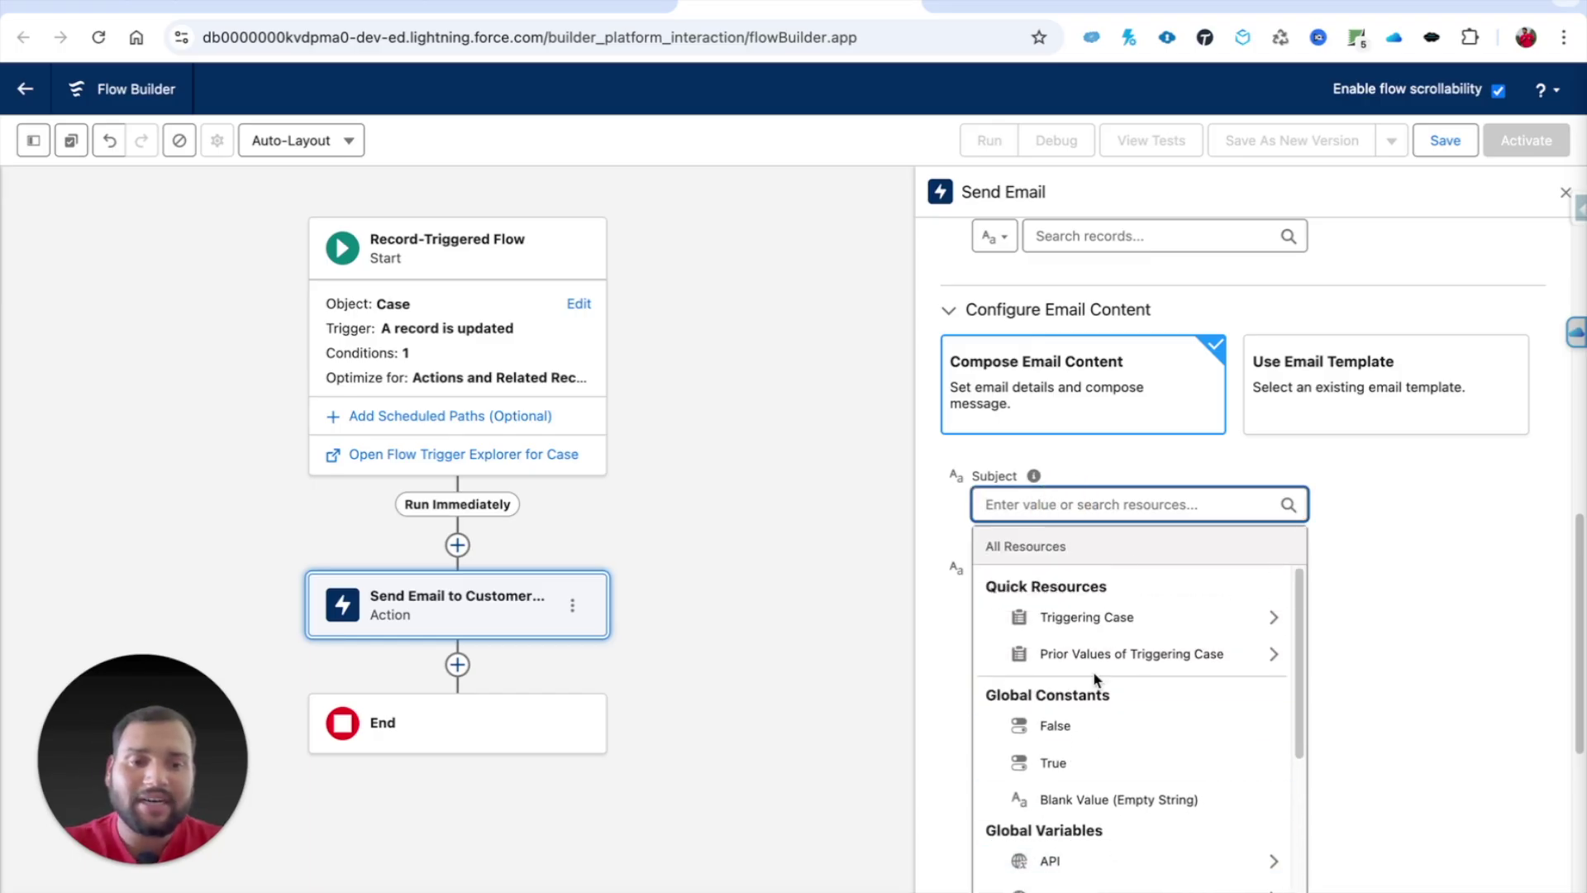
scroll(1092, 671, down, 3)
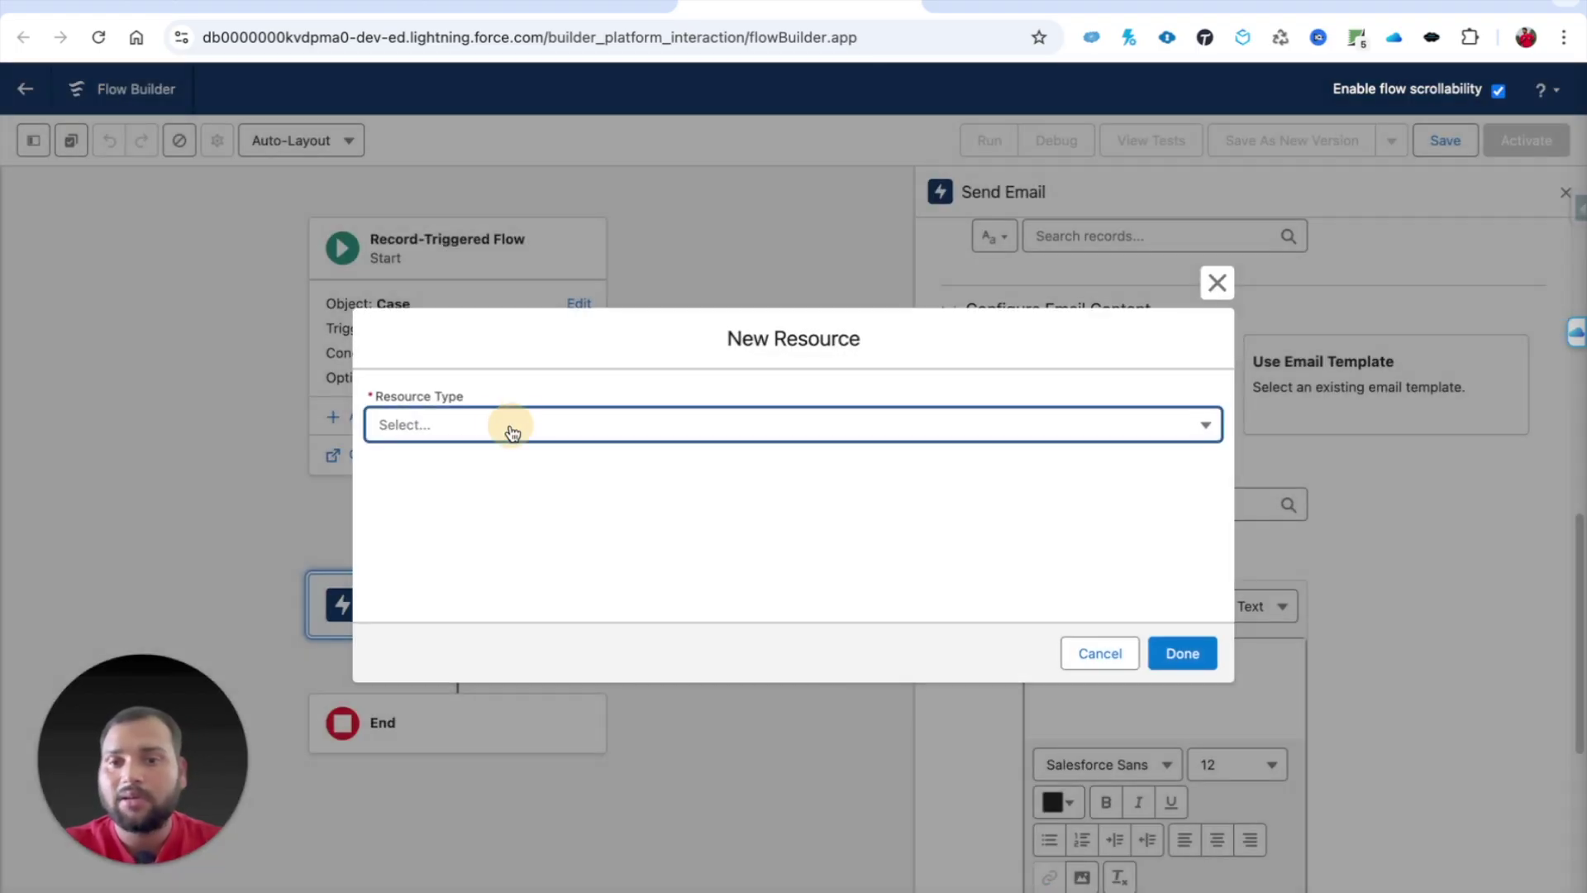
Step: Create a text template named Email_Subject and insert Triggering Case > Case Number into its body
click(511, 426)
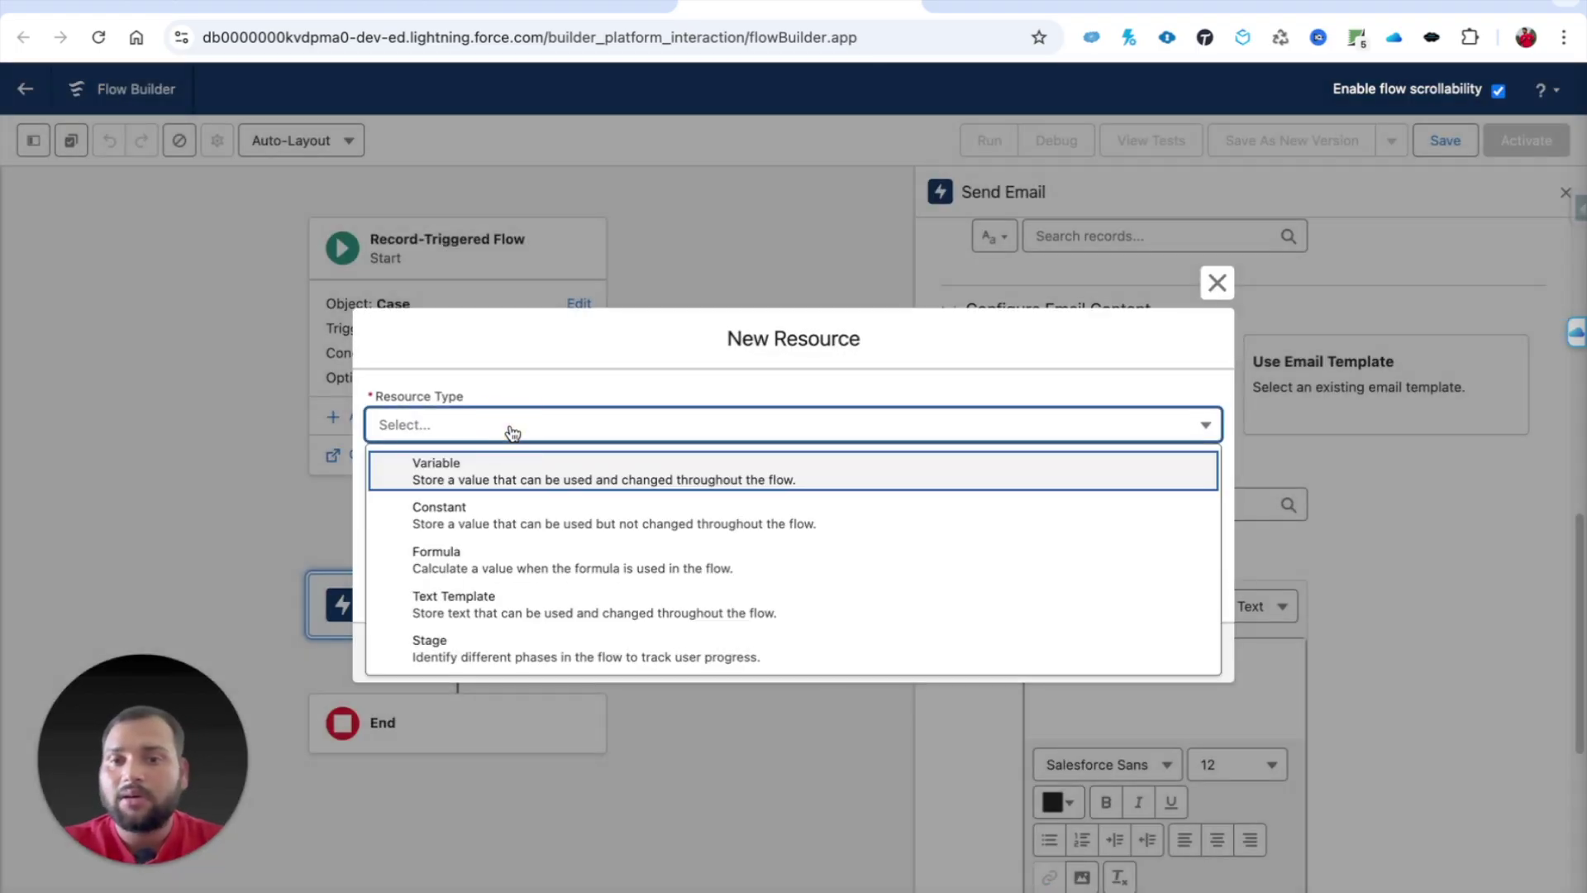
click(475, 608)
click(400, 382)
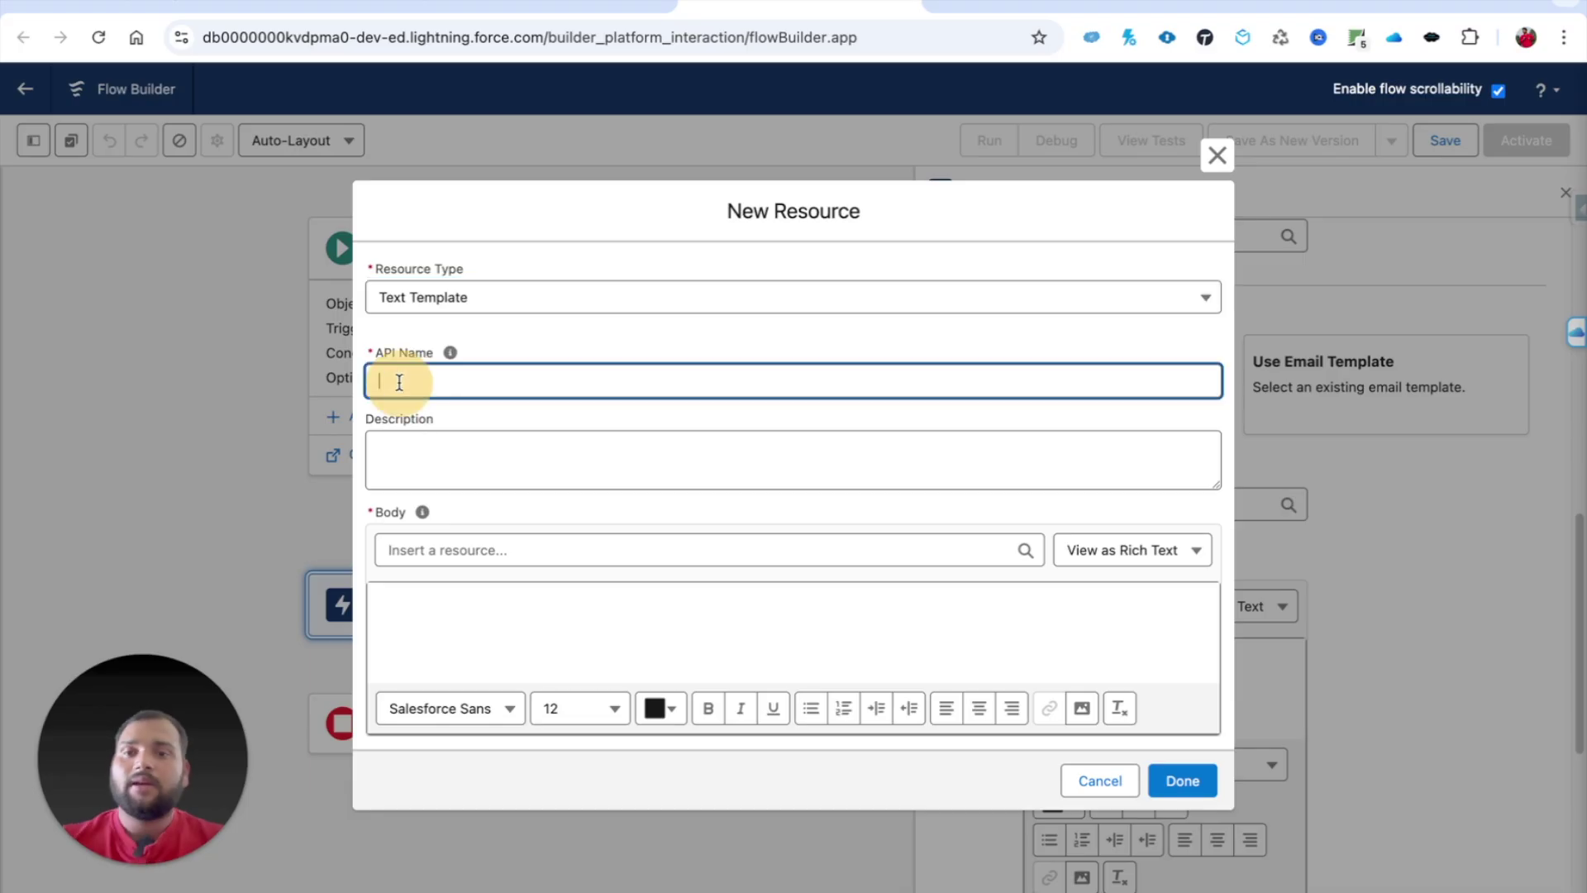
text(Email)
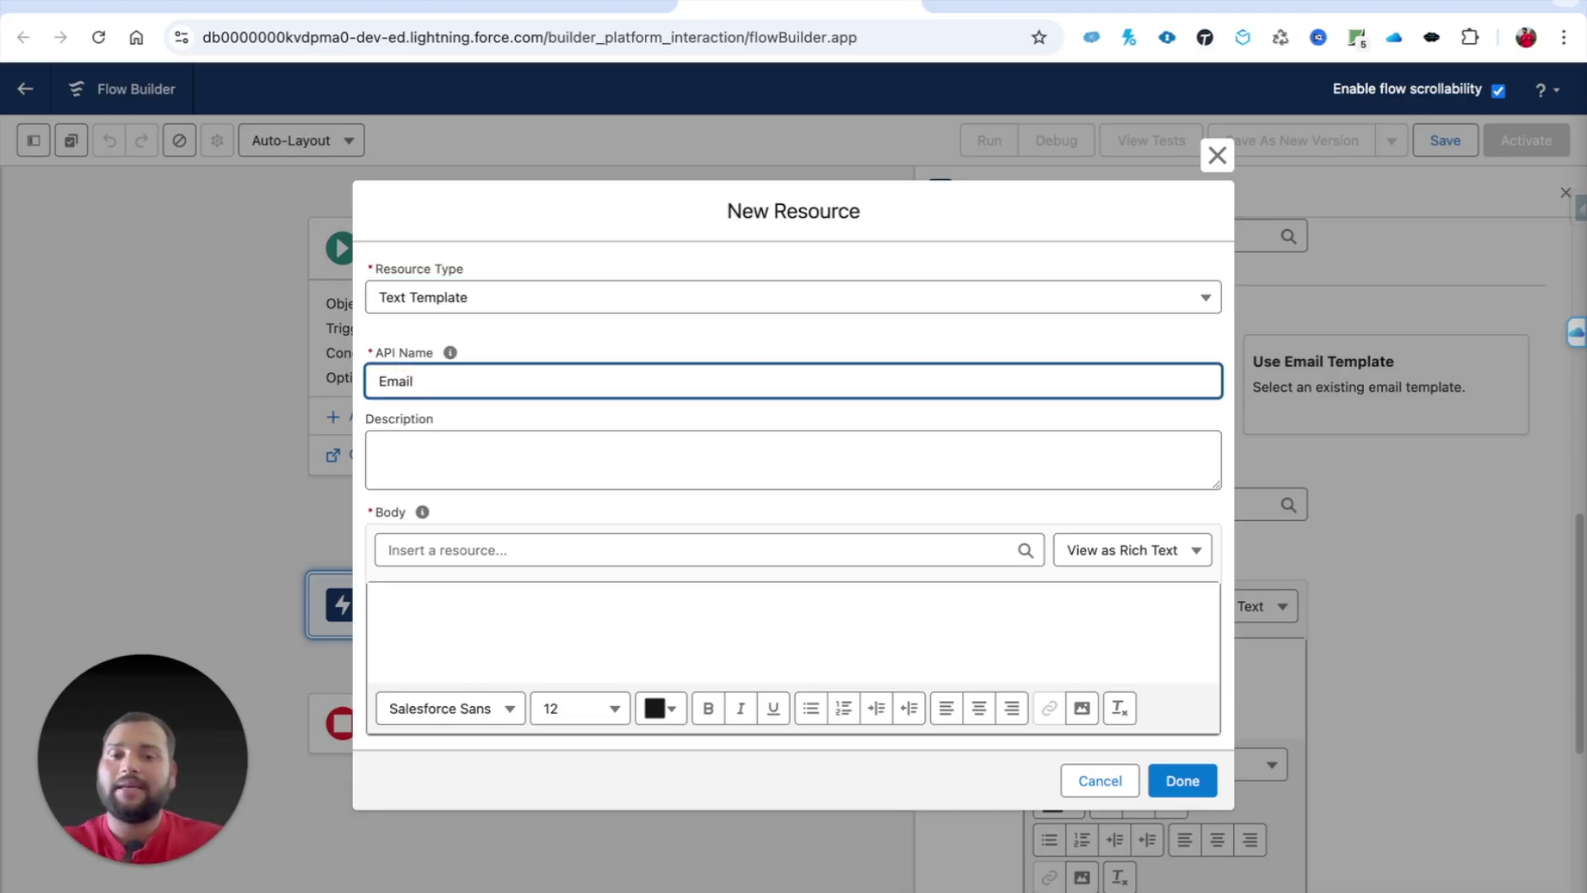
text(_Subject)
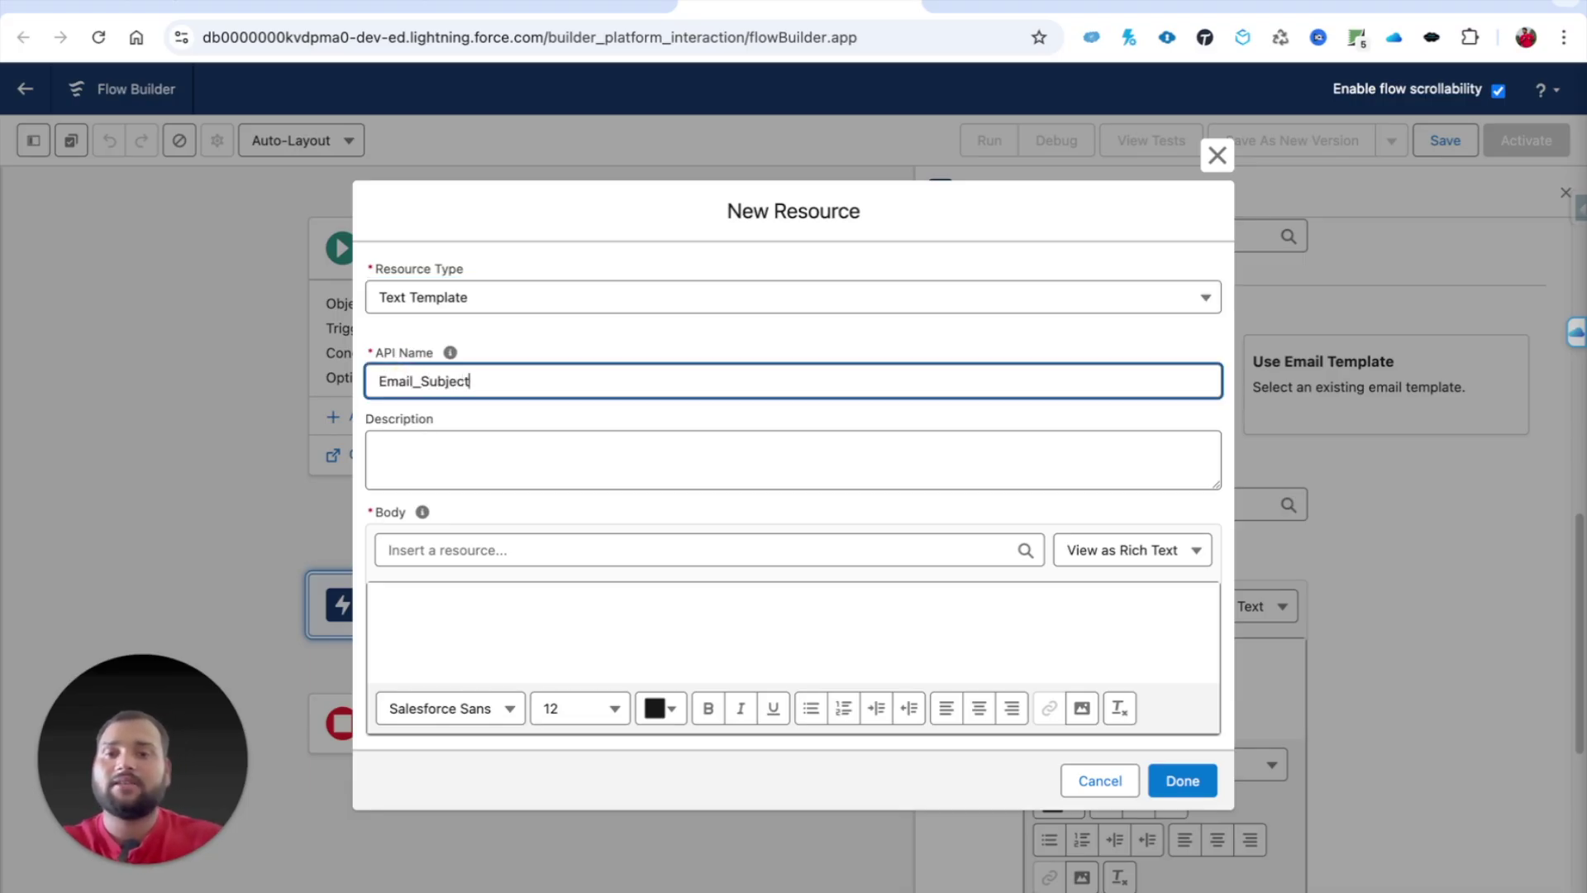
click(390, 611)
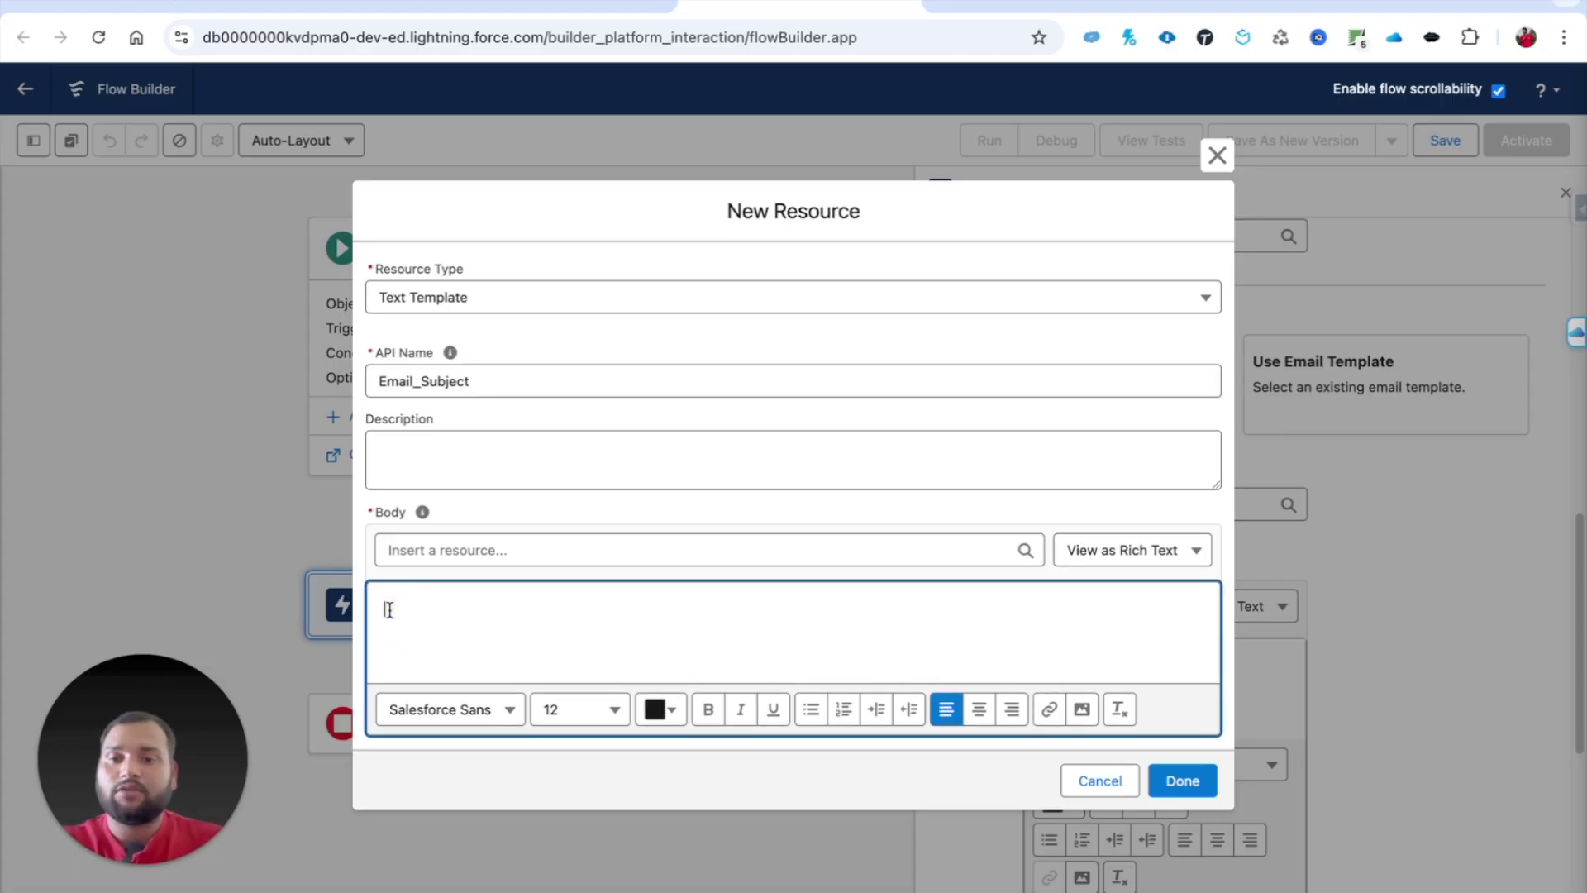
click(480, 539)
text(CASE)
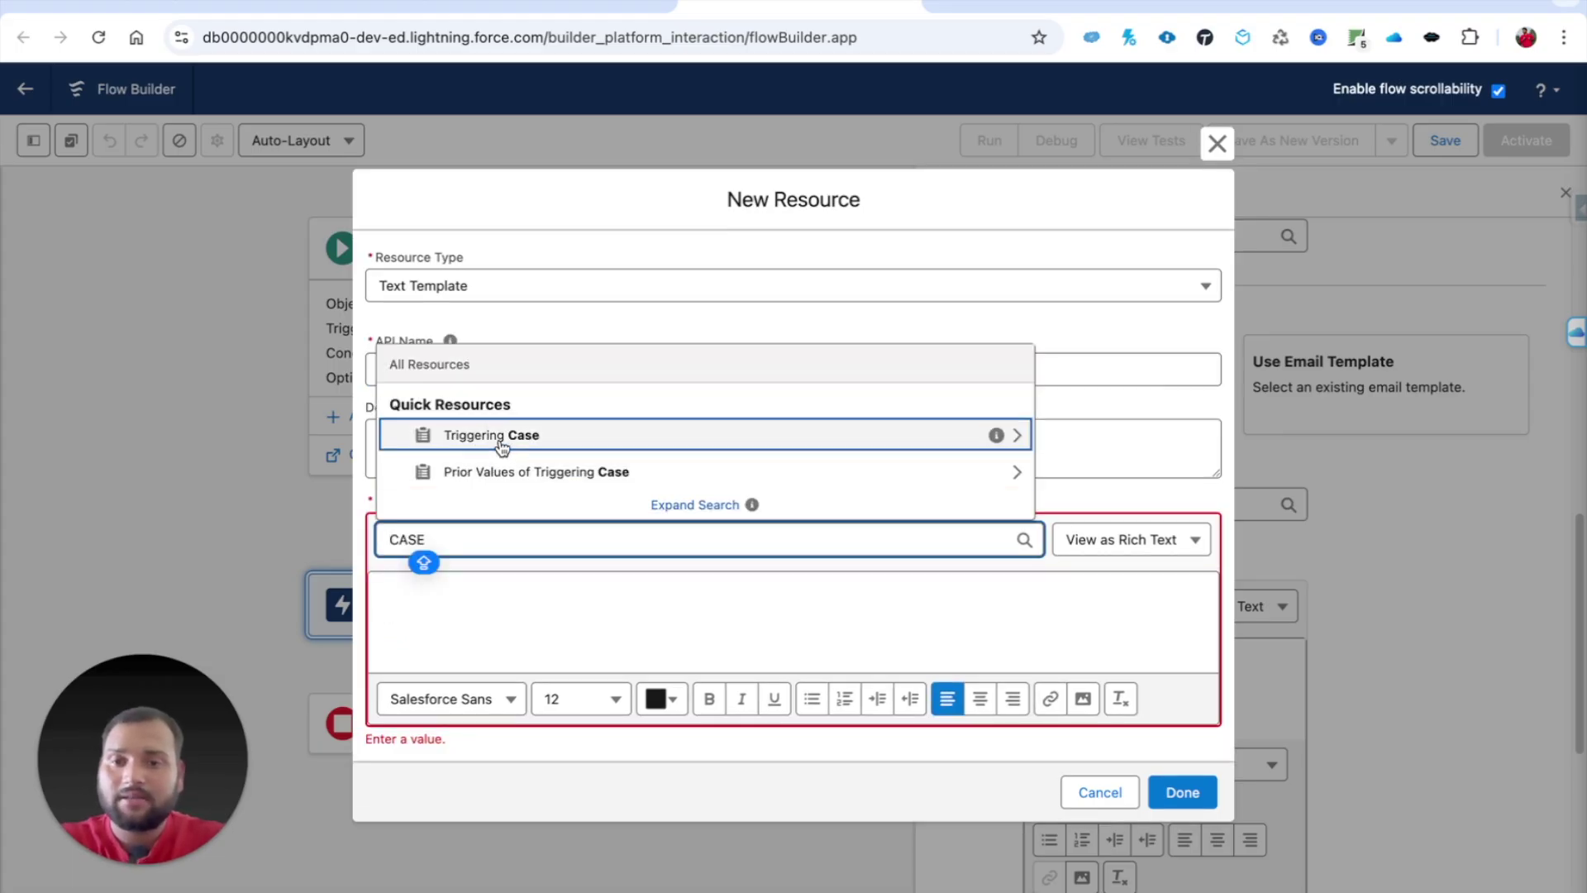
click(502, 447)
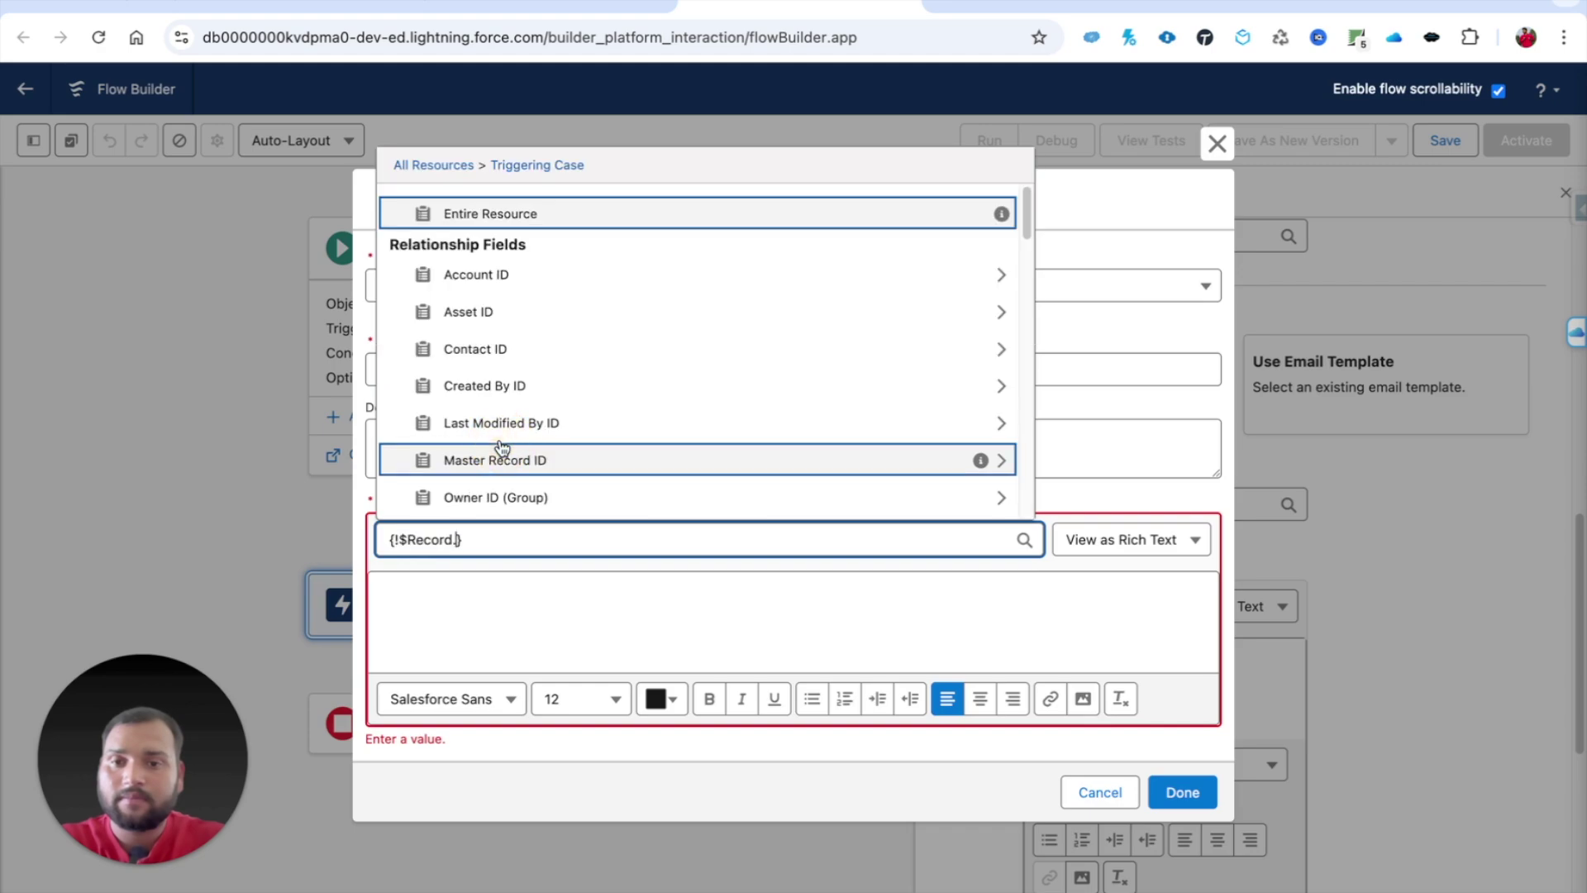
text(NUMB)
click(485, 463)
Step: Complete the template to read "Your case {!$Record.CaseNumber} has been closed!" and save it
text(Your ca)
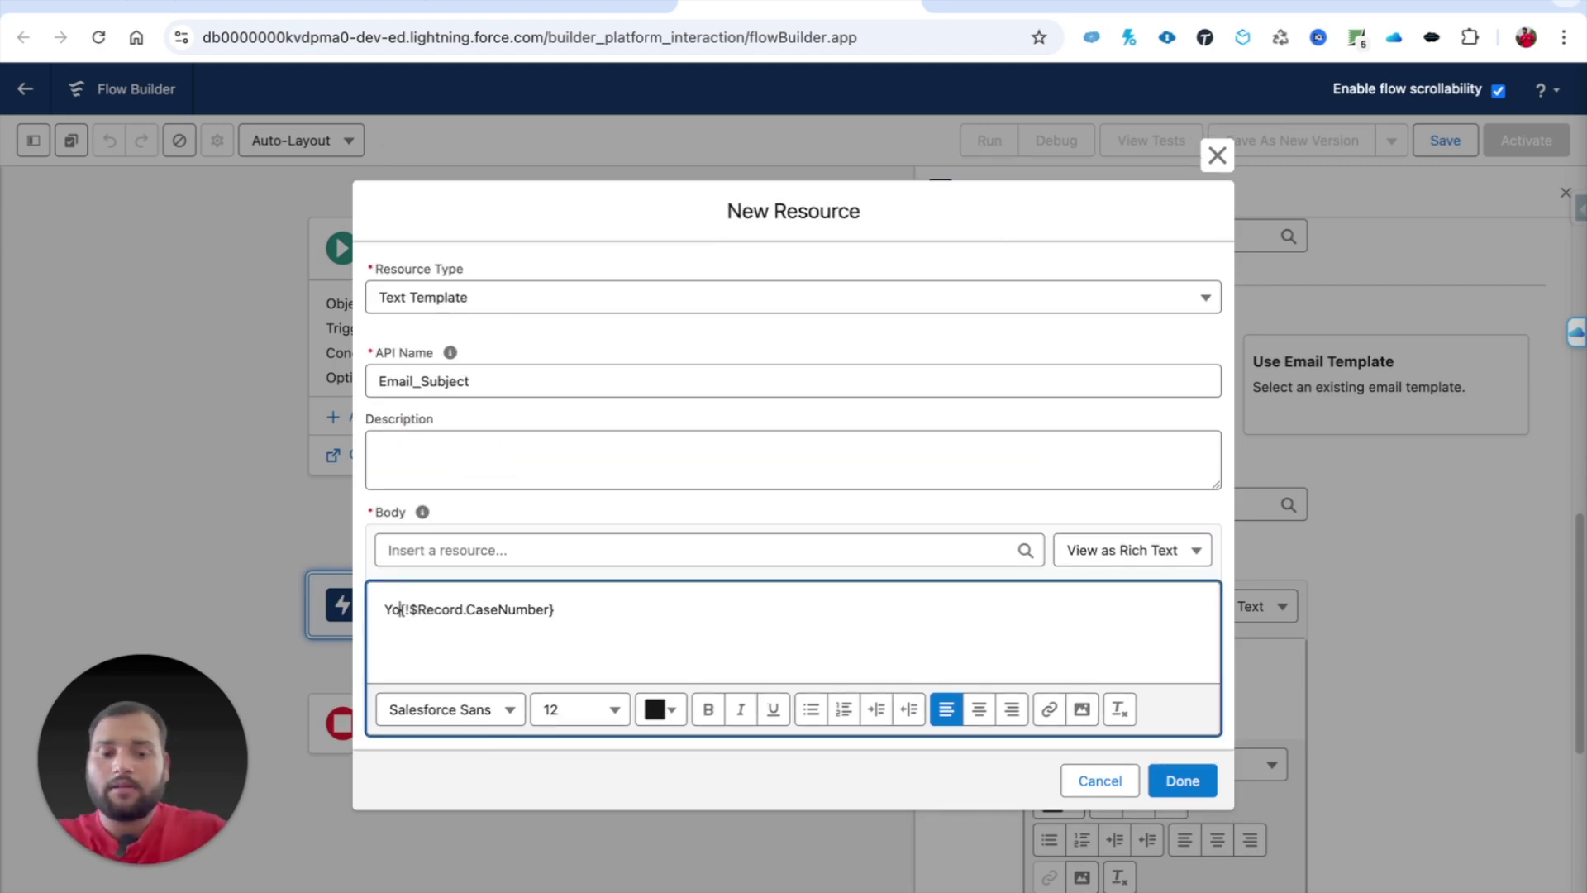
text(se)
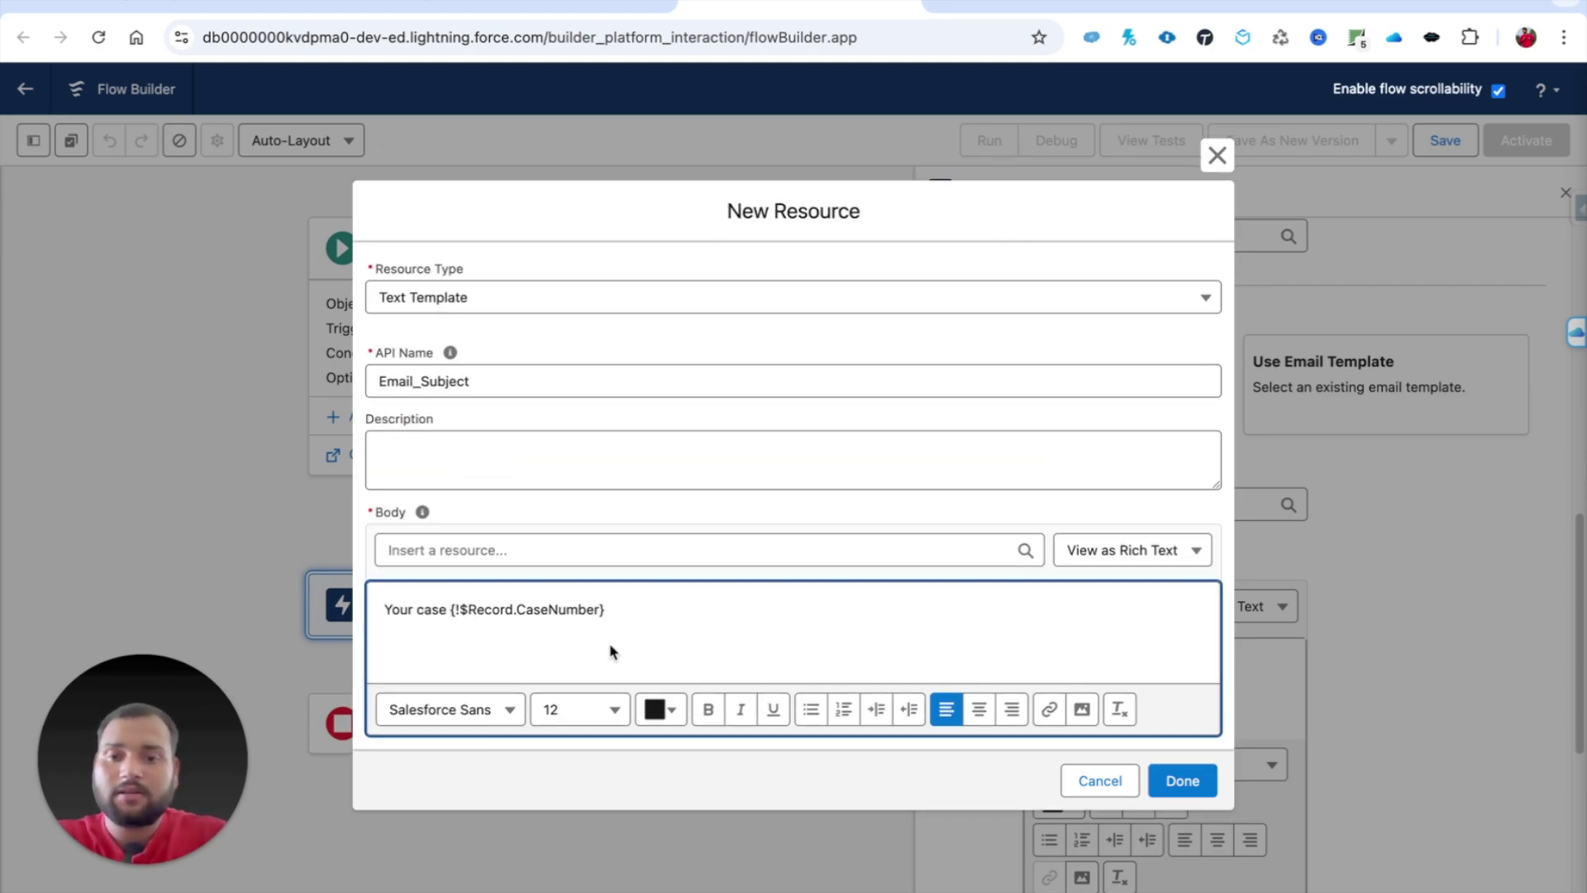
drag(452, 609, 607, 614)
click(612, 612)
text(has been c)
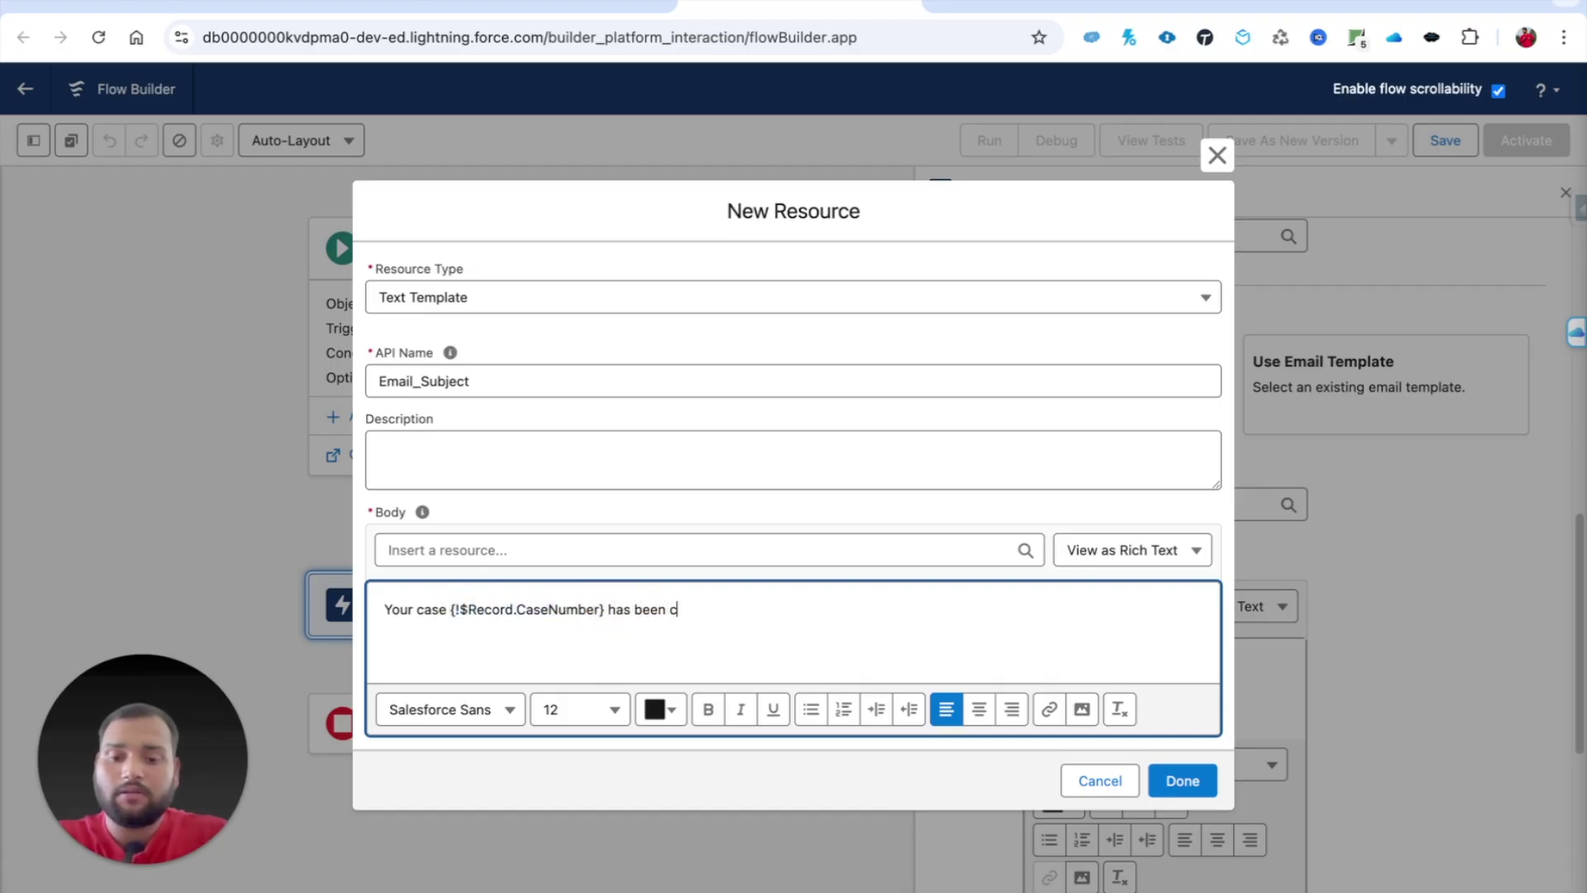
text(losed.)
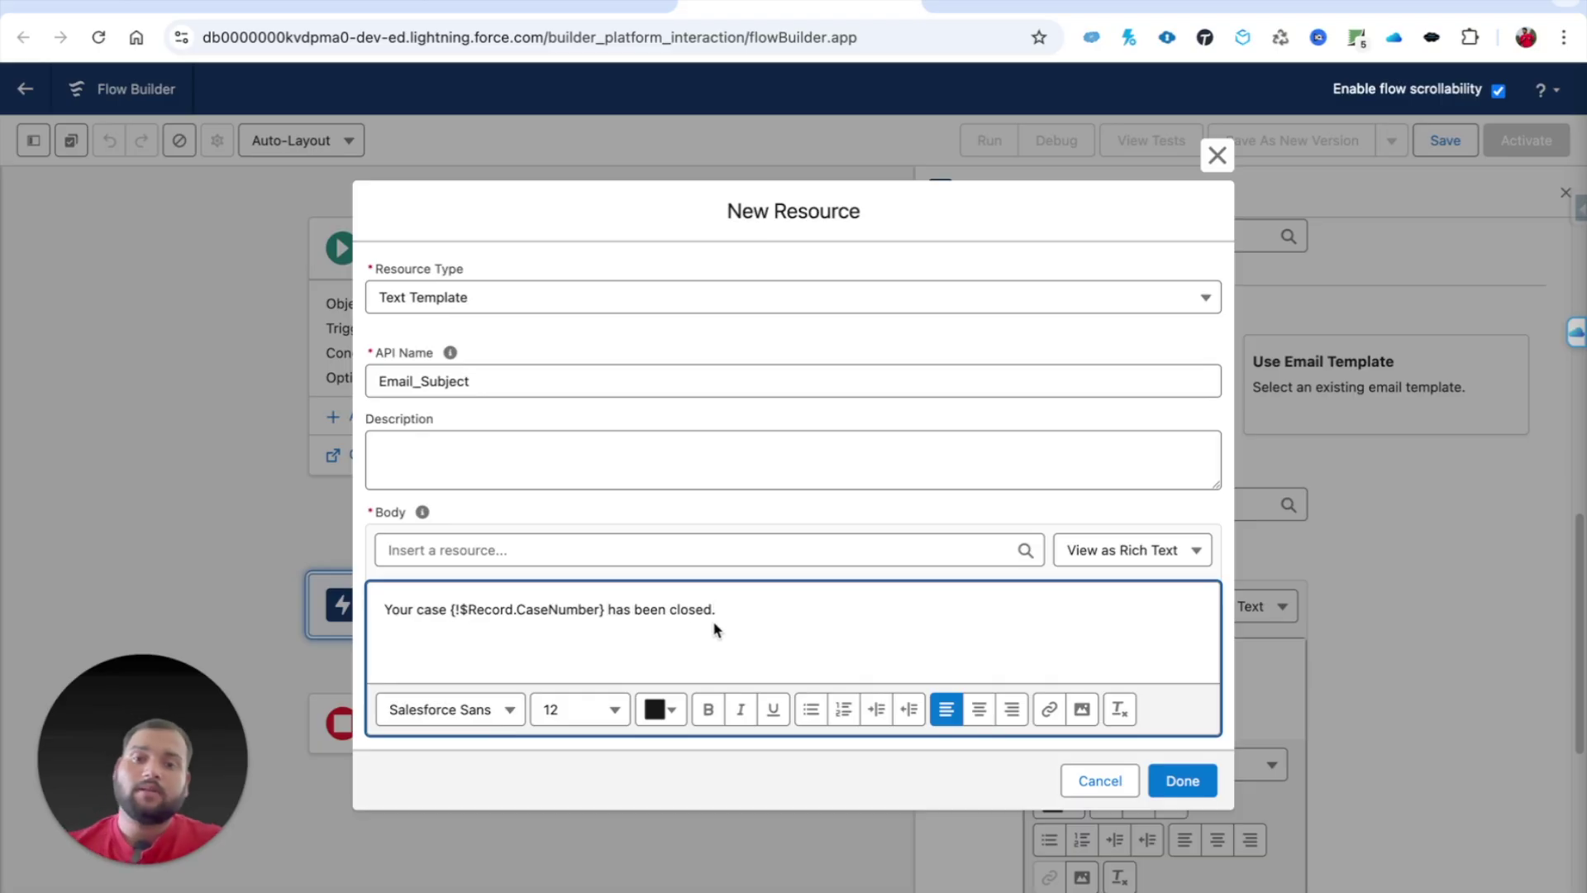
key(BackSpace)
text(!)
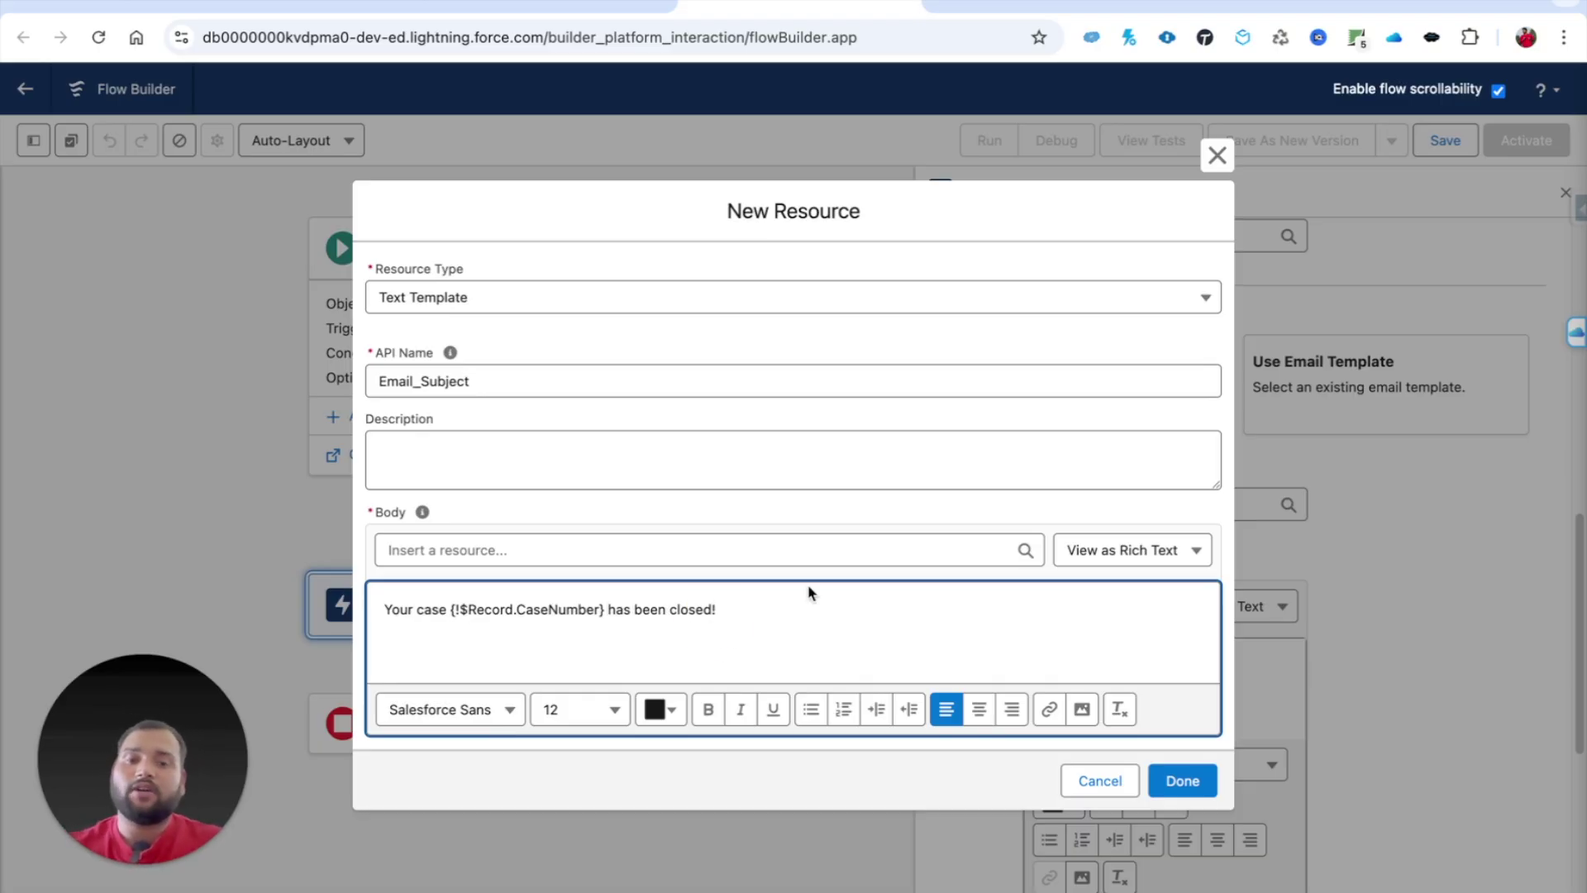
click(1182, 780)
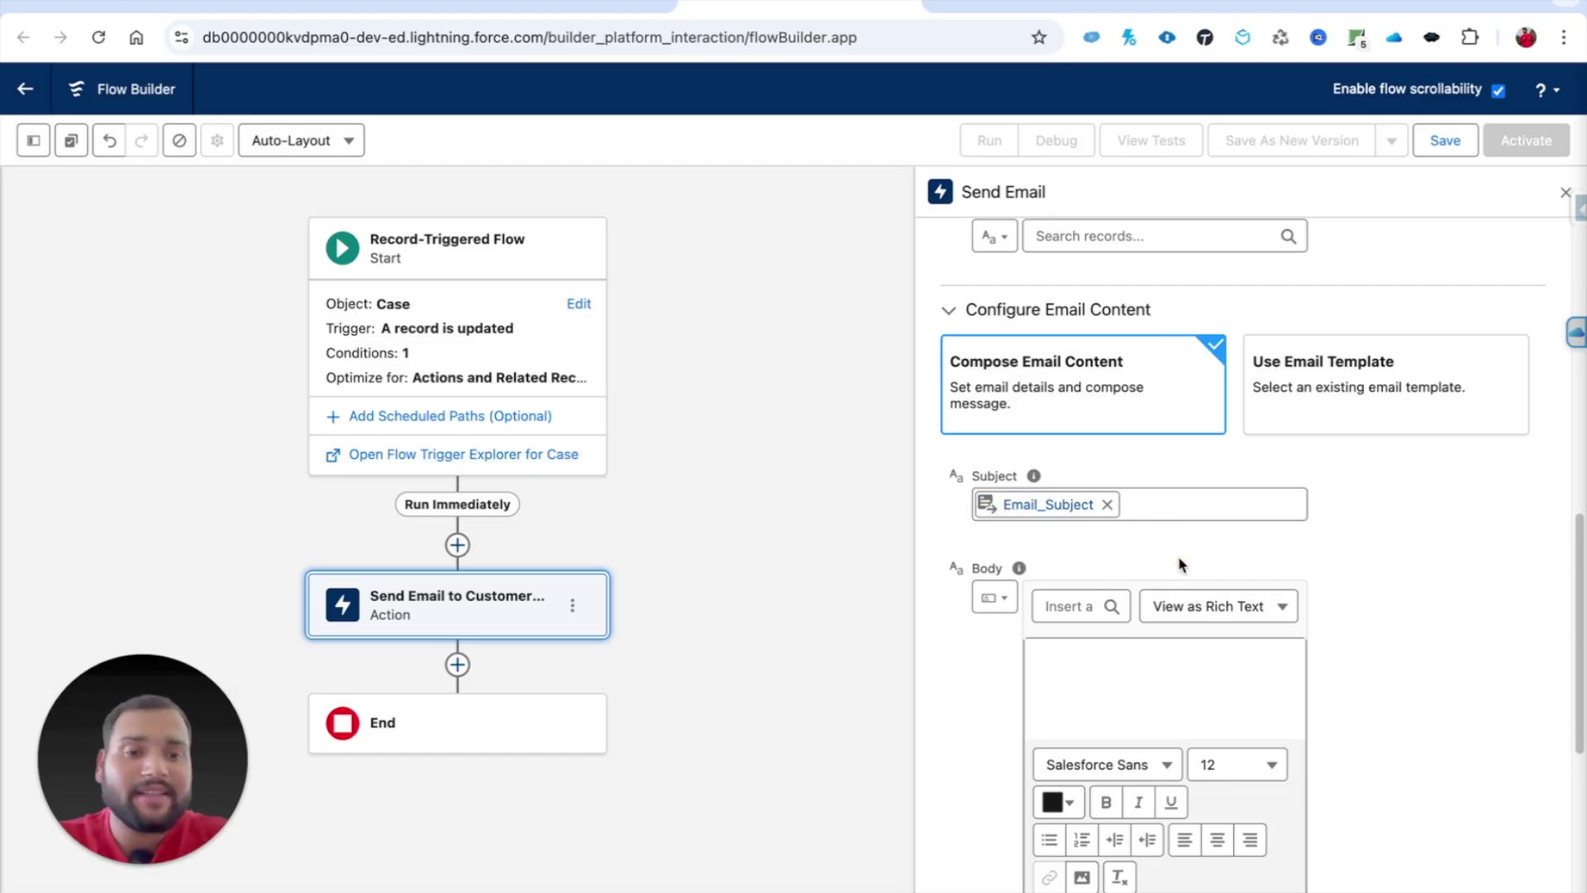
Step: Start the body with "Hi" followed by the case contact's FirstName merge field and a comma
scroll(1178, 556, down, 2)
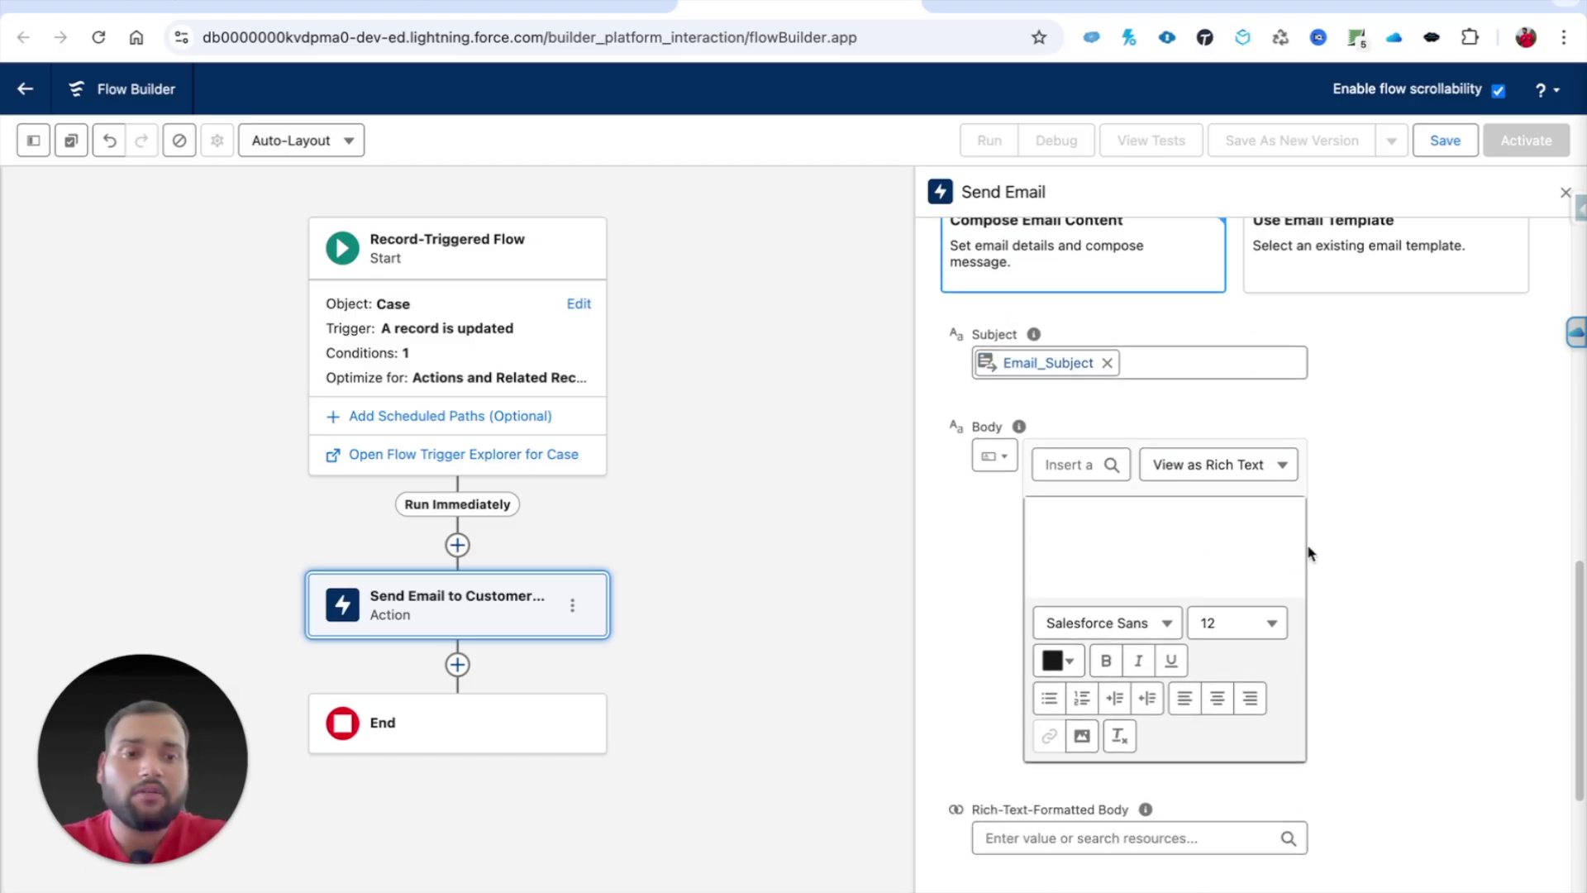
click(1062, 525)
text(Hi)
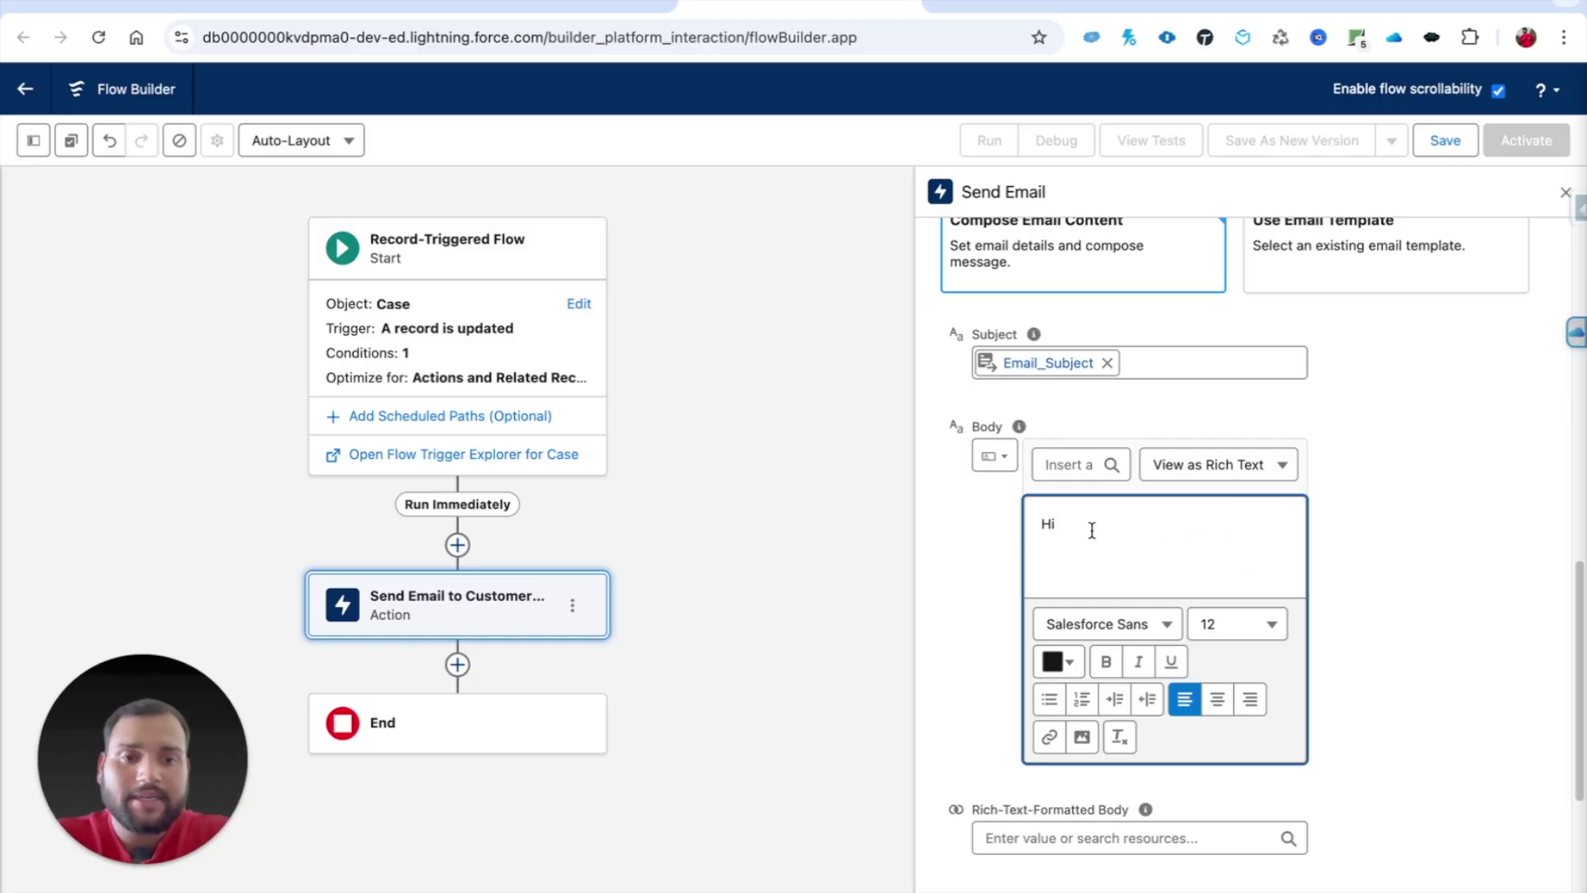
click(1062, 465)
text(case)
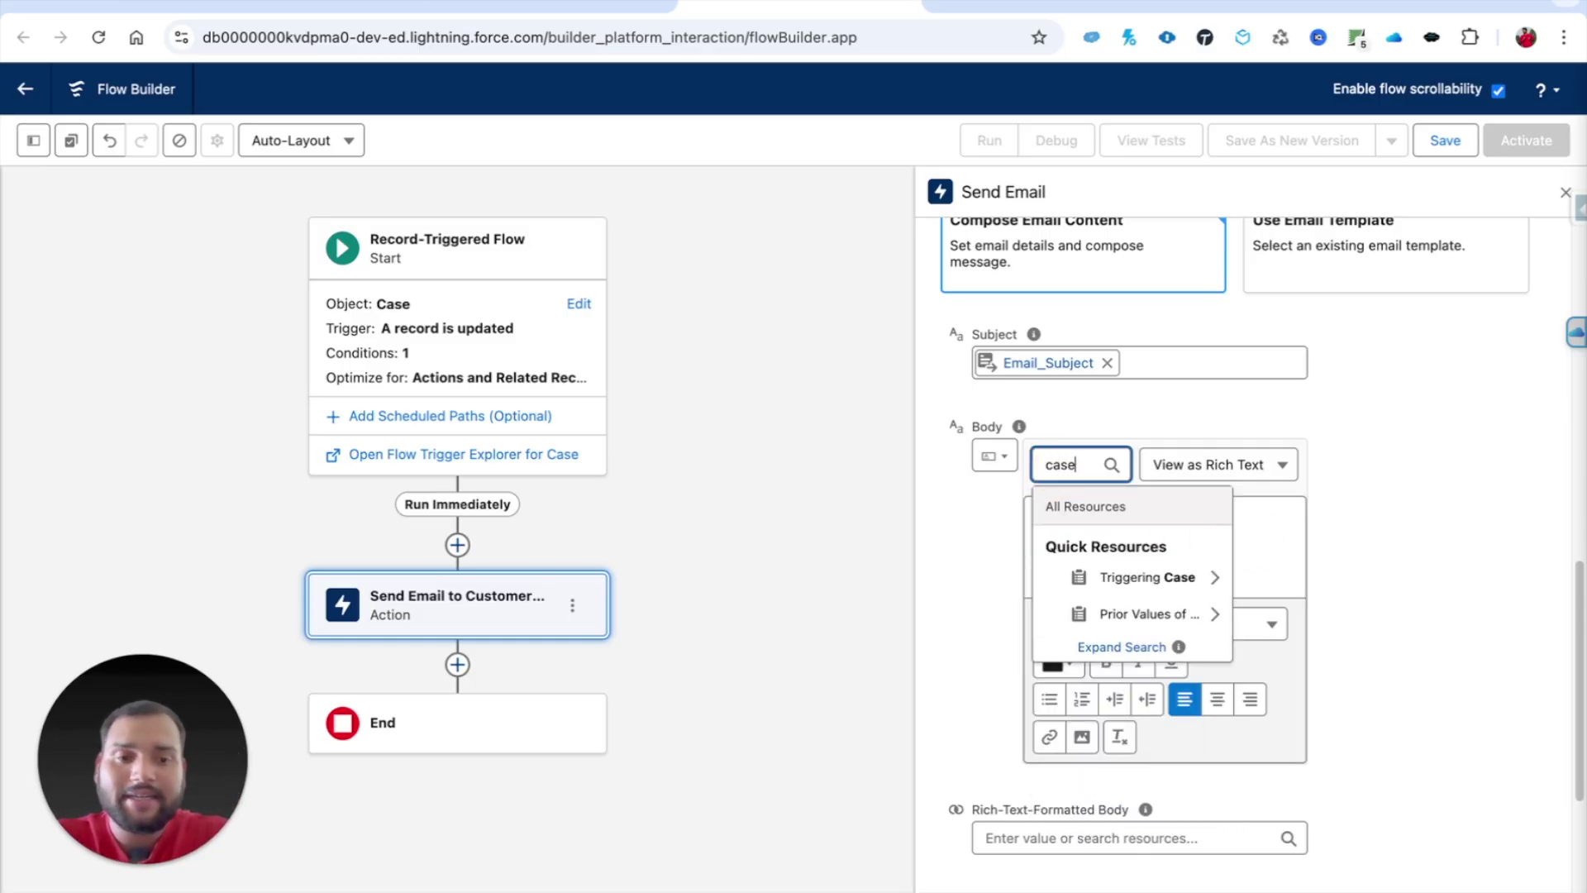
click(1141, 577)
text(.contact)
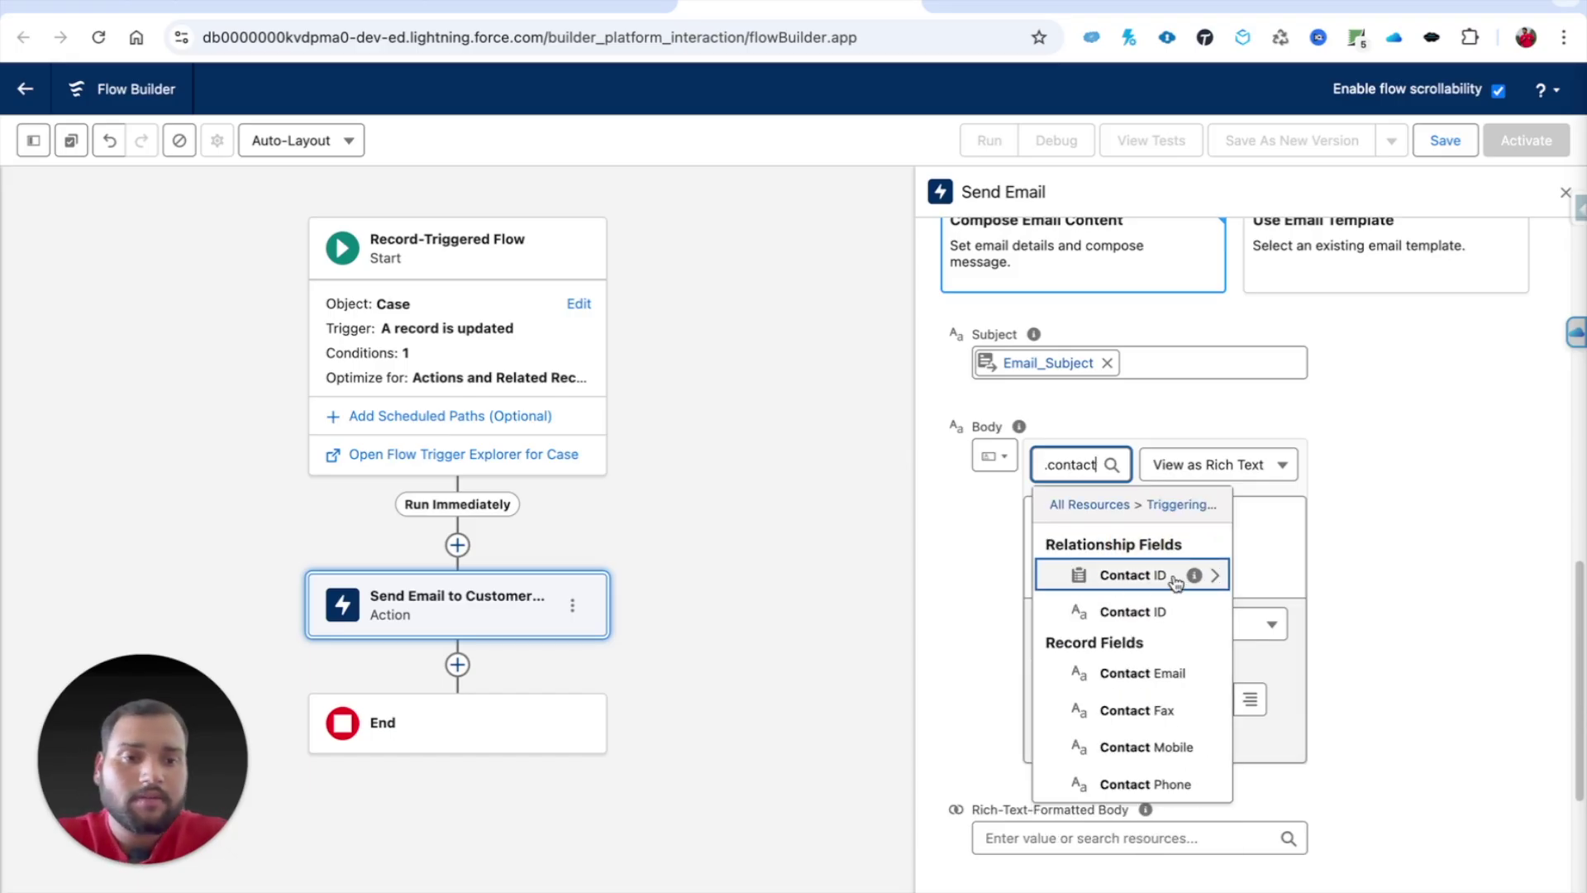
click(1189, 574)
text(.first)
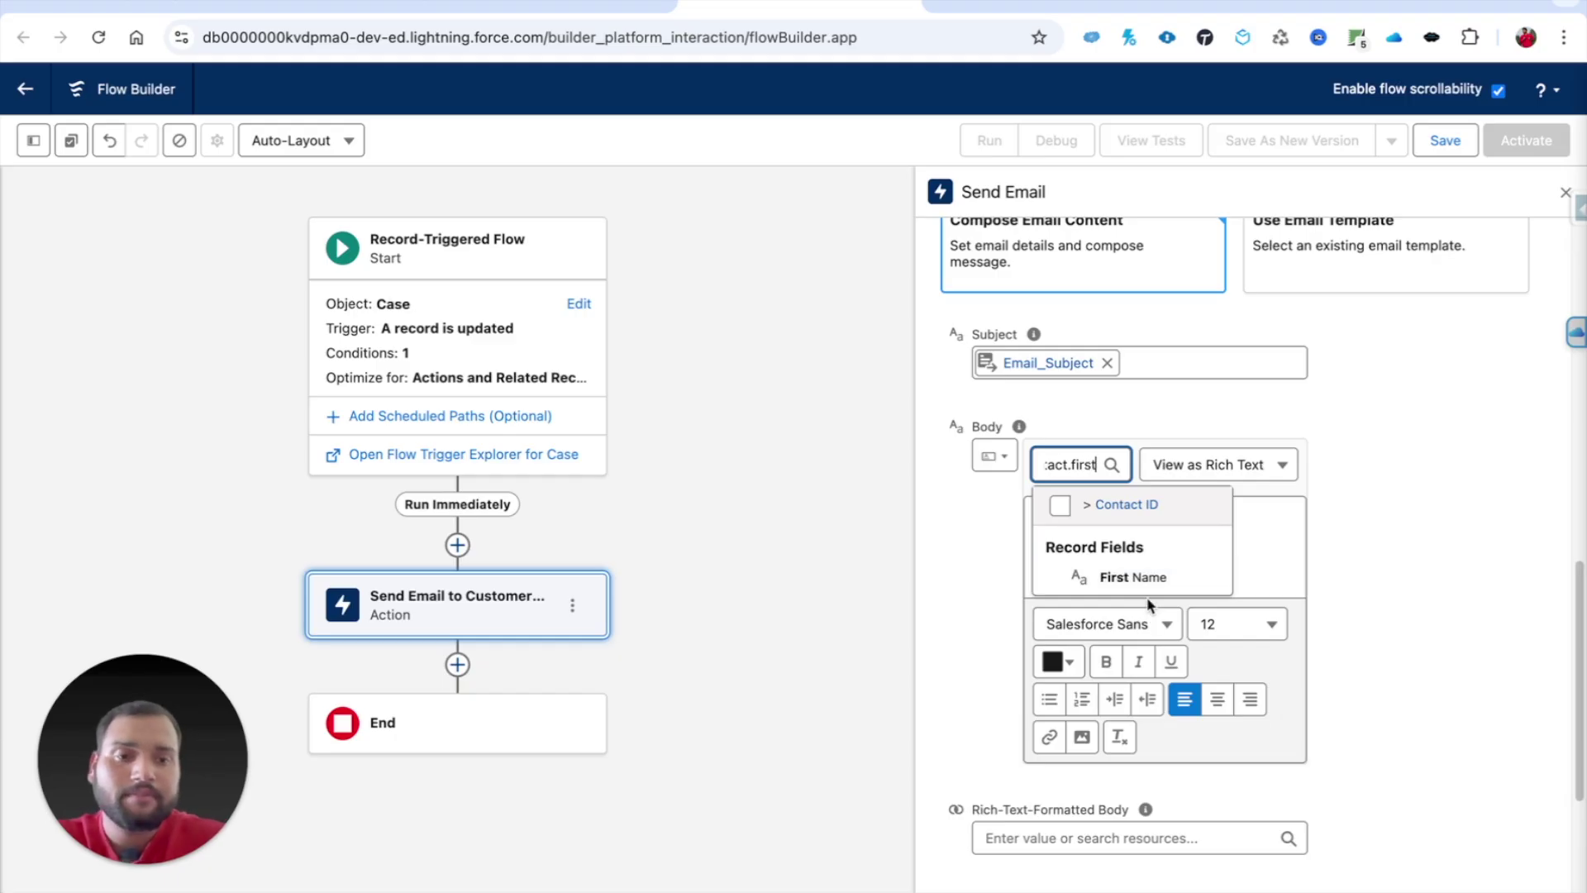
click(1149, 574)
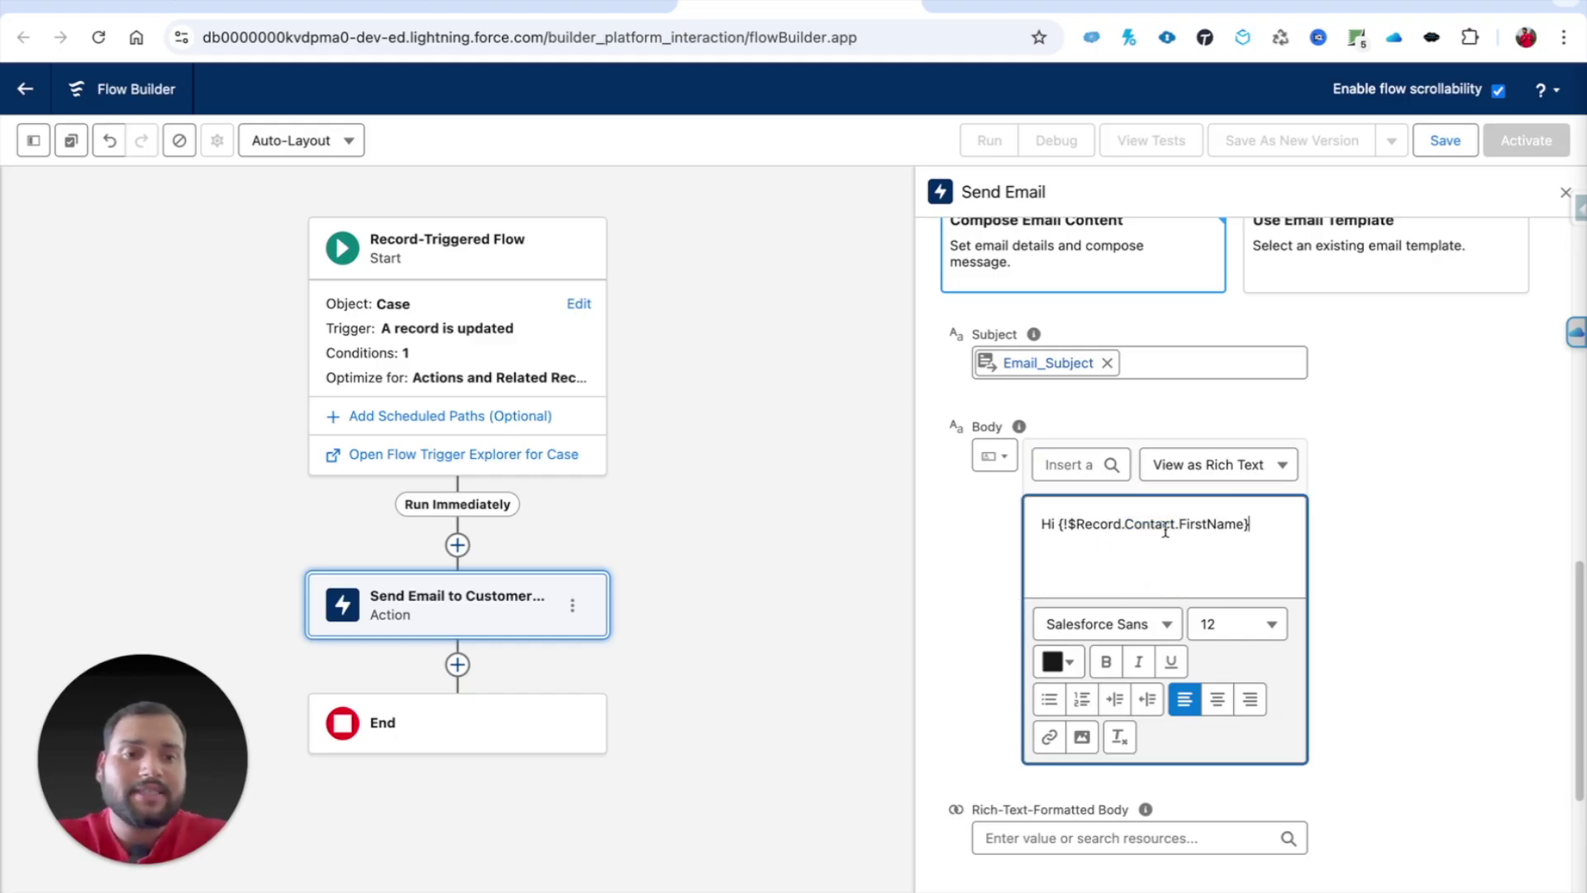
text(,)
Step: Add the line "Your case {CaseNumber} has been closed." with the Case Number merge field
key(Return)
text(Your case)
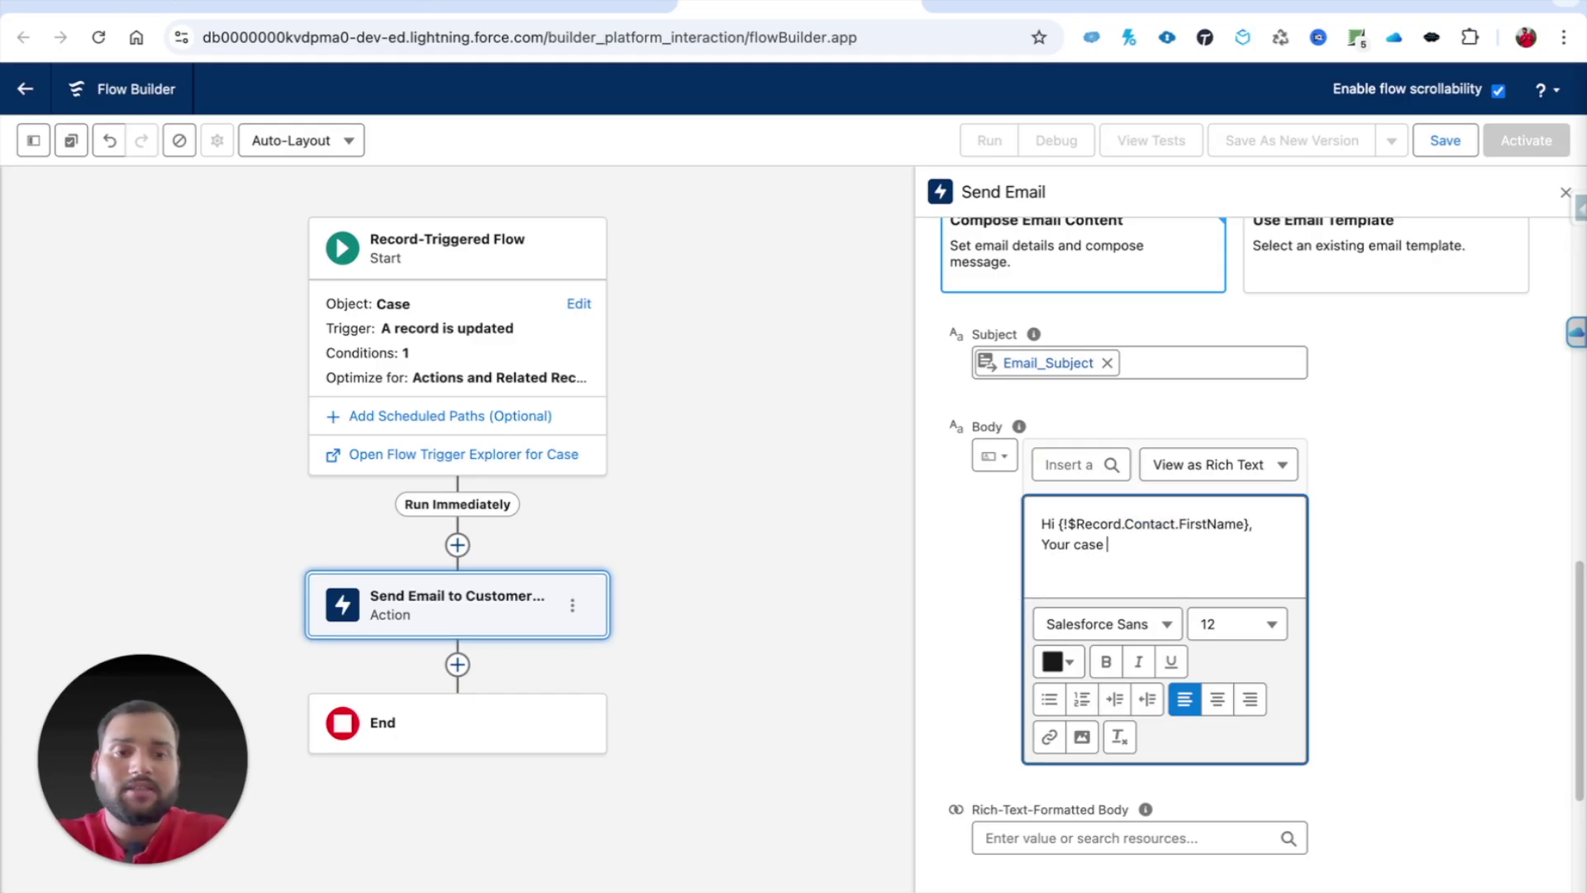
click(1066, 465)
text(case)
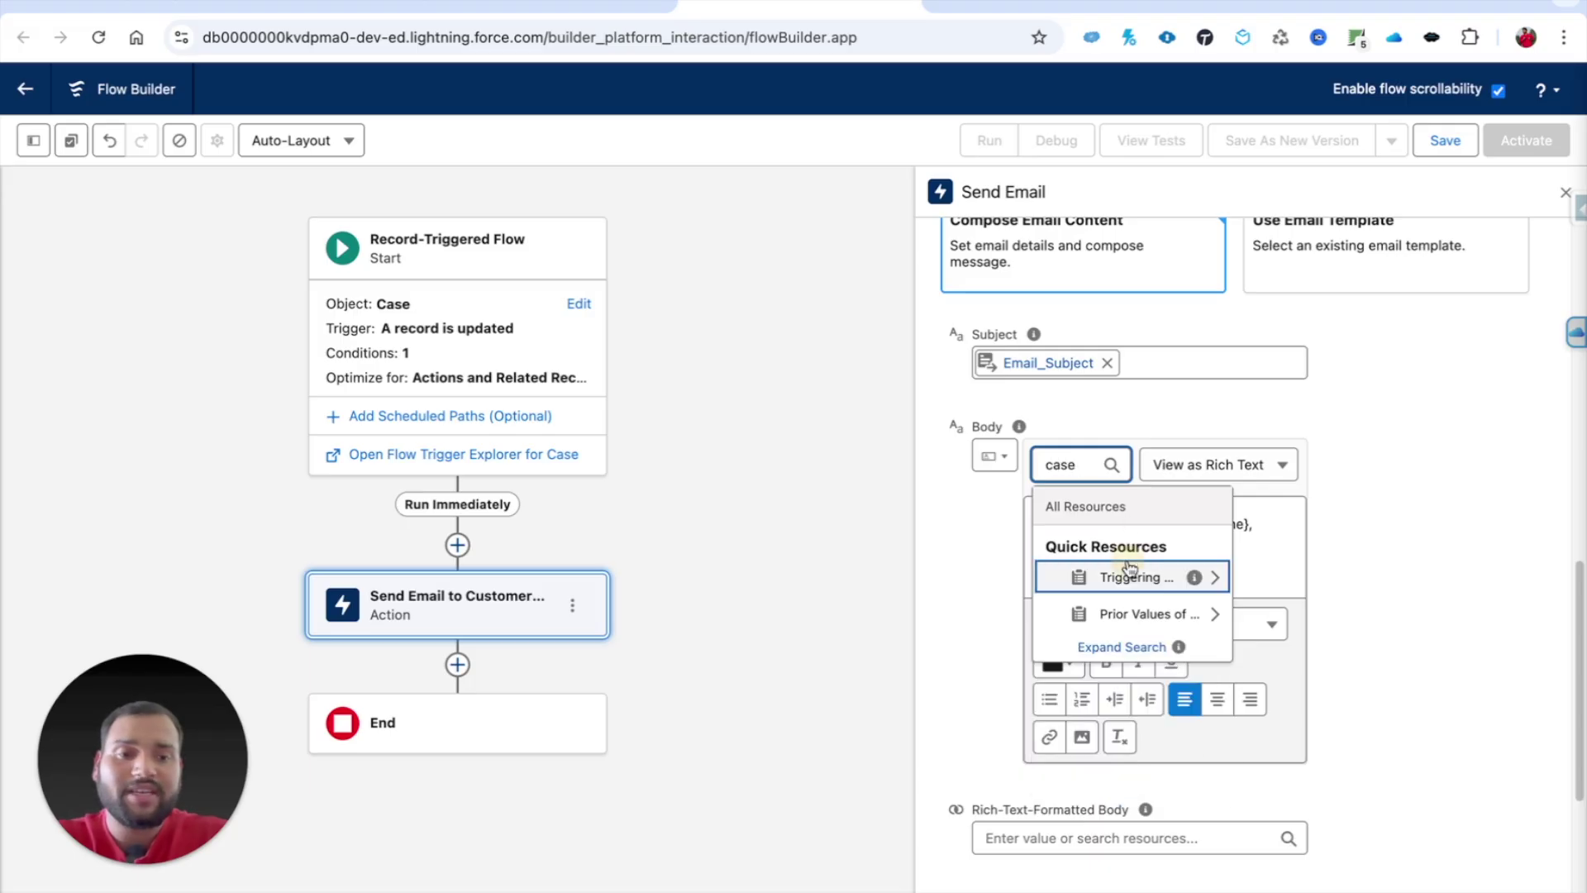
click(1122, 576)
text(casenu)
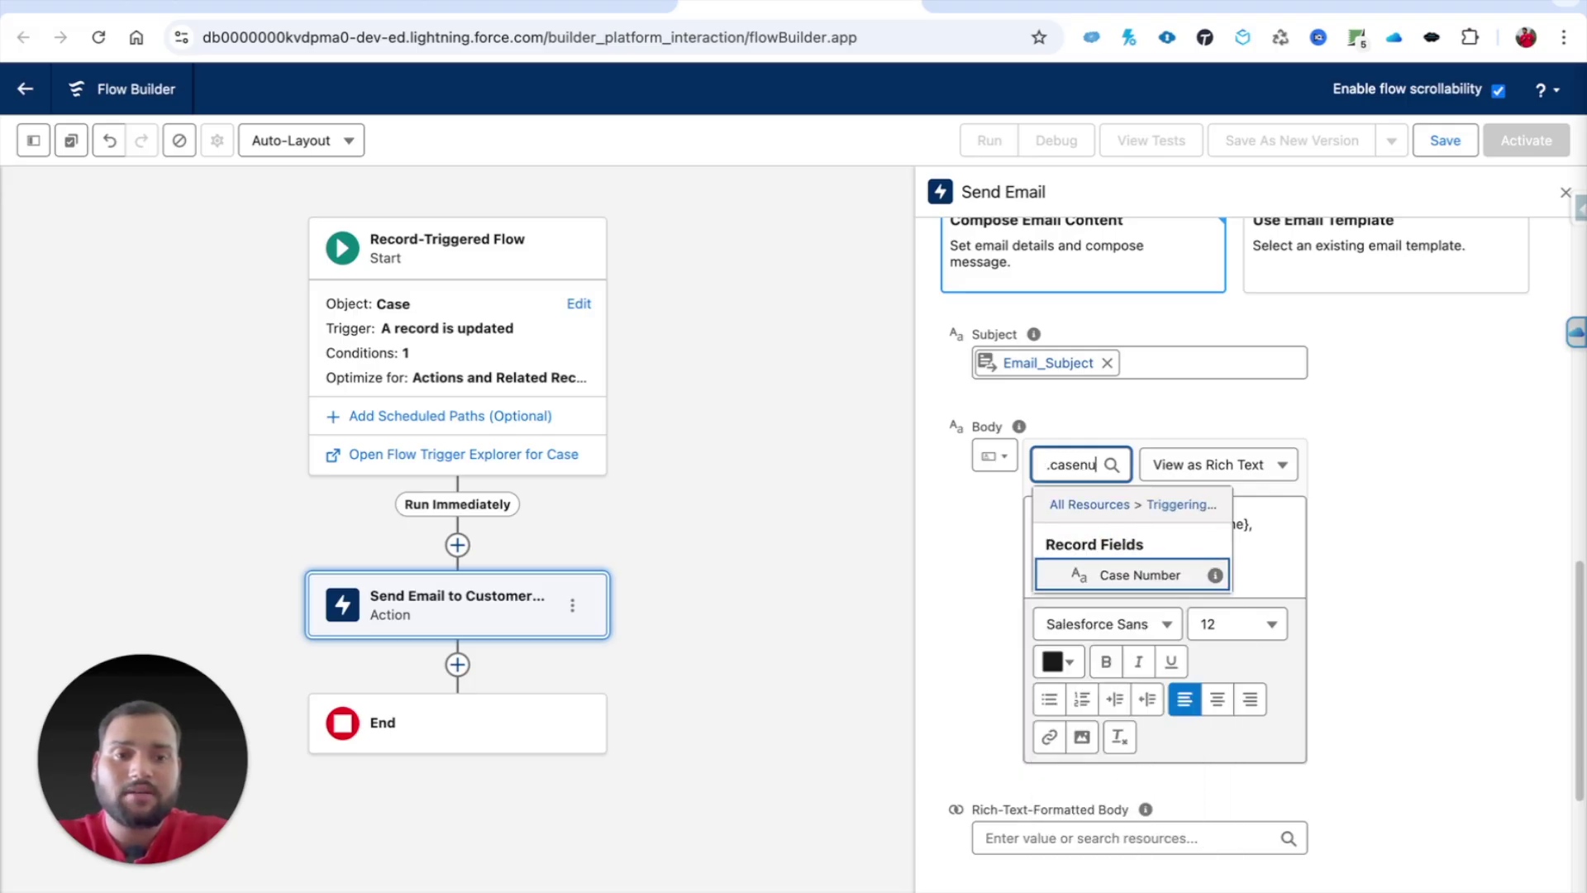
click(1131, 576)
text(has)
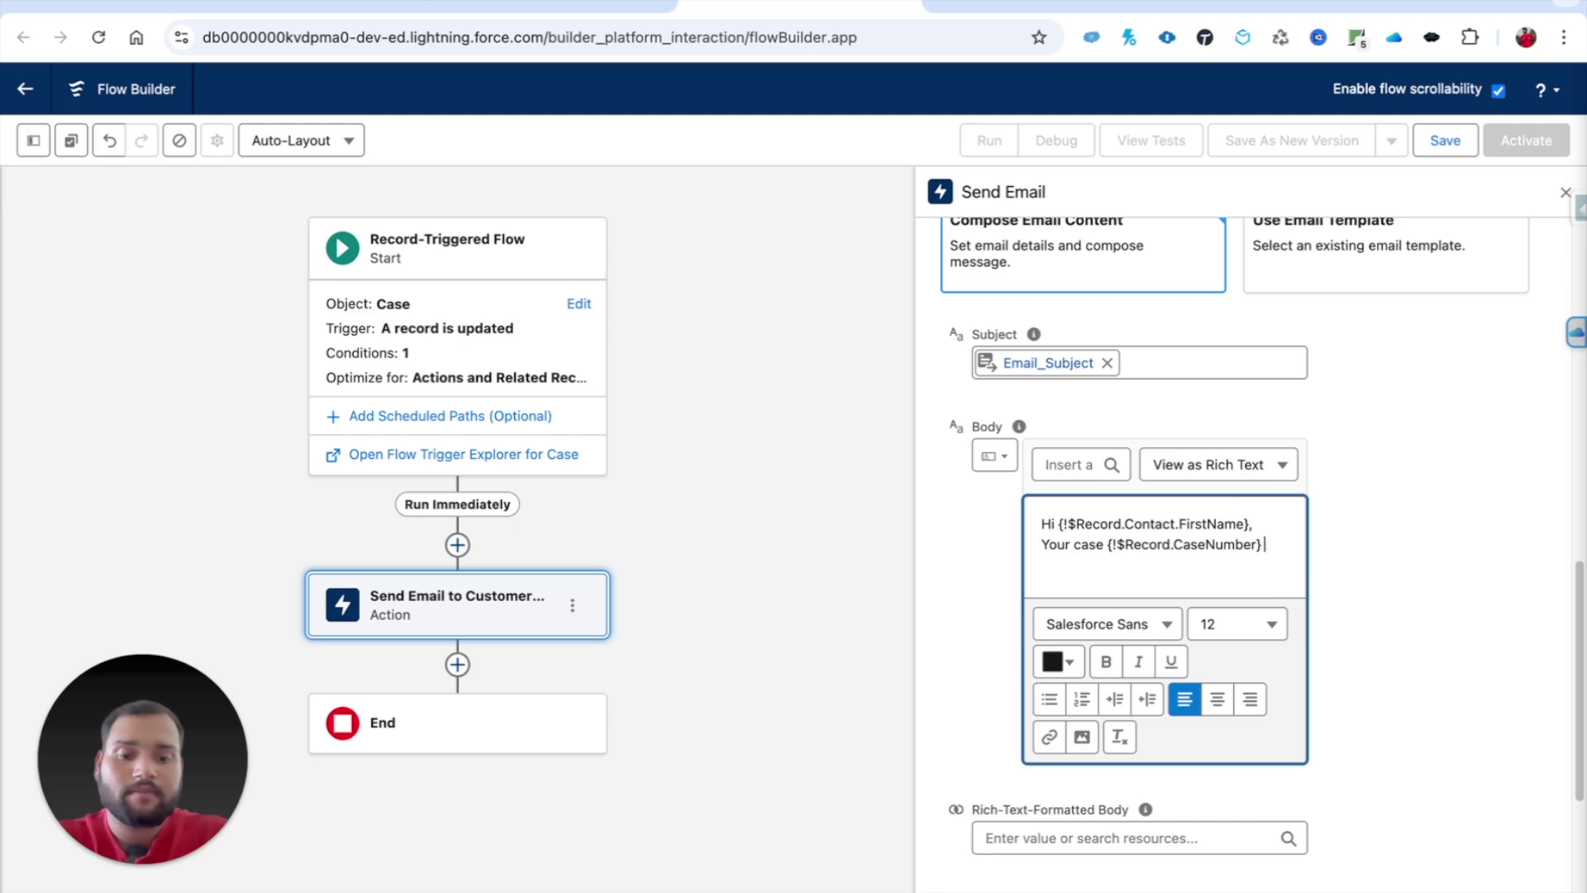
text( been closed.)
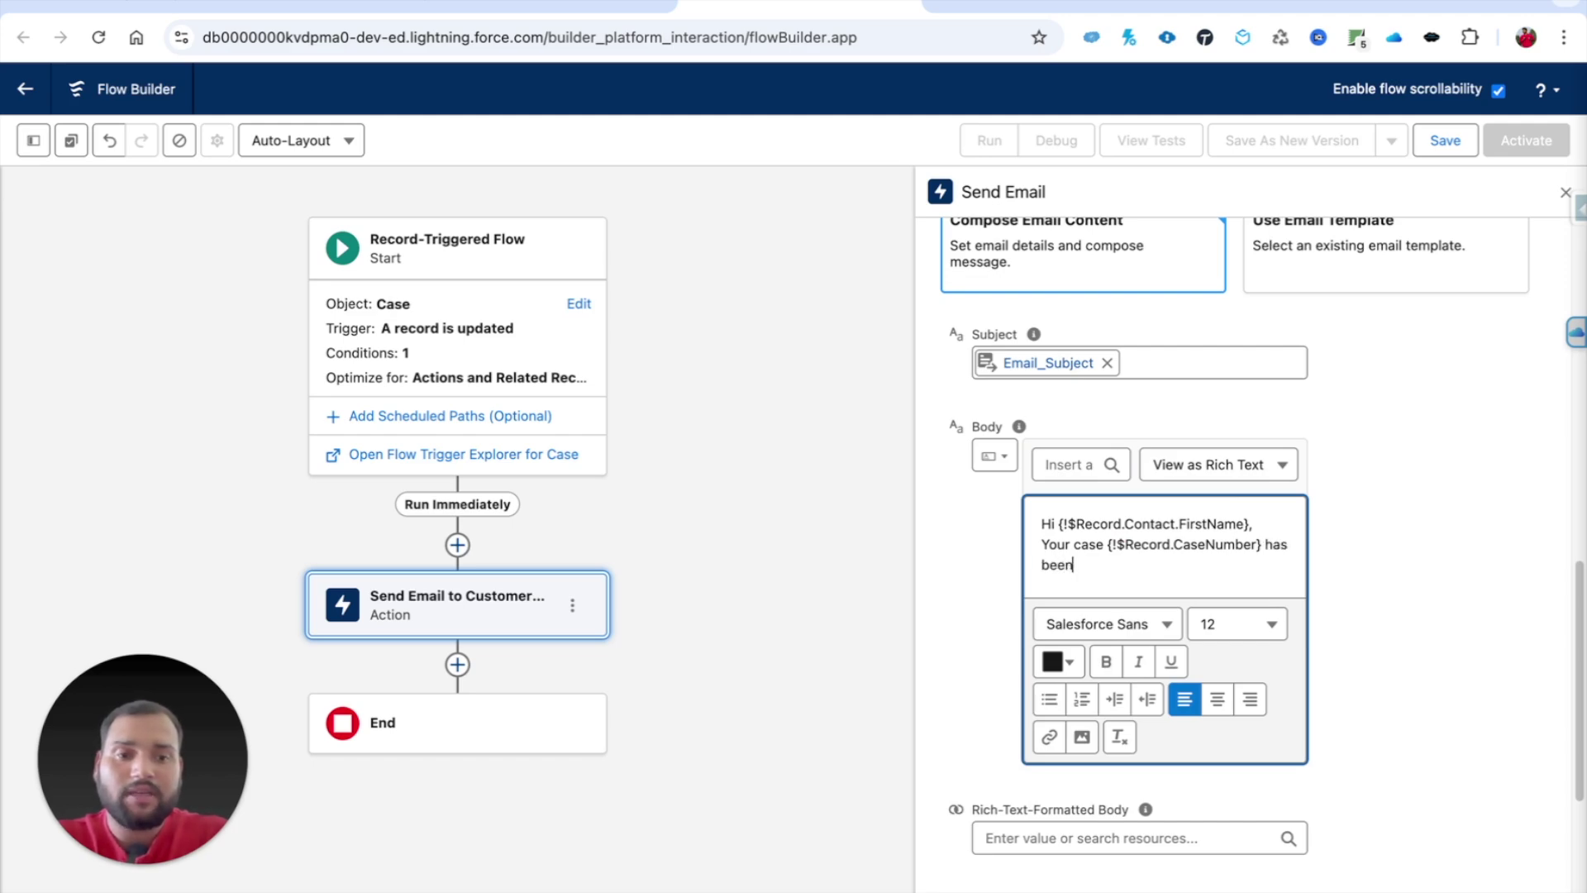
Step: Add "As you raised this case on" followed by the case's CreatedDate merge field
key(Return)
text(A)
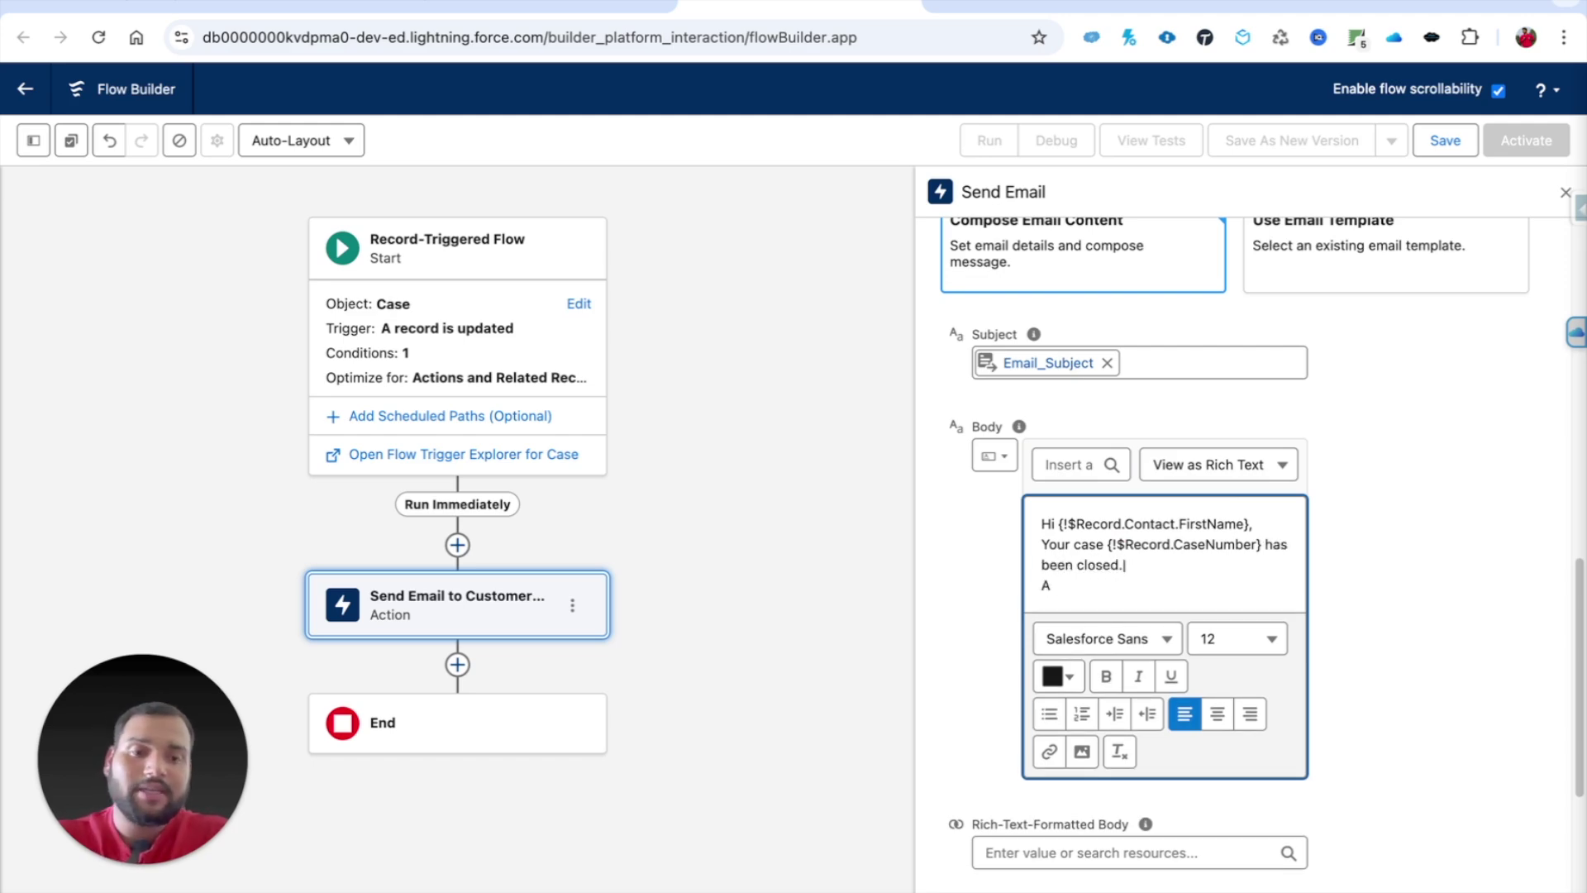
text(s you raised this case on)
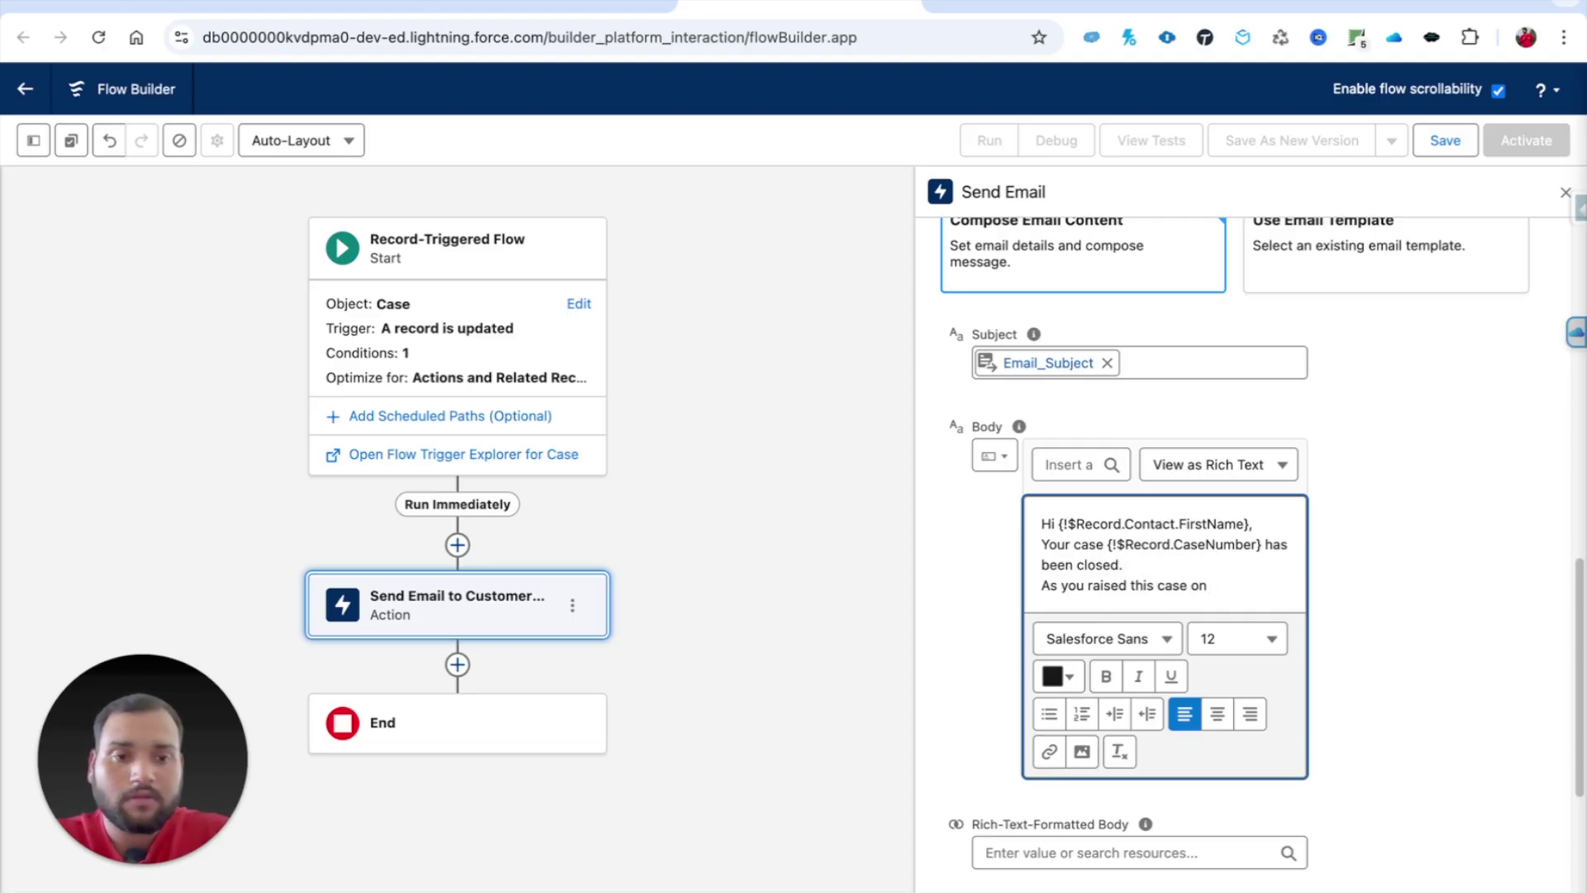
click(1046, 462)
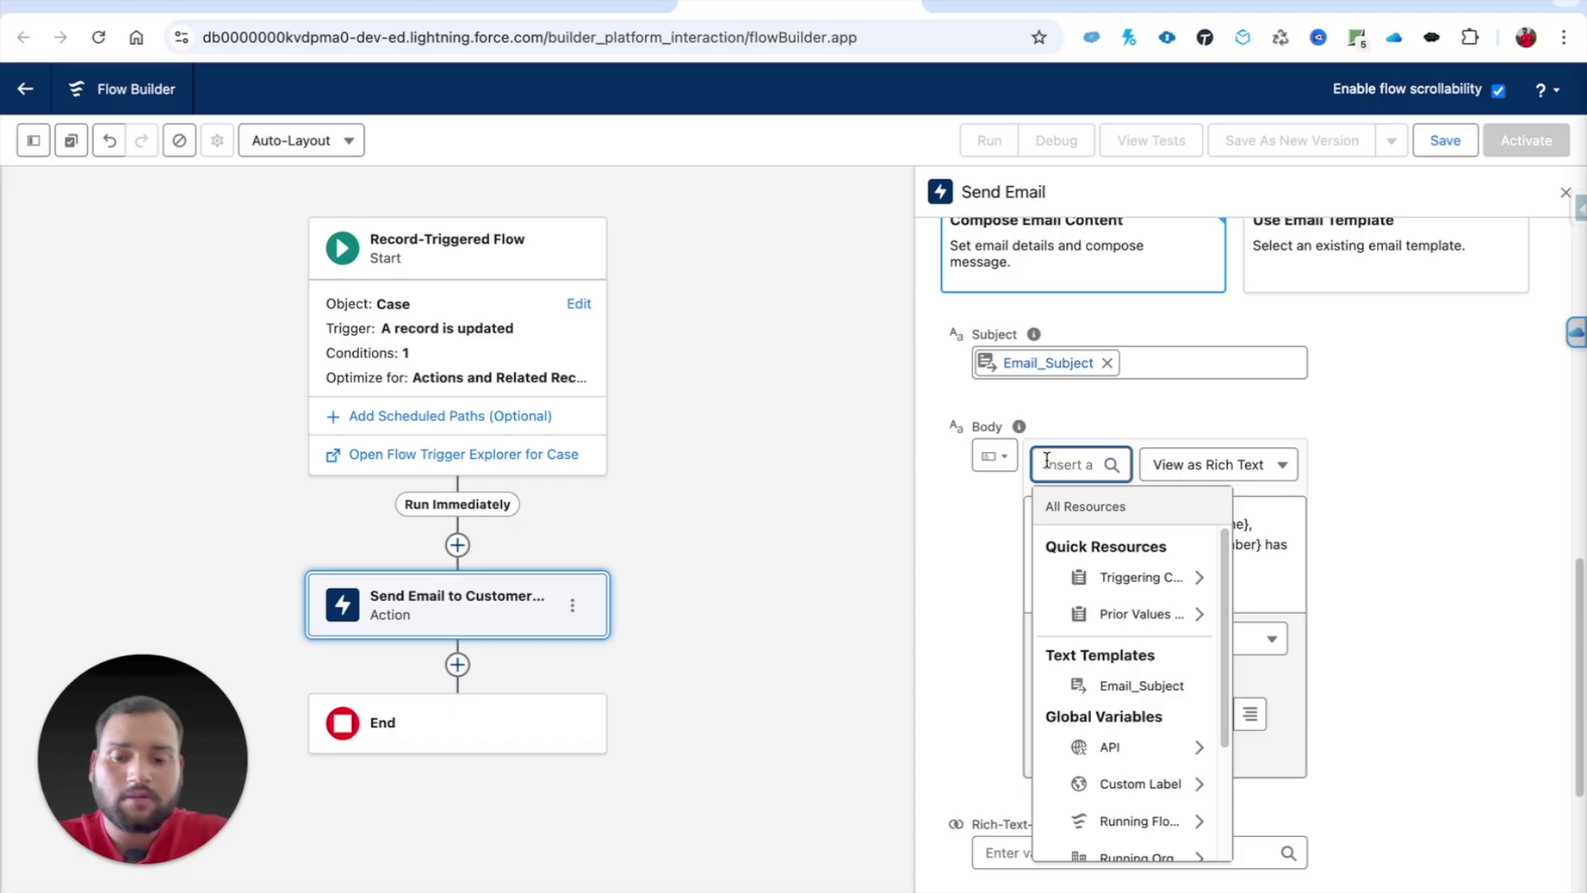
text(case)
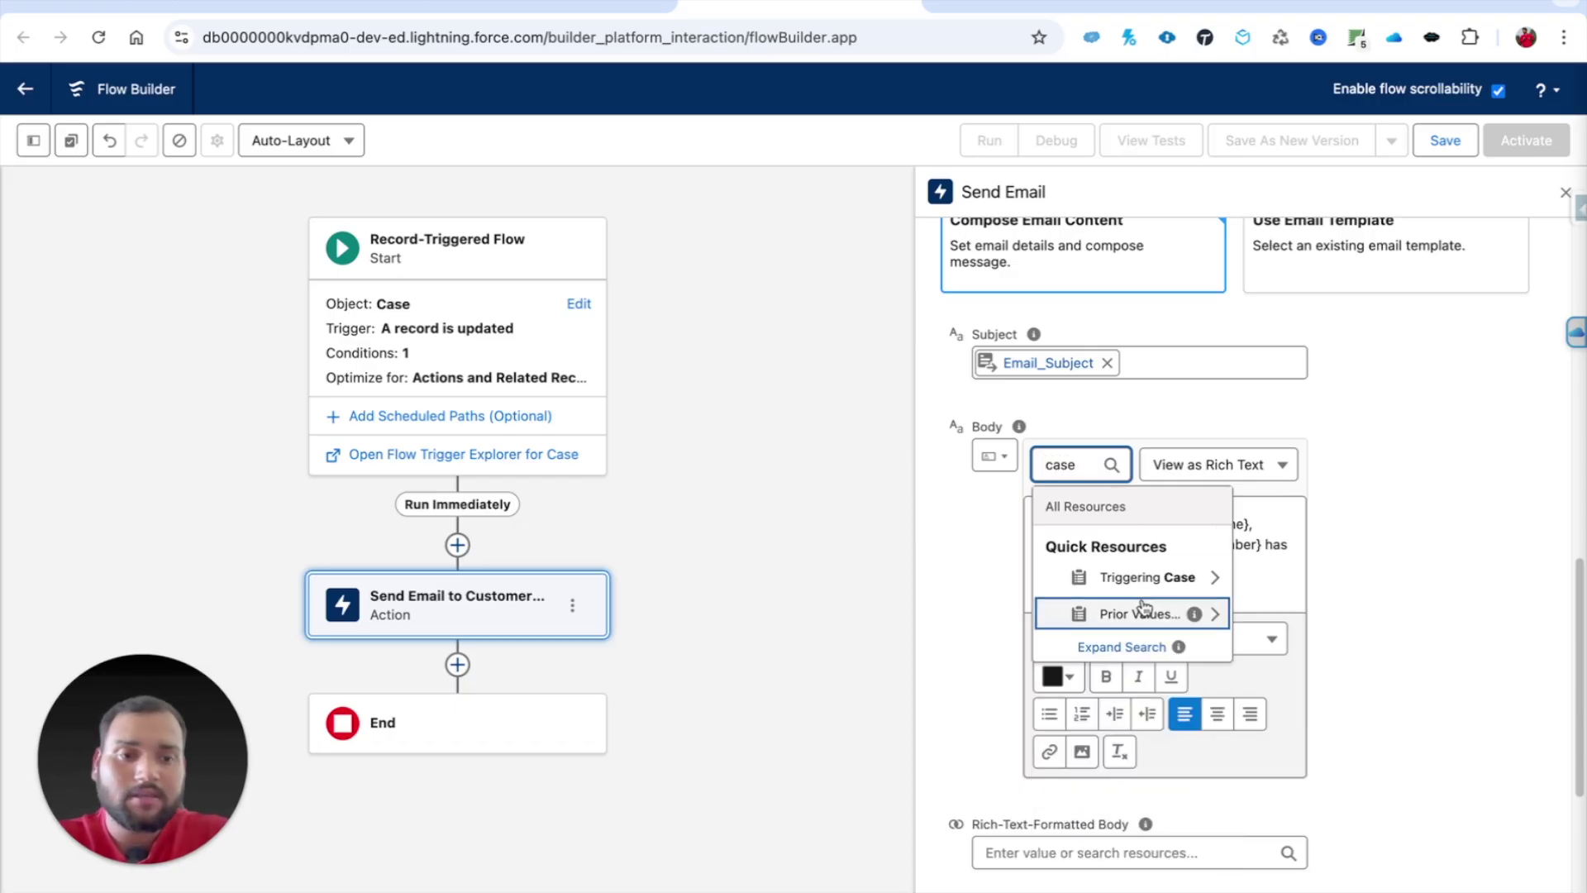
click(1131, 584)
text(created)
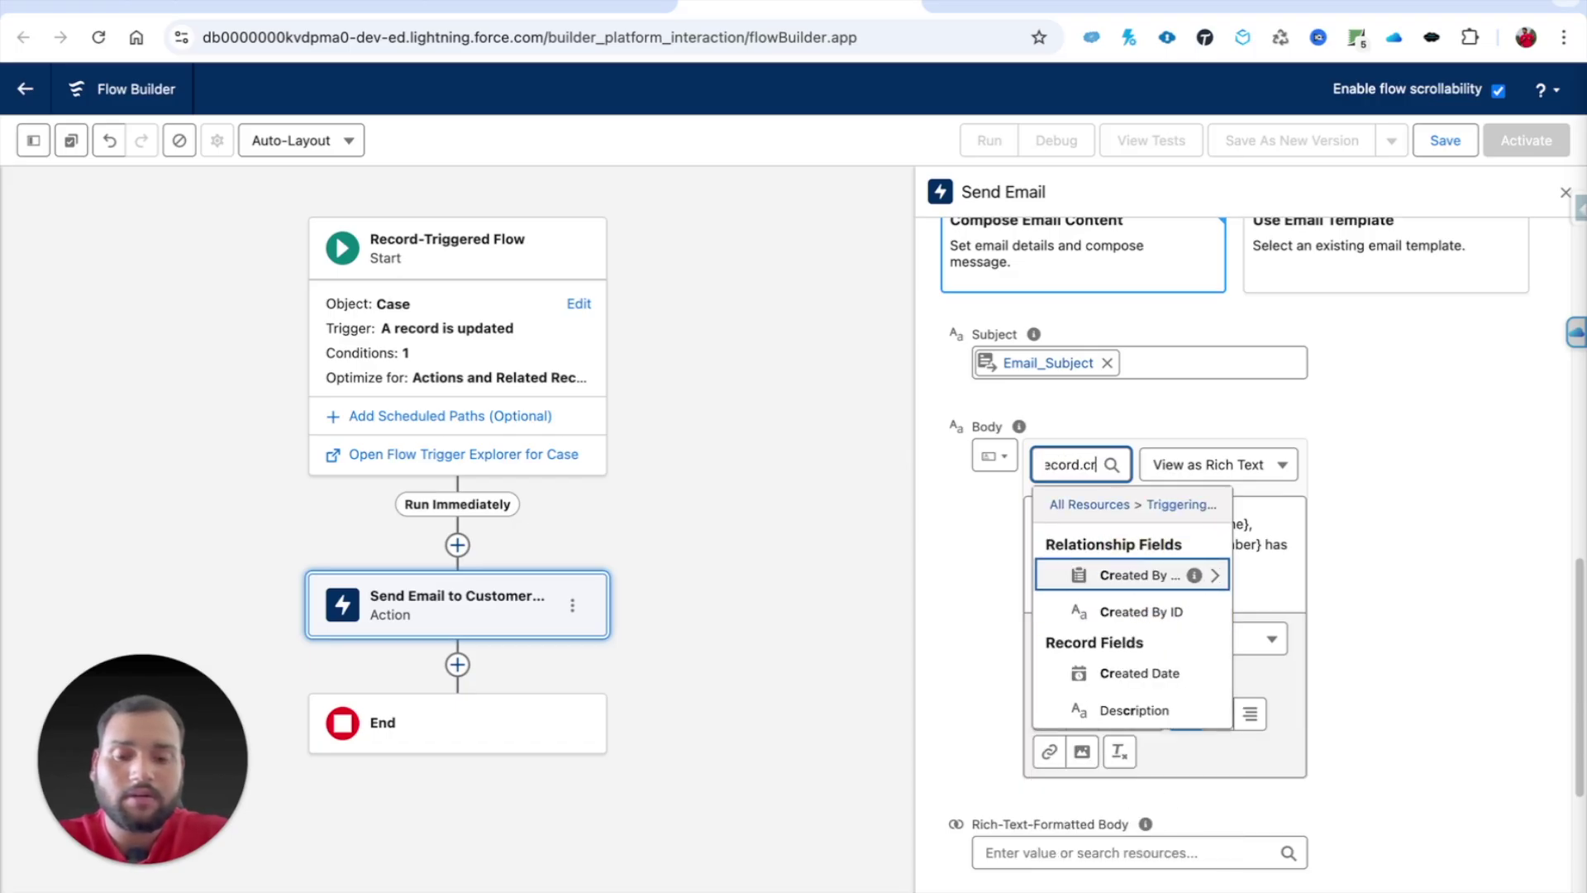
click(1167, 676)
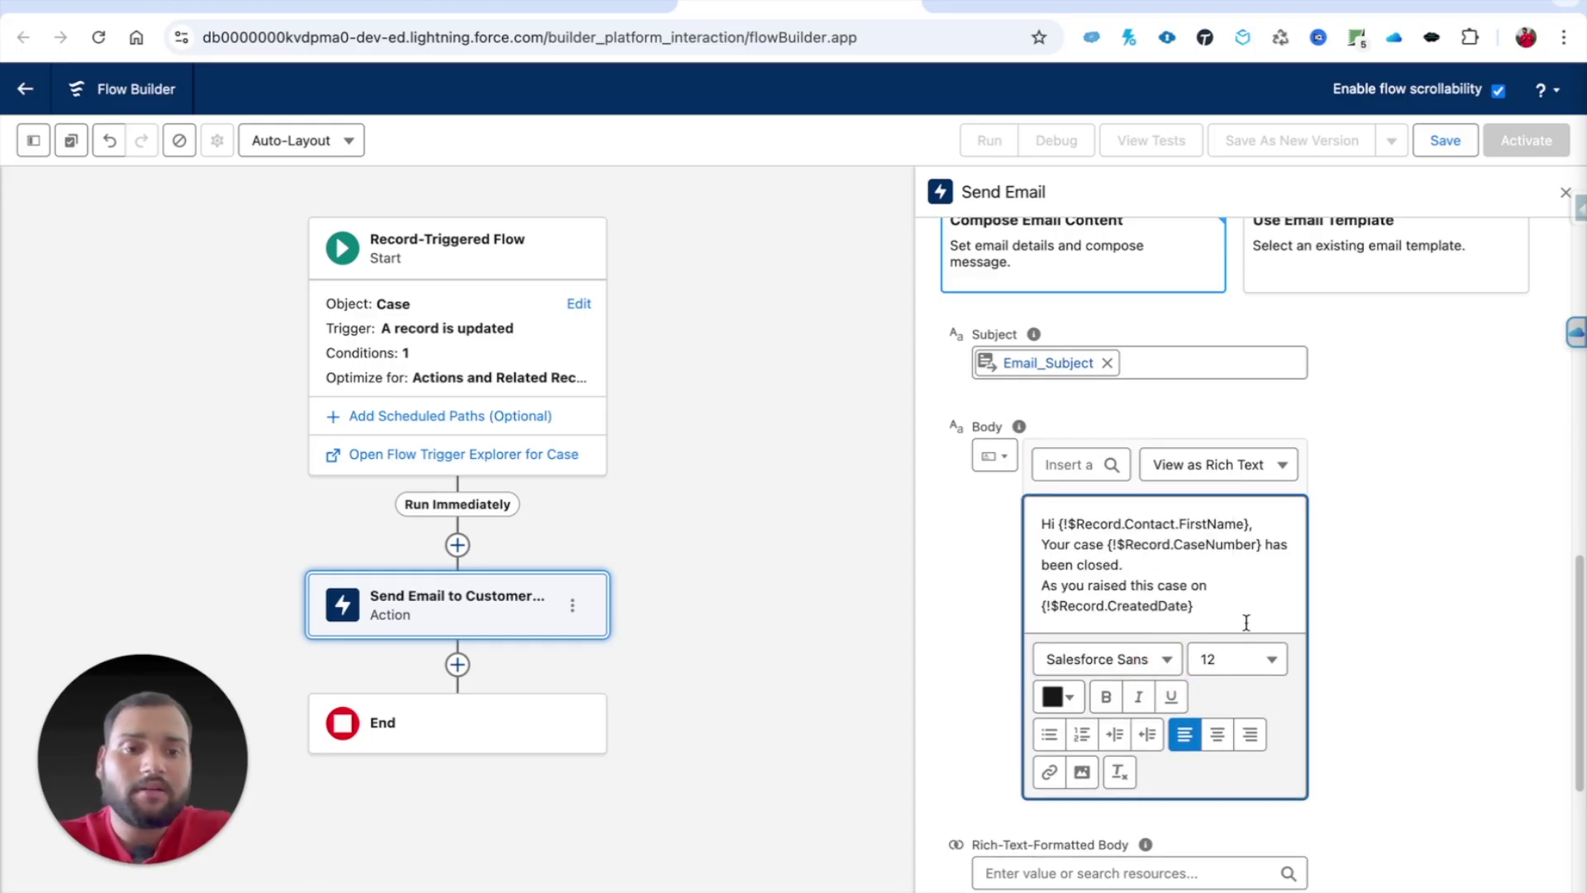
Step: Add the closing line "I hope your query has been resolved, if not simply reply to this email."
key(Return)
text(I hope your query has nbee)
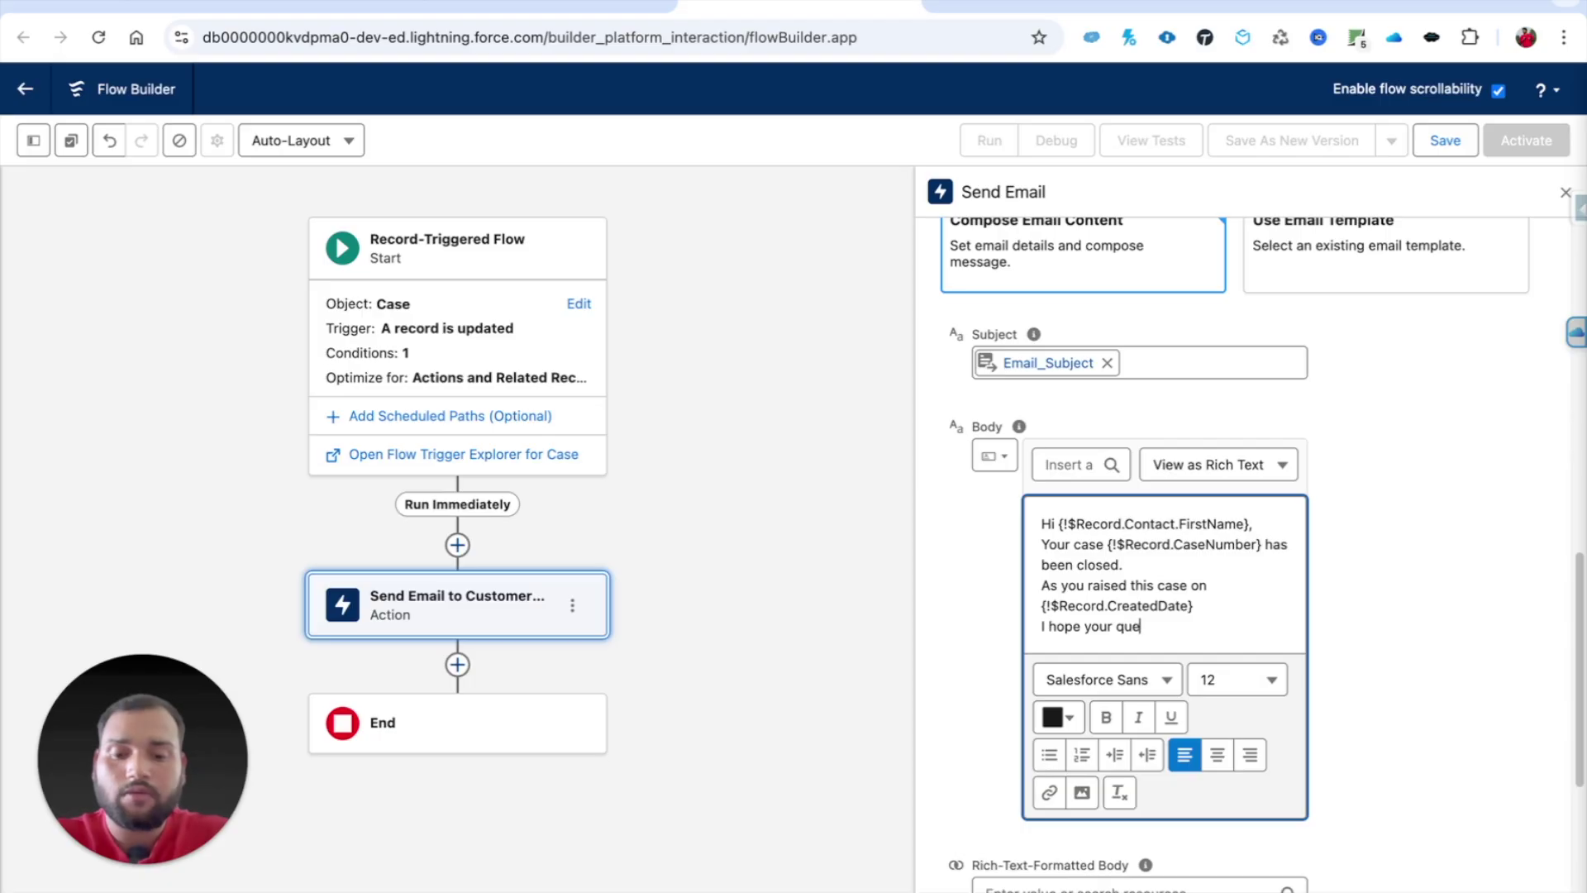
key(BackSpace)
key(BackSpace)
key(BackSpace)
key(BackSpace)
text(been resolved)
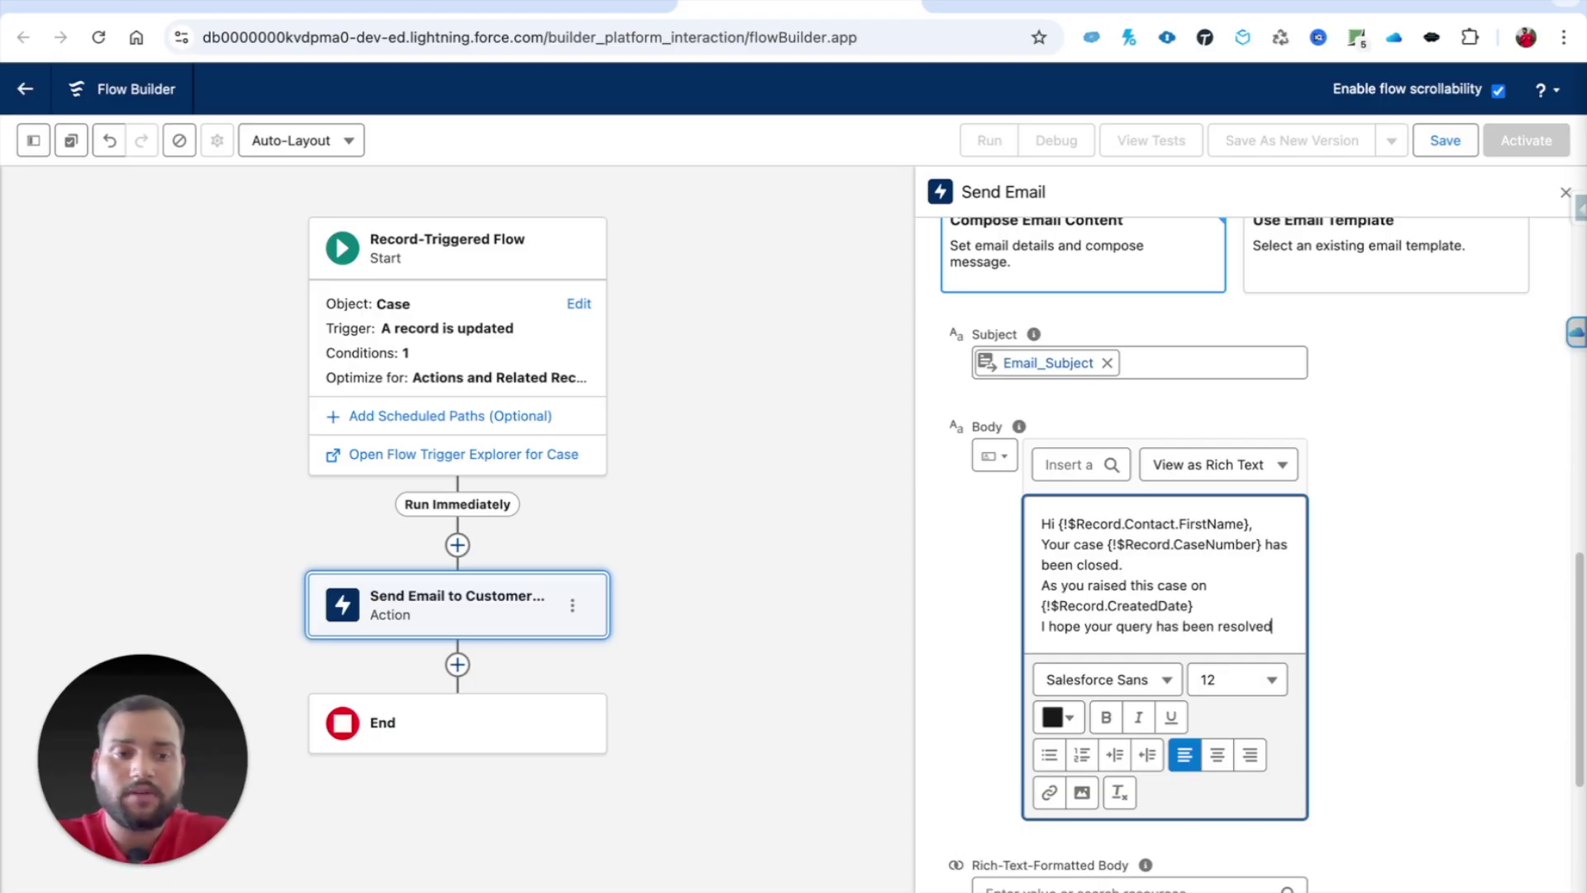
text(, if not simply reply to thei)
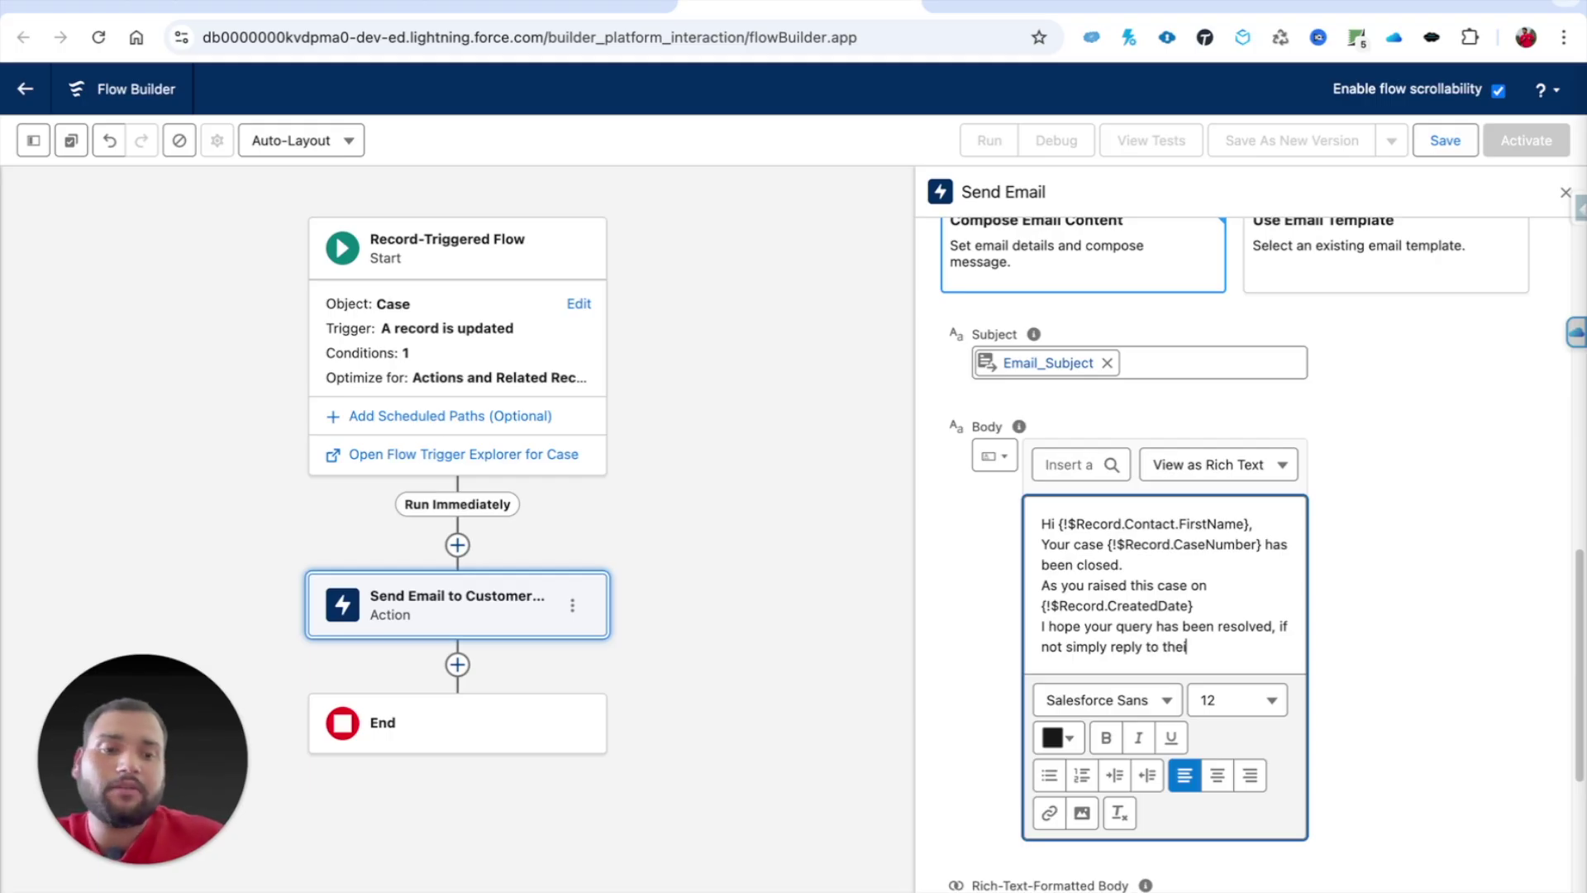
key(BackSpace)
text(is emai)
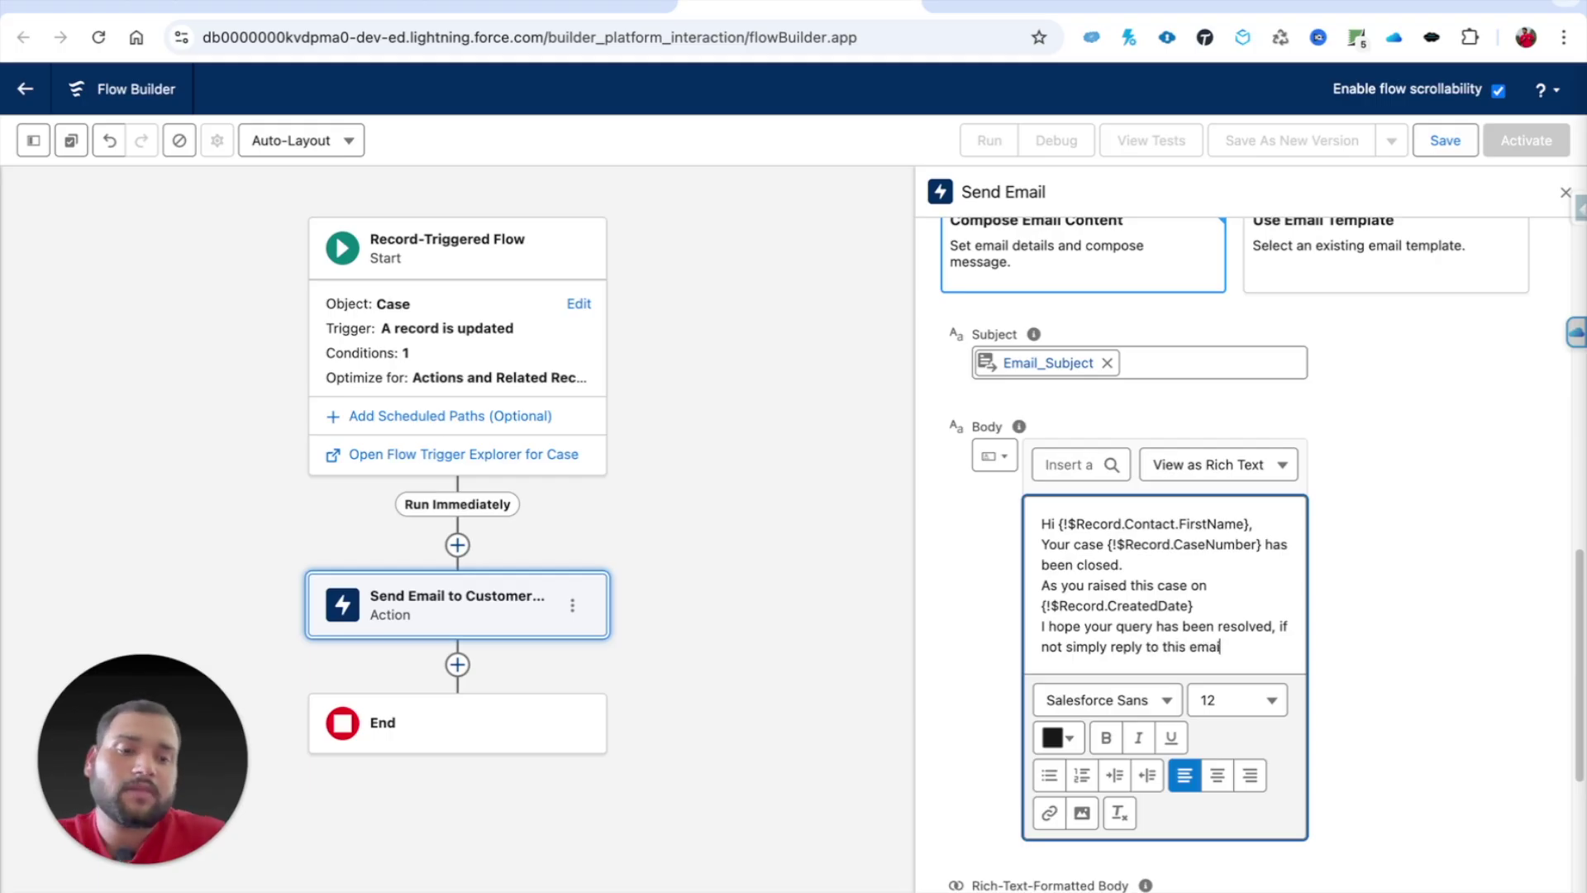
text(l.)
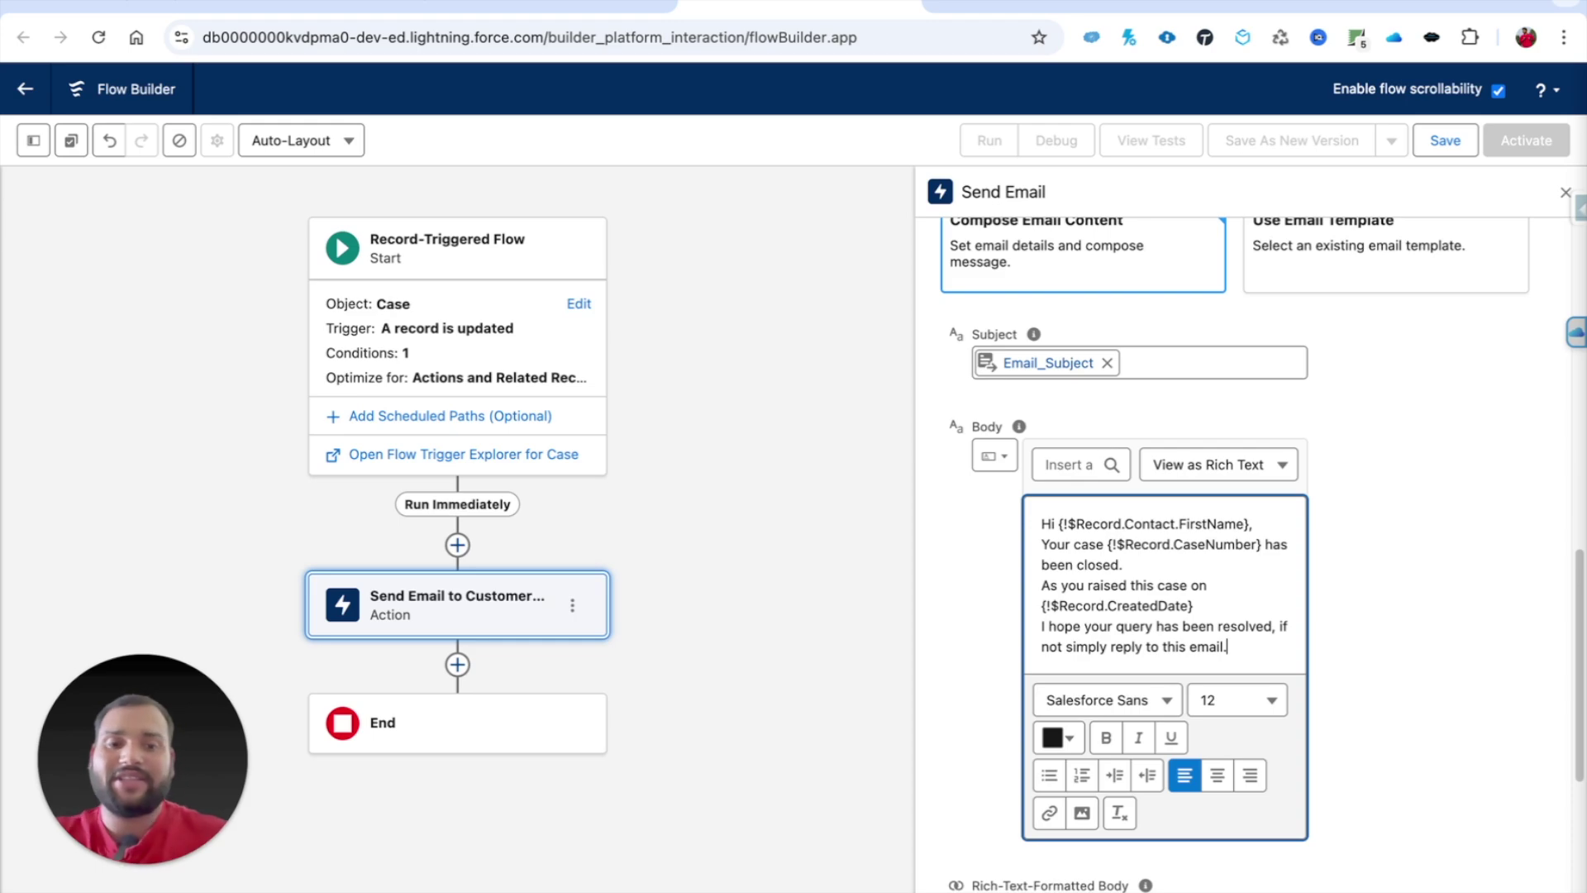
Step: Set Rich-Text-Formatted Body to {!$GlobalConstant.True}
click(971, 651)
scroll(1158, 559, down, 2)
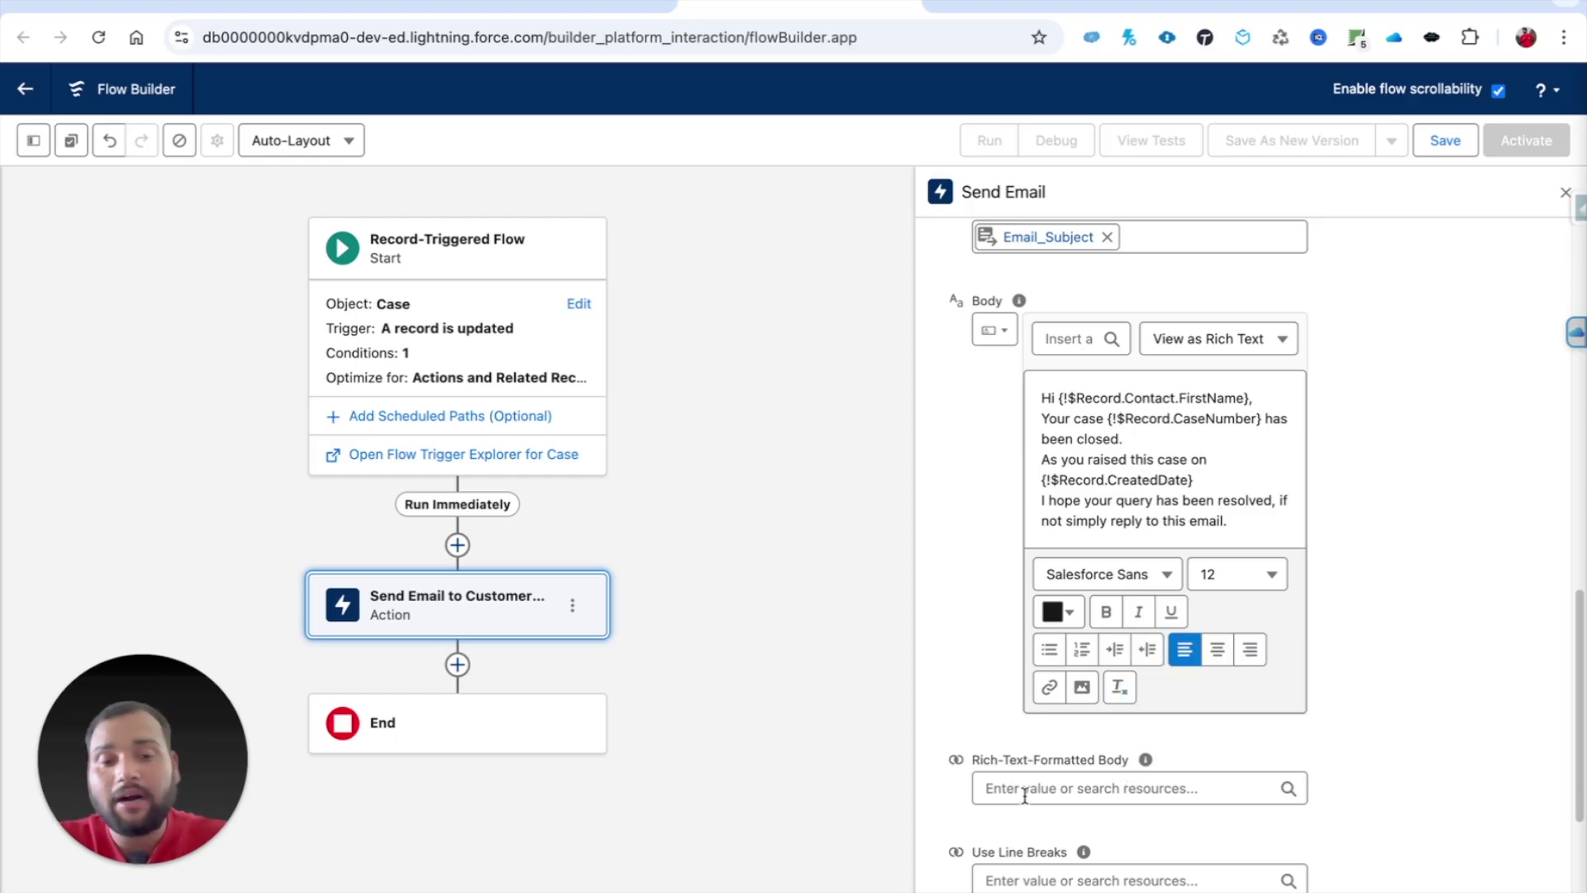
click(1026, 793)
text(true)
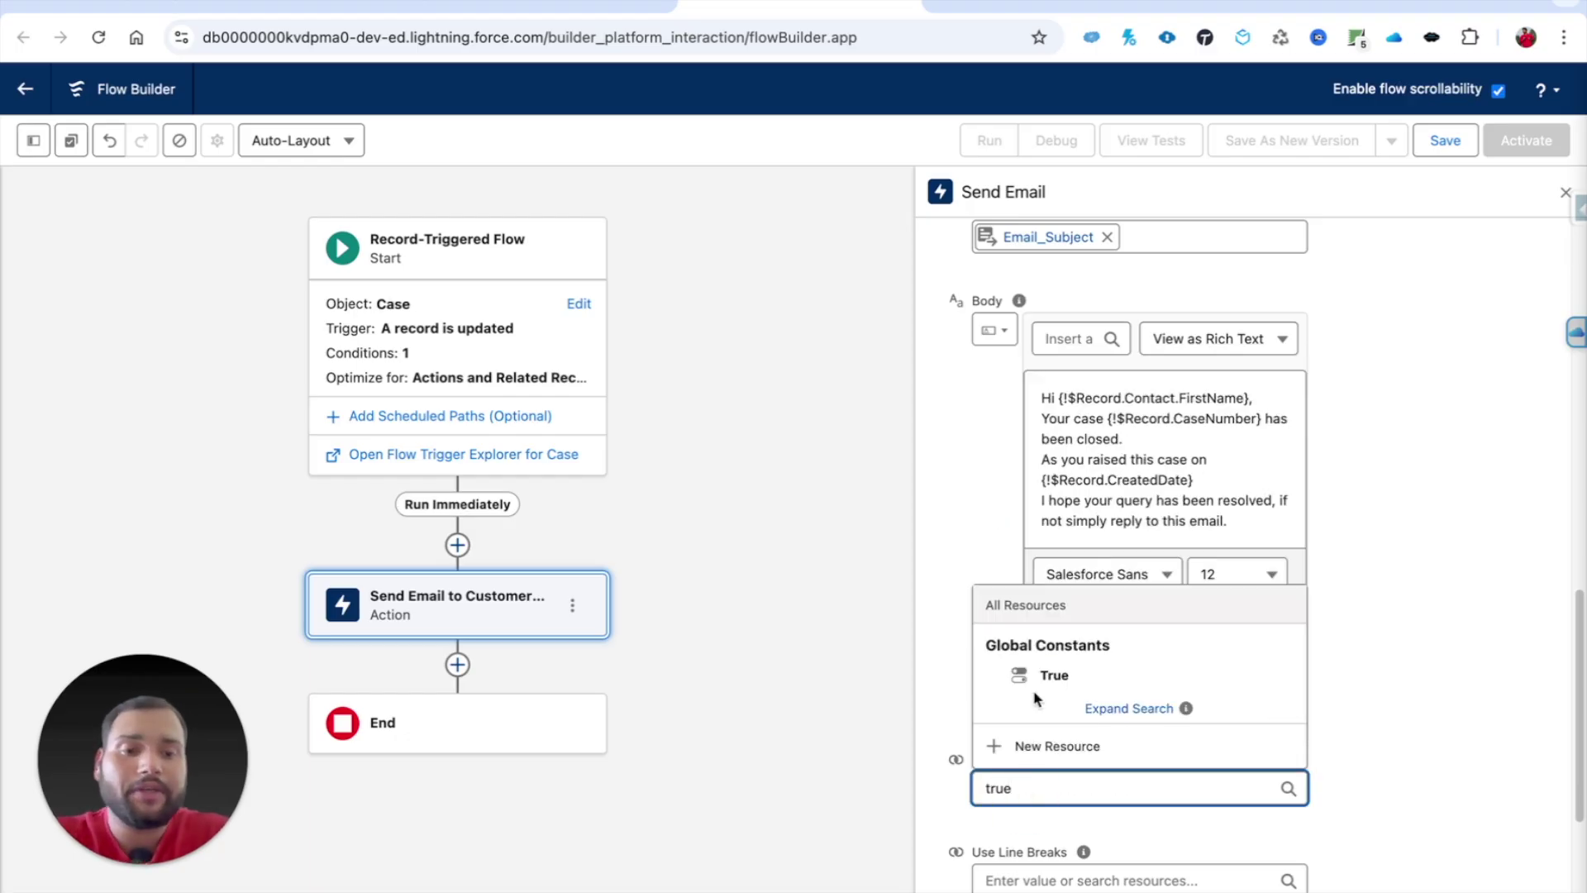
click(1043, 676)
scroll(959, 711, down, 2)
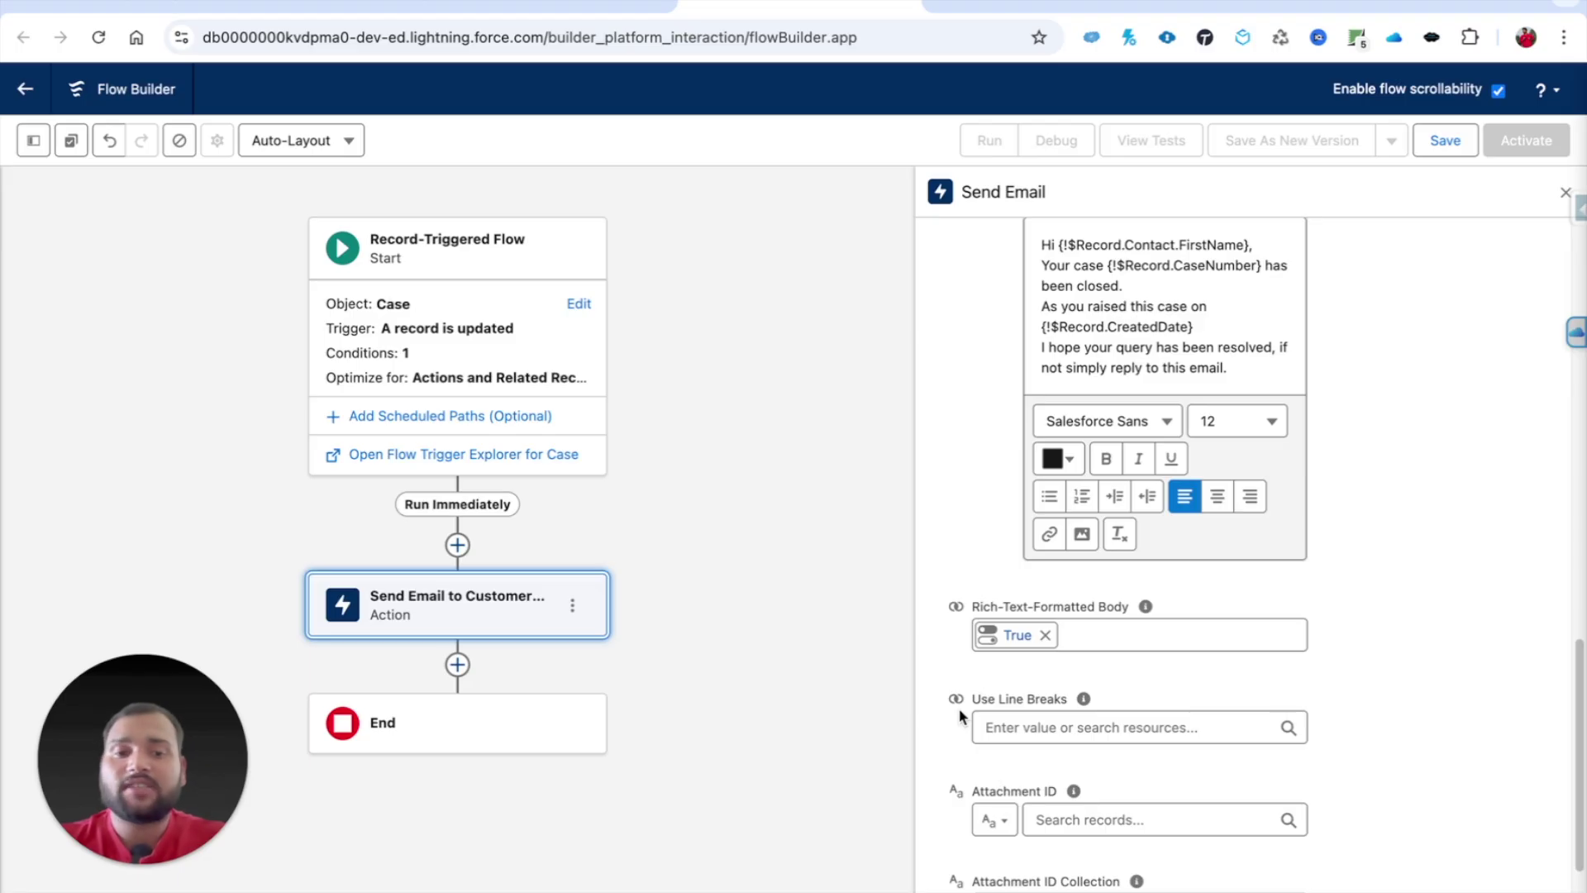
Step: Set Use Line Breaks to {!$GlobalConstant.True}
mouse_move(1084, 701)
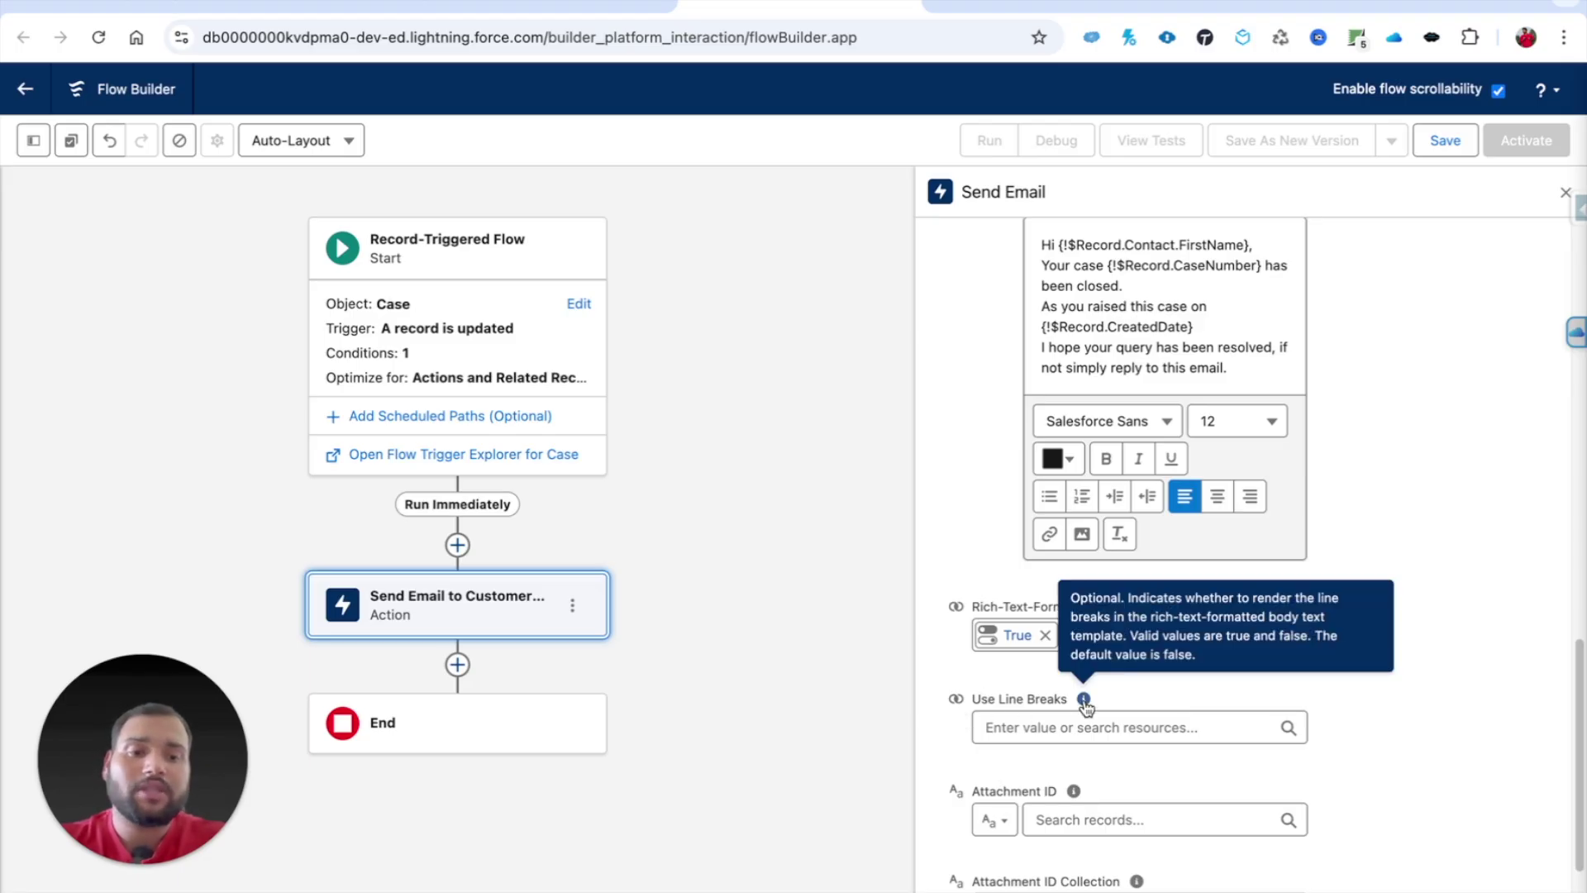
click(1058, 730)
text(true)
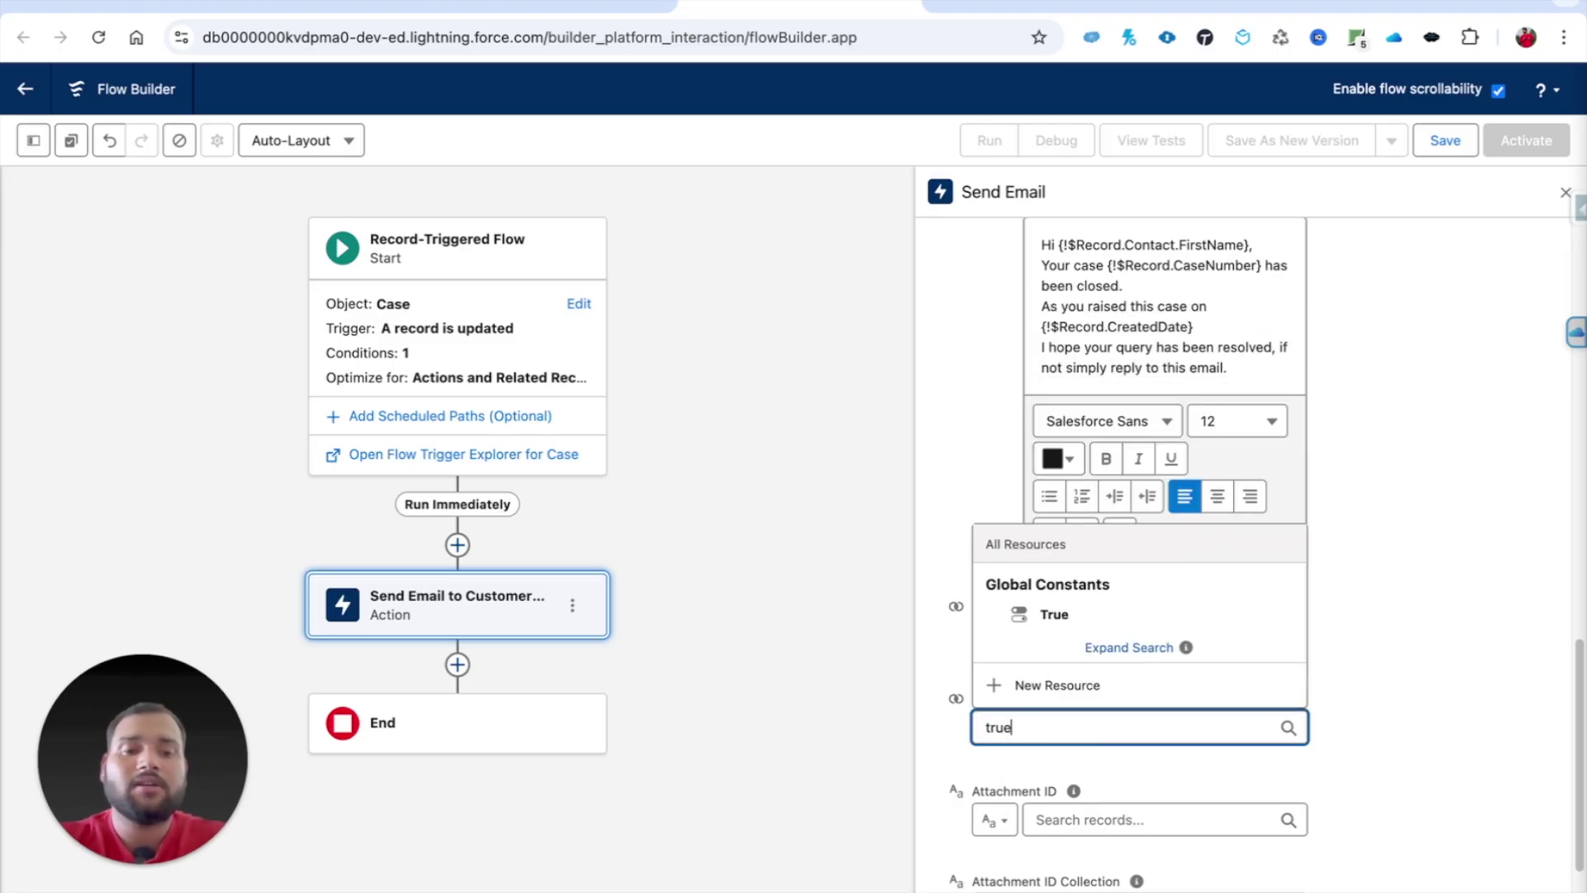
click(1054, 614)
scroll(1131, 699, down, 3)
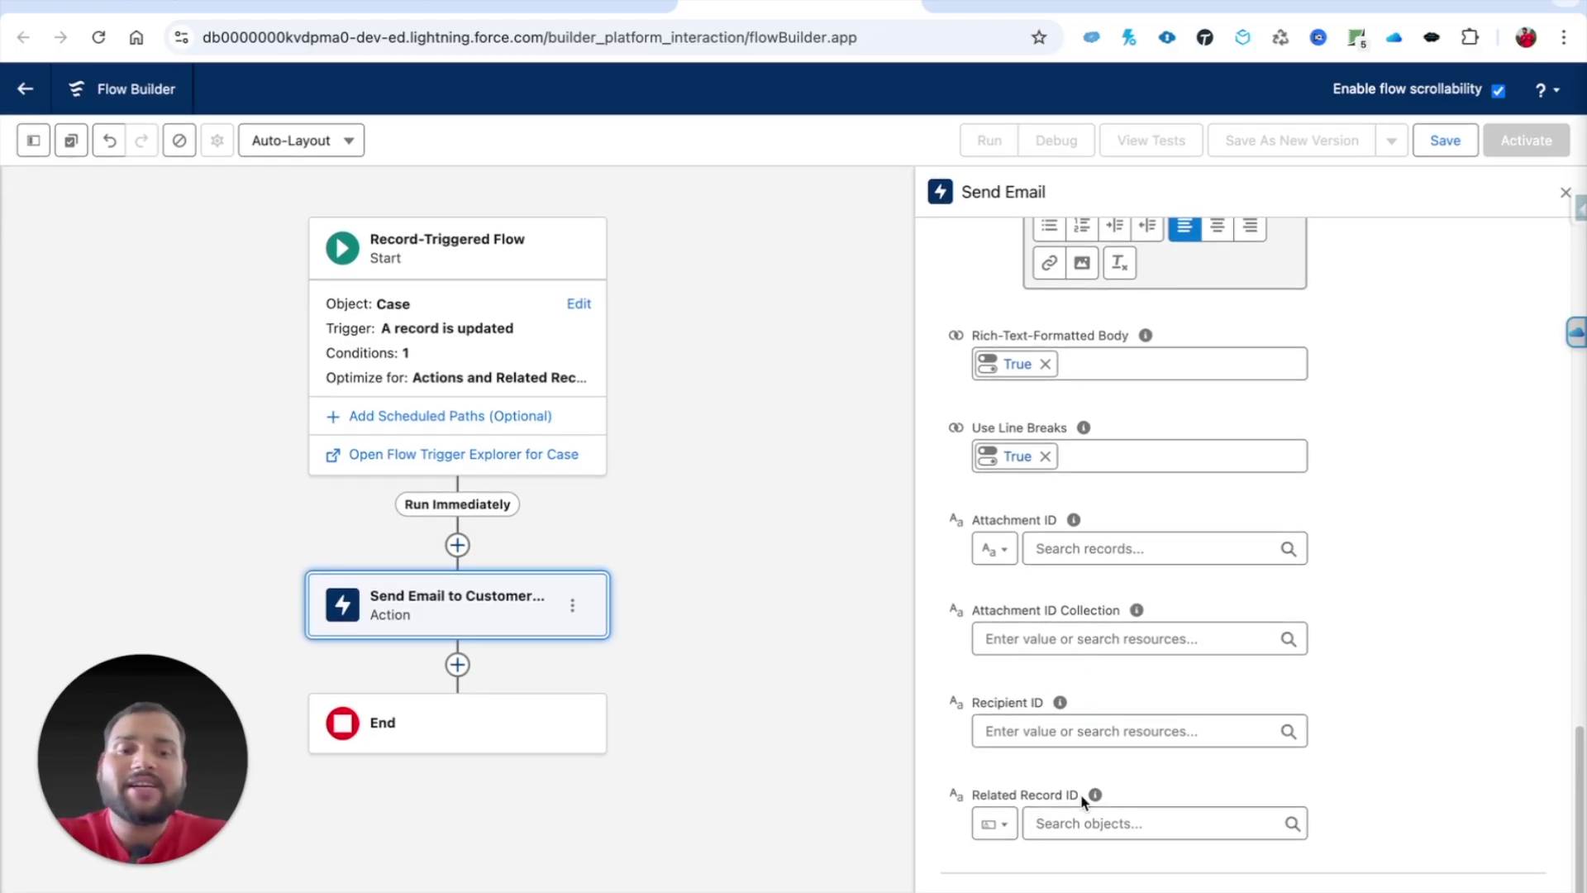
mouse_move(1061, 704)
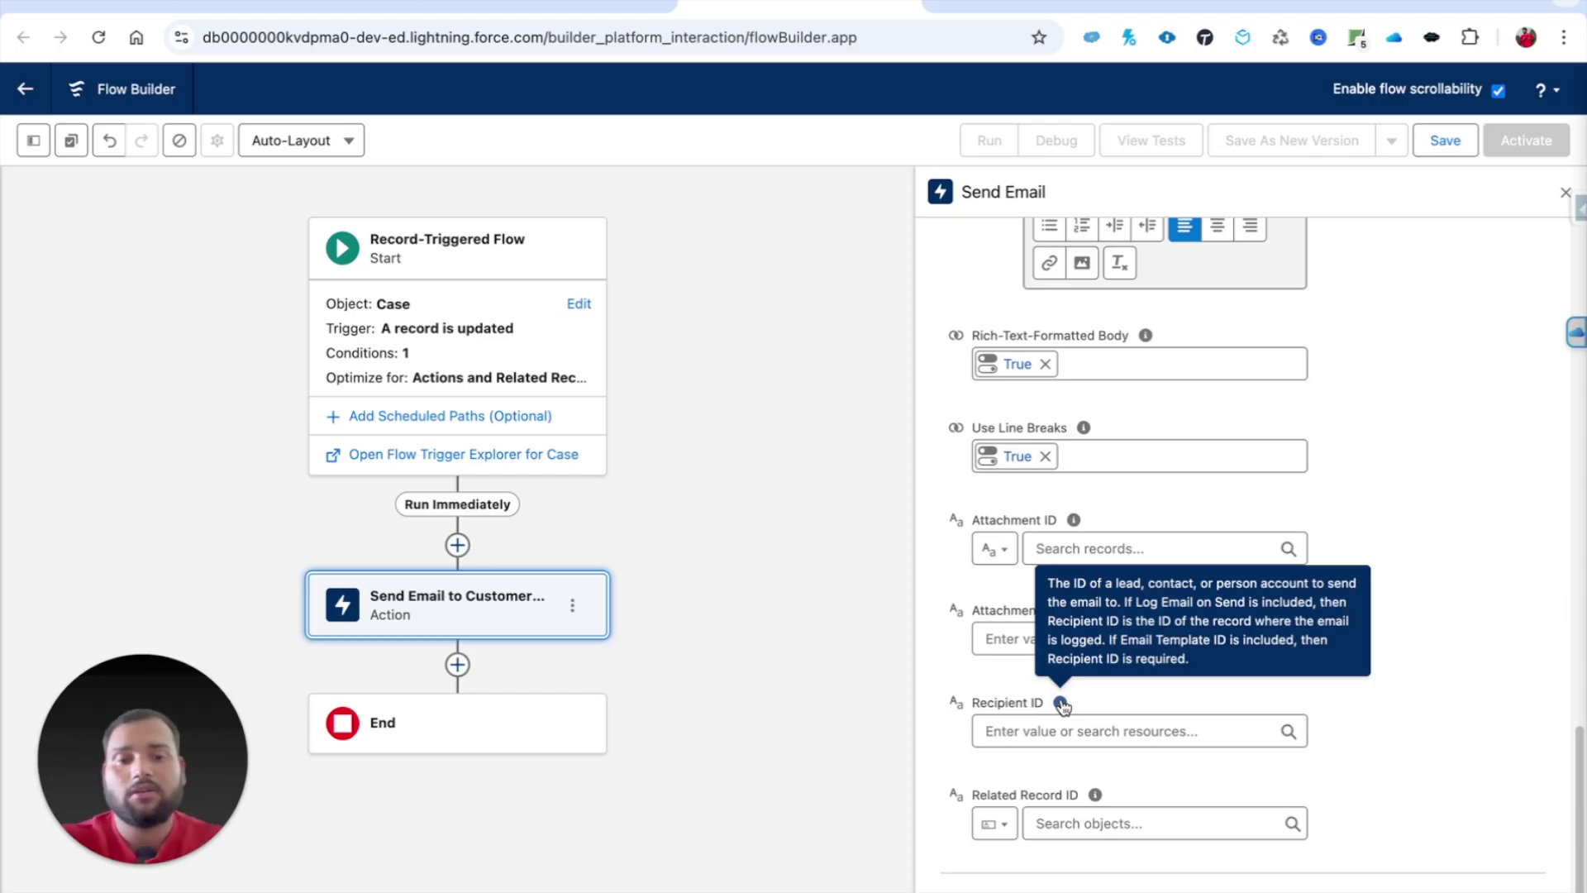
scroll(1357, 471, up, 2)
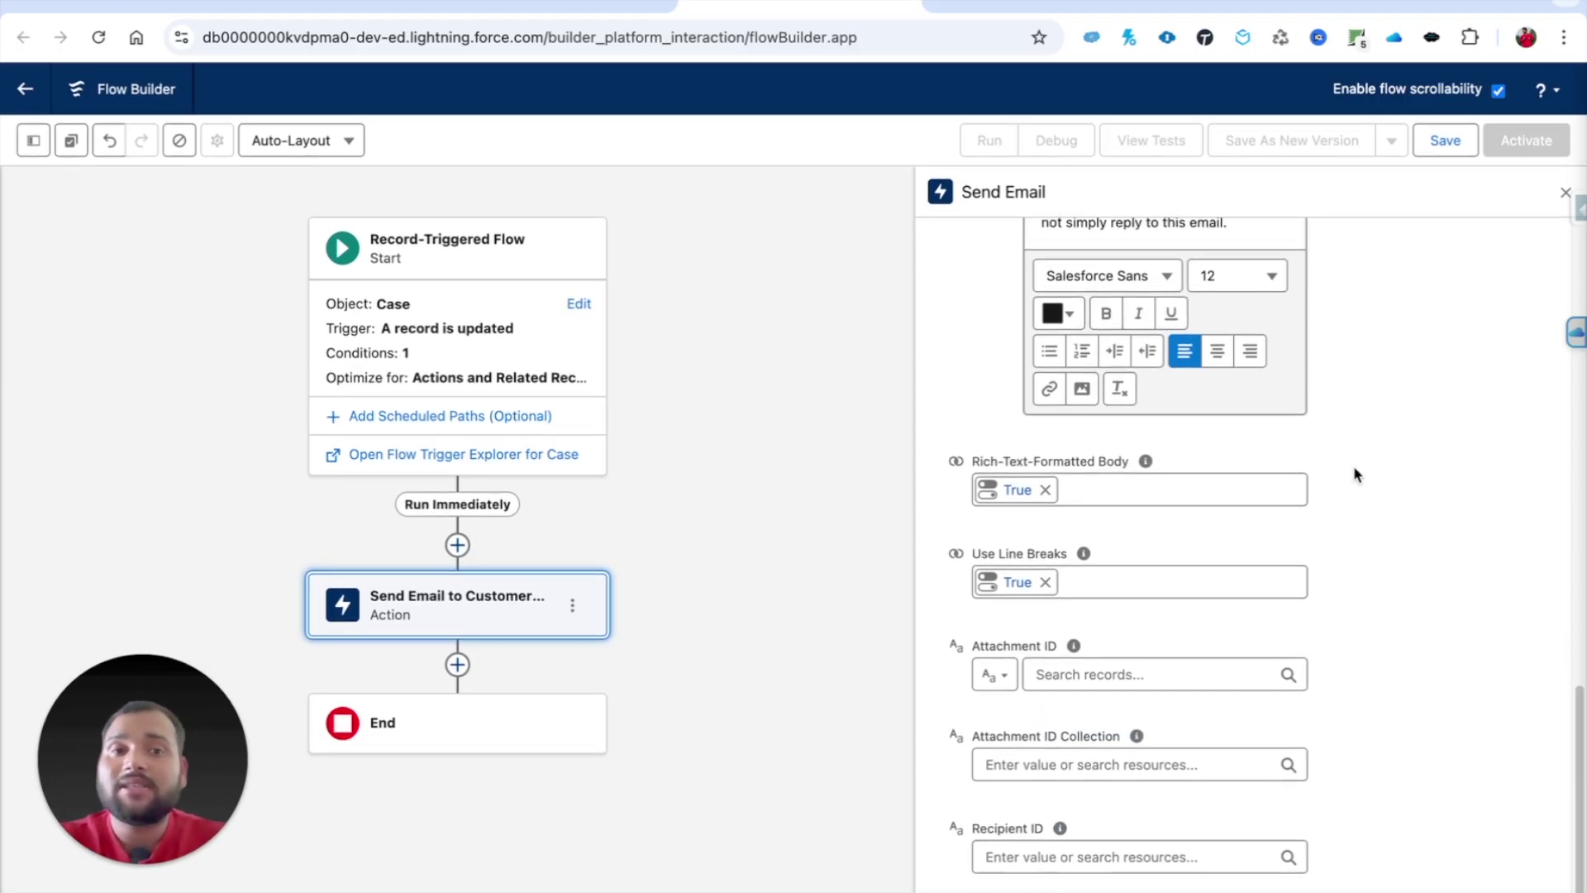
scroll(1354, 472, up, 3)
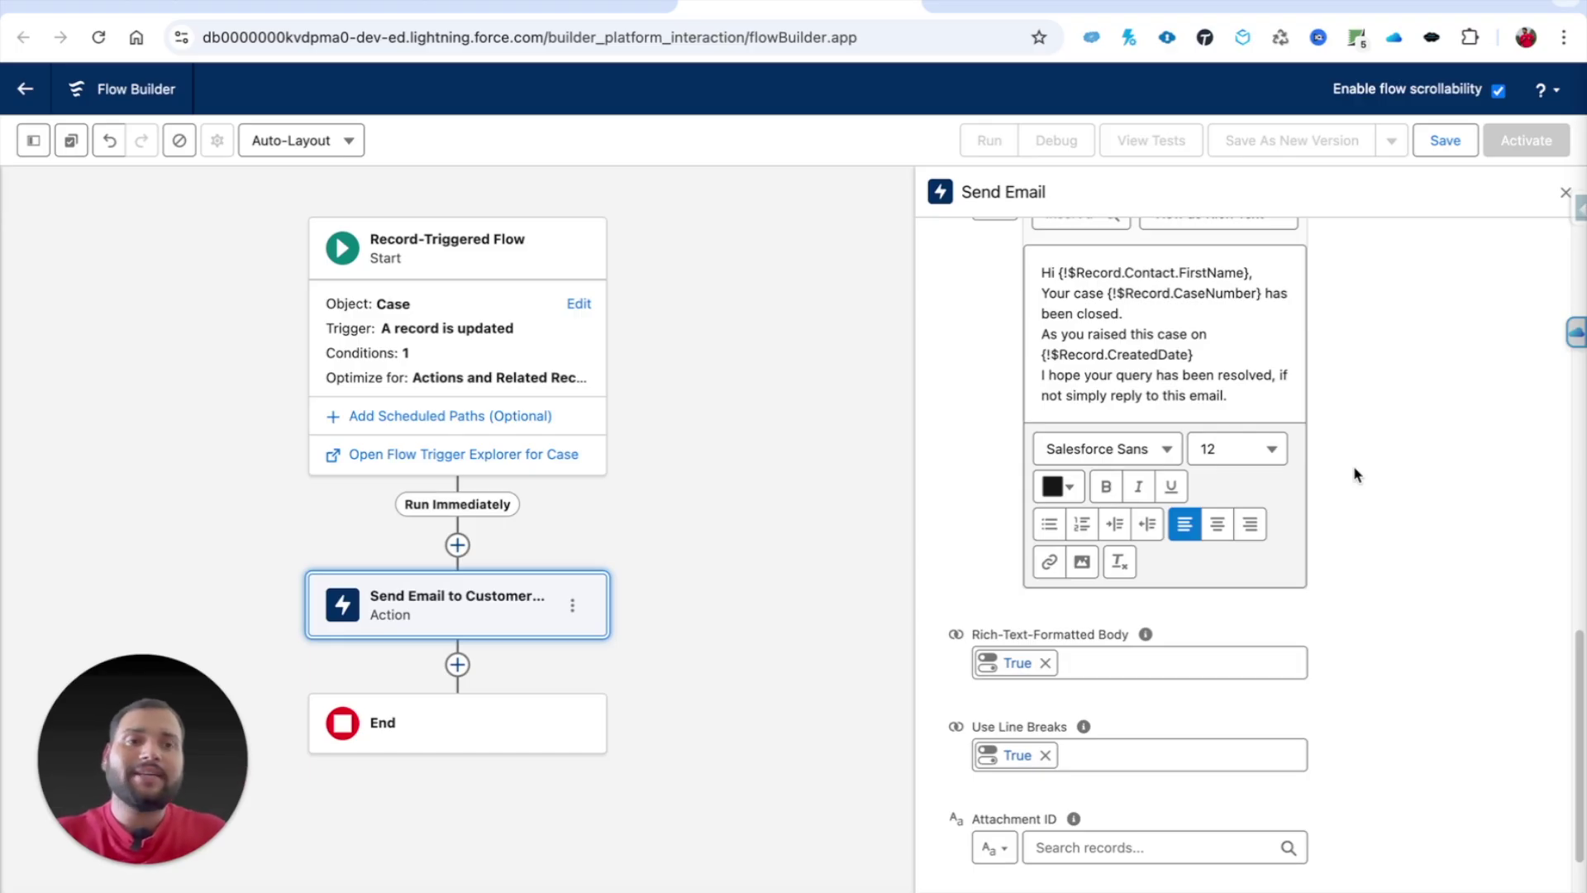
Step: Save the flow labelled 'Send Email to Customer POC' with its generated API name, then activate it
click(1448, 142)
click(620, 447)
text(Send)
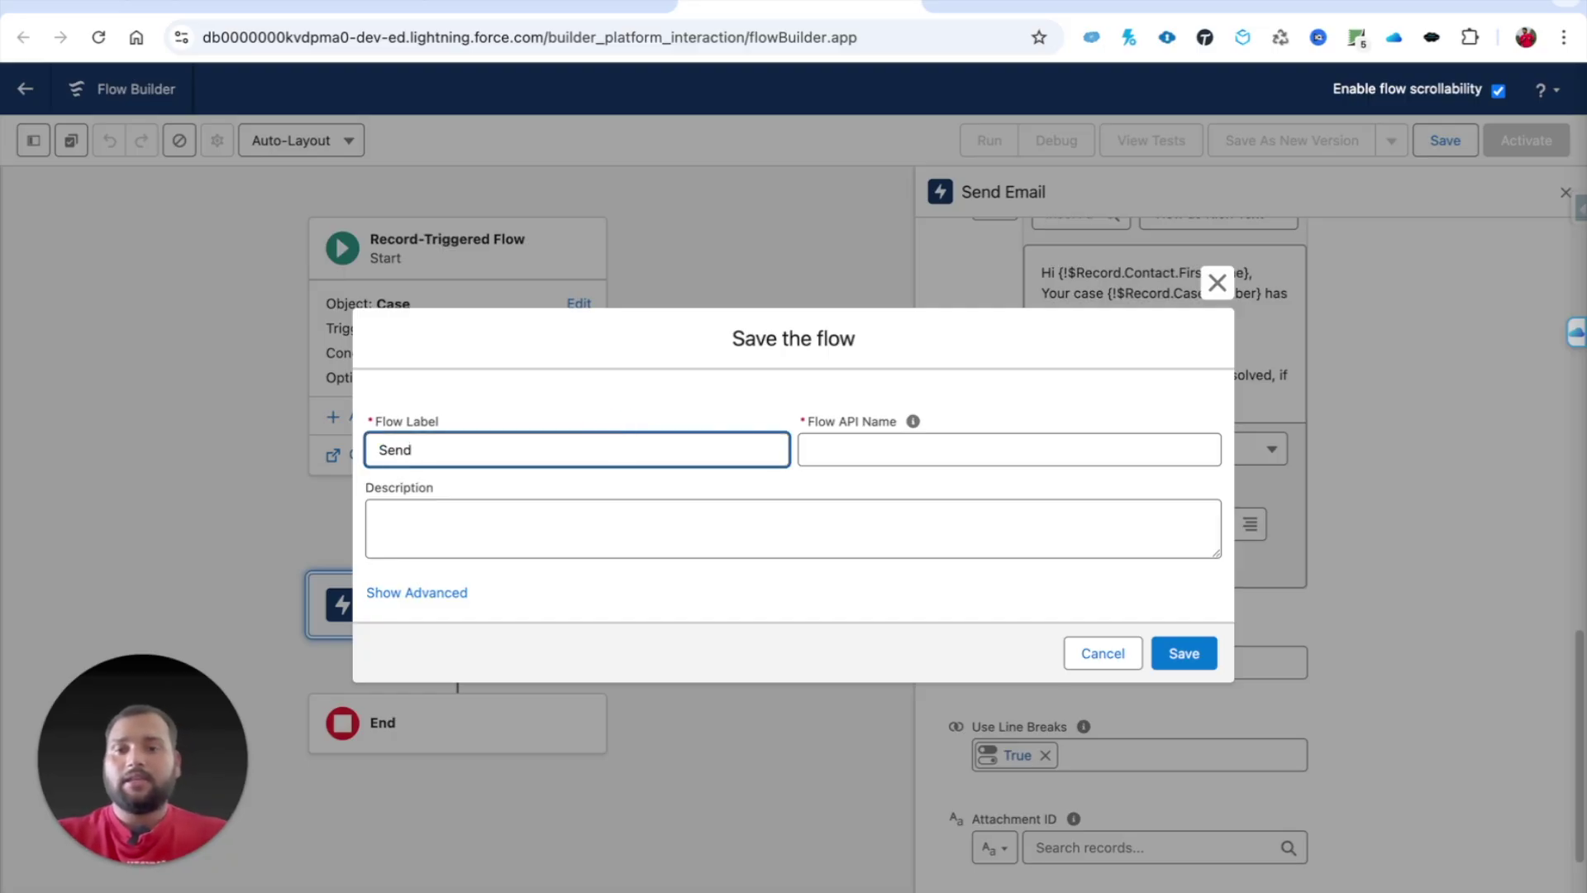
text( email to )
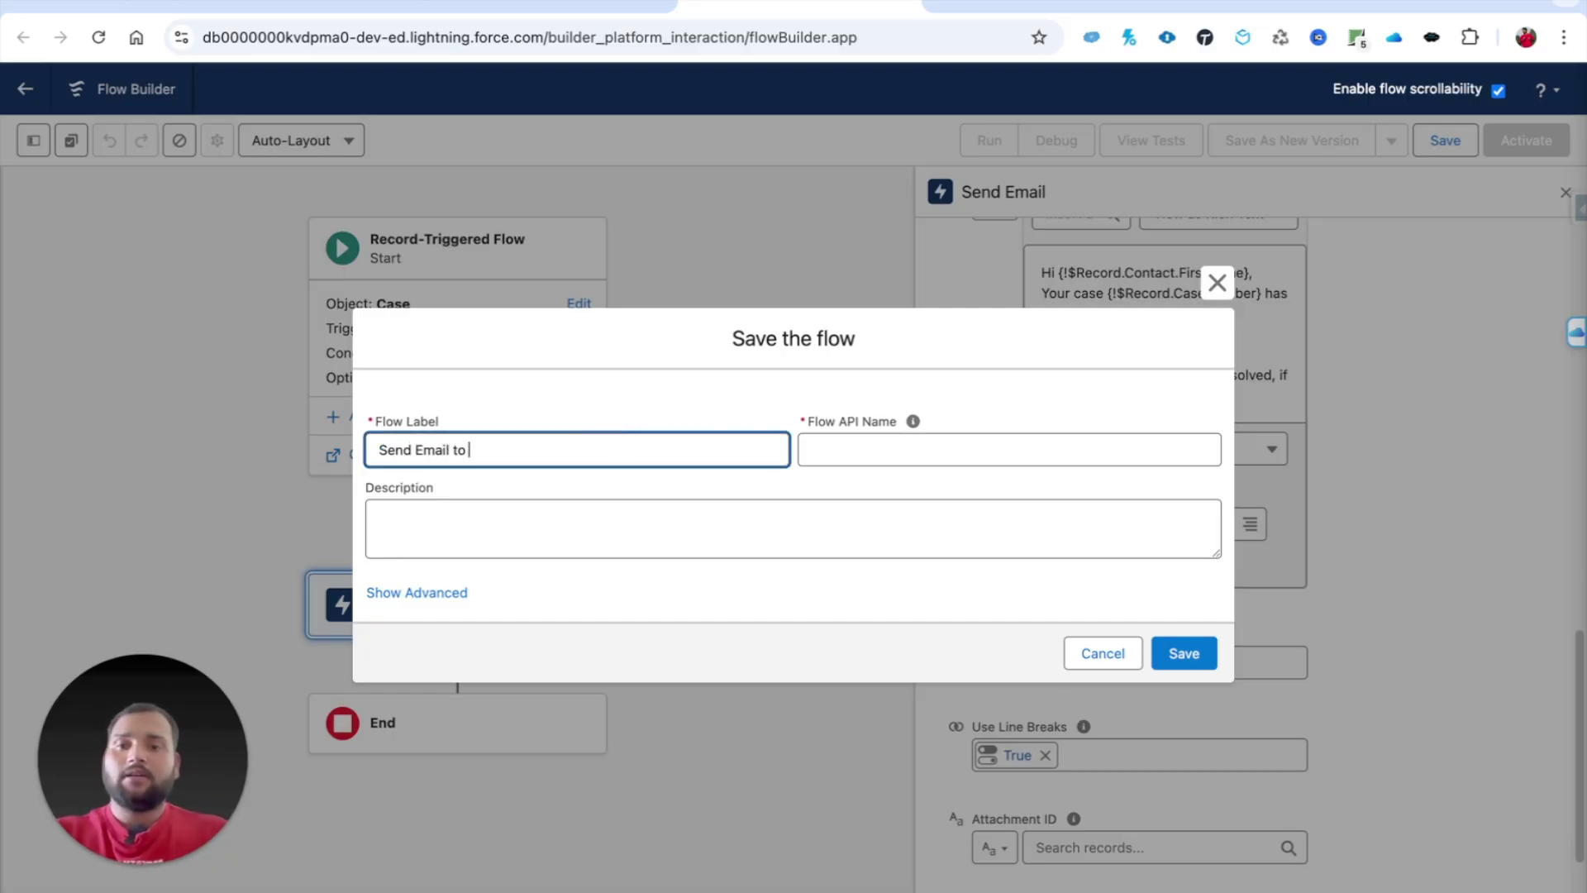
text(Customer Poiunt)
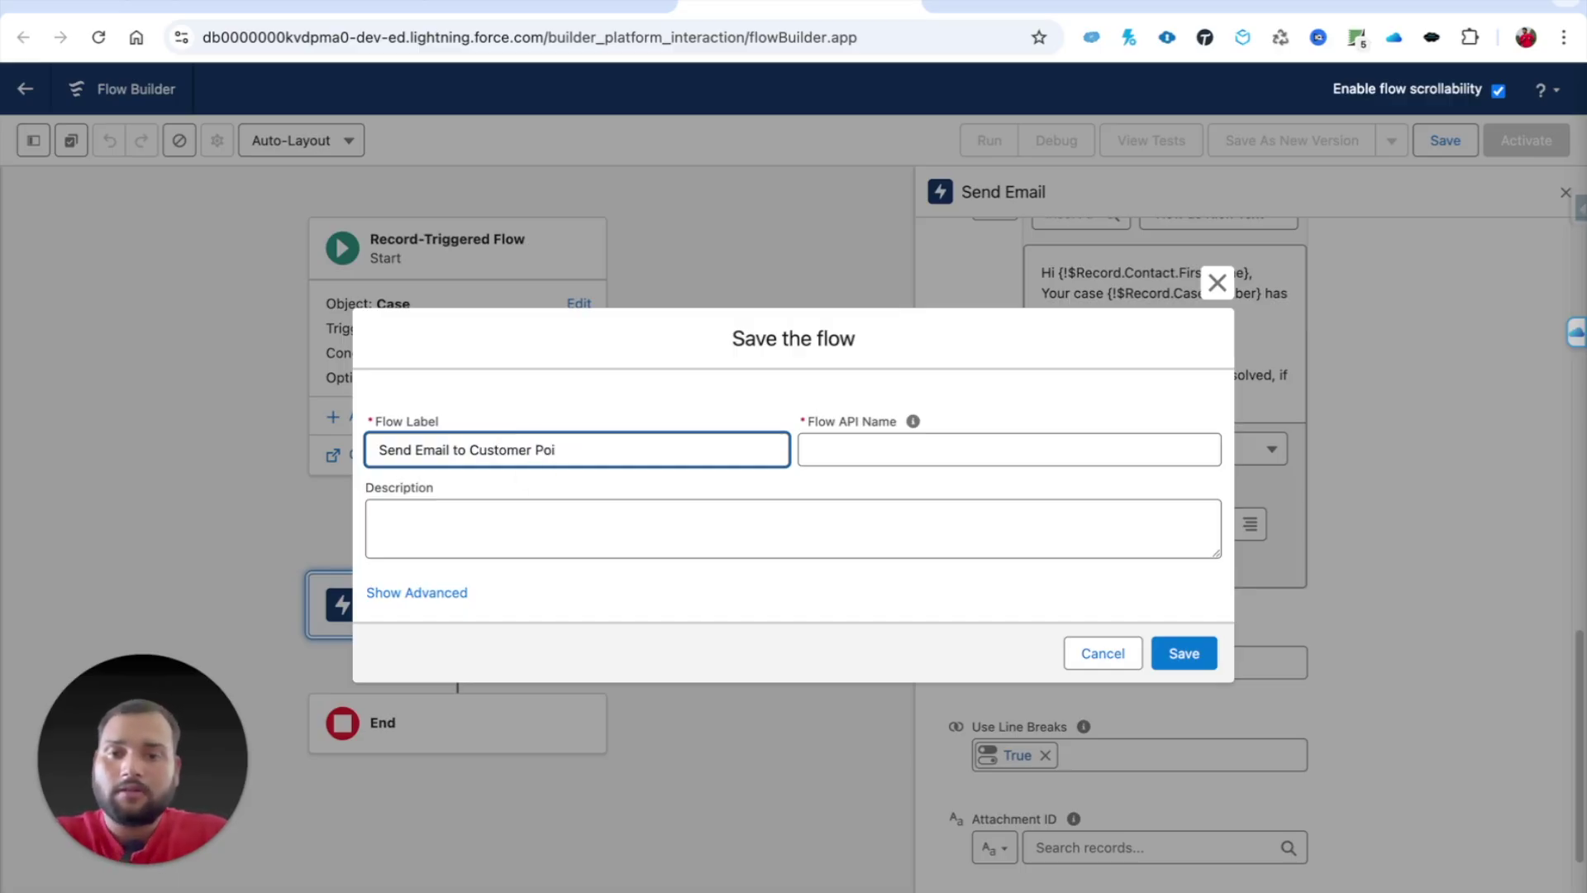
click(892, 449)
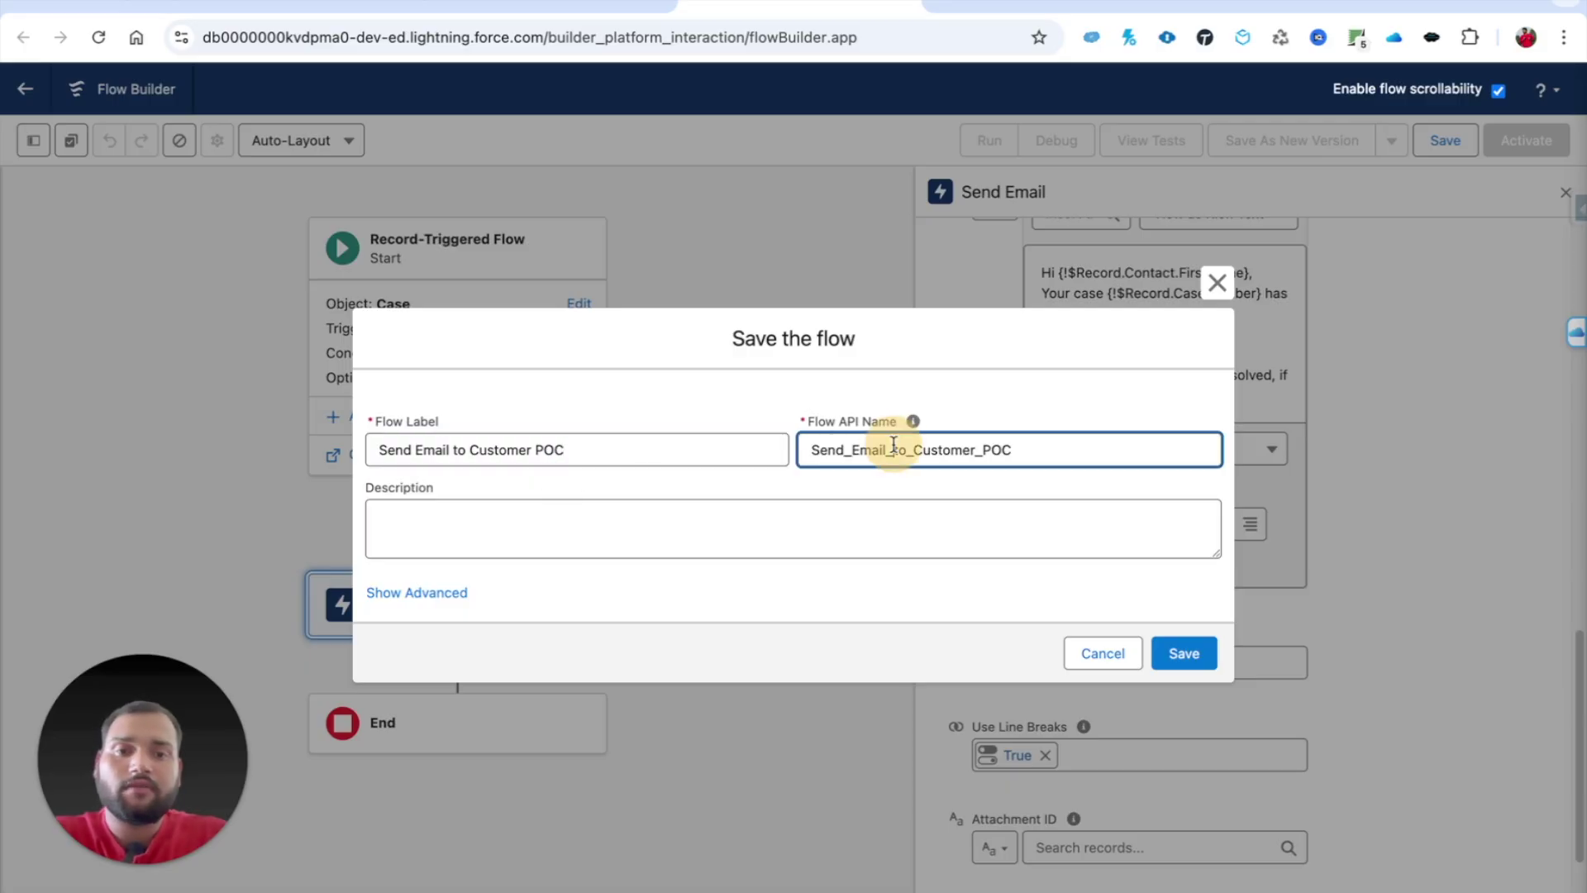
click(607, 520)
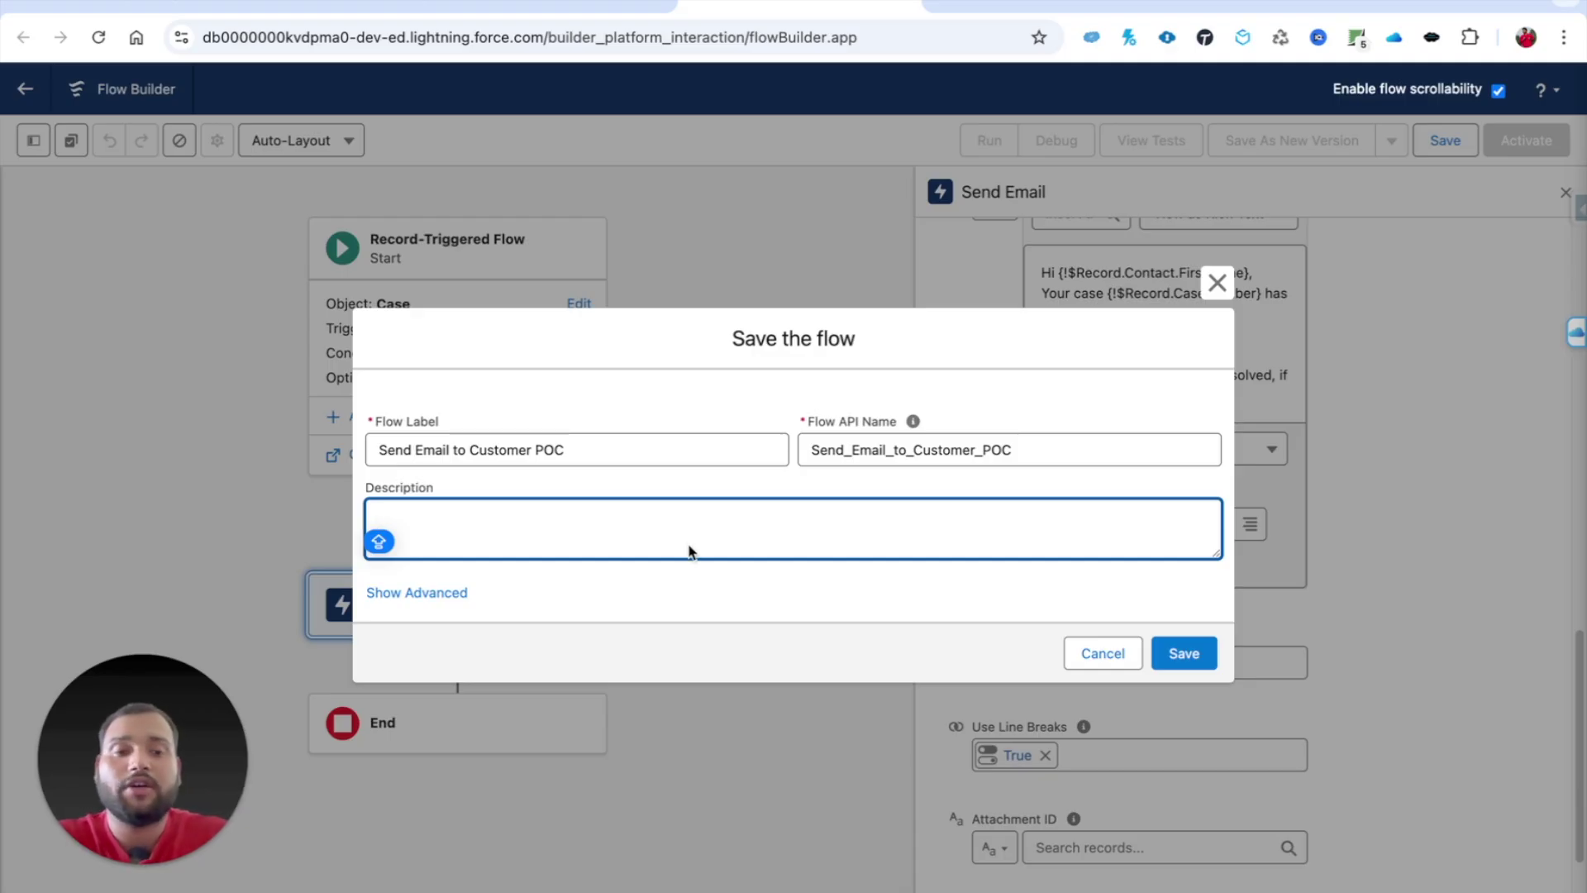
click(1192, 658)
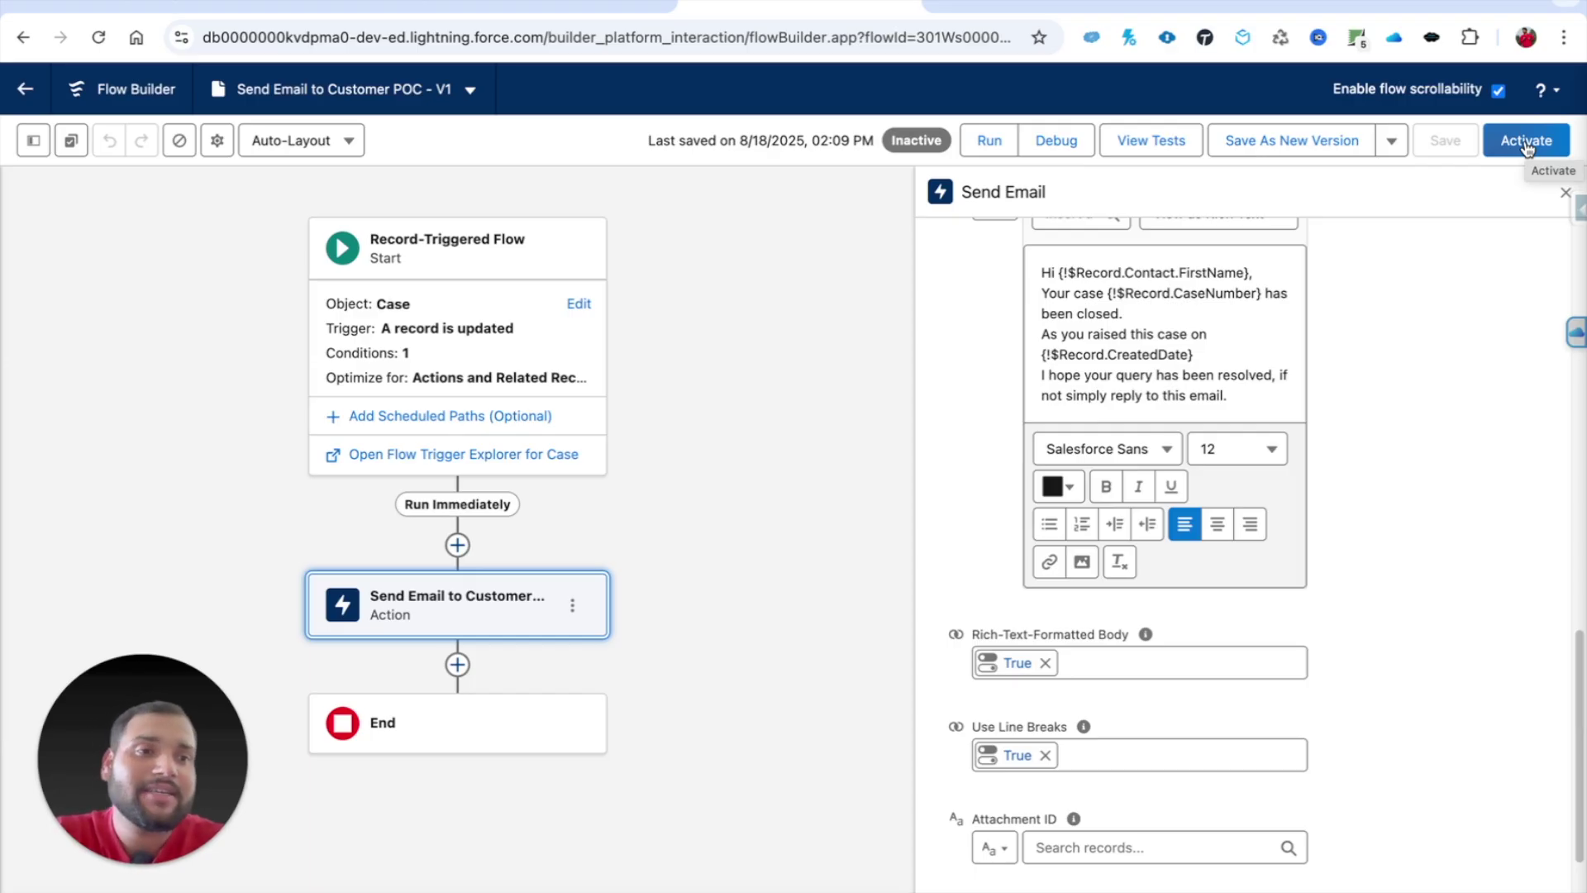
click(1526, 142)
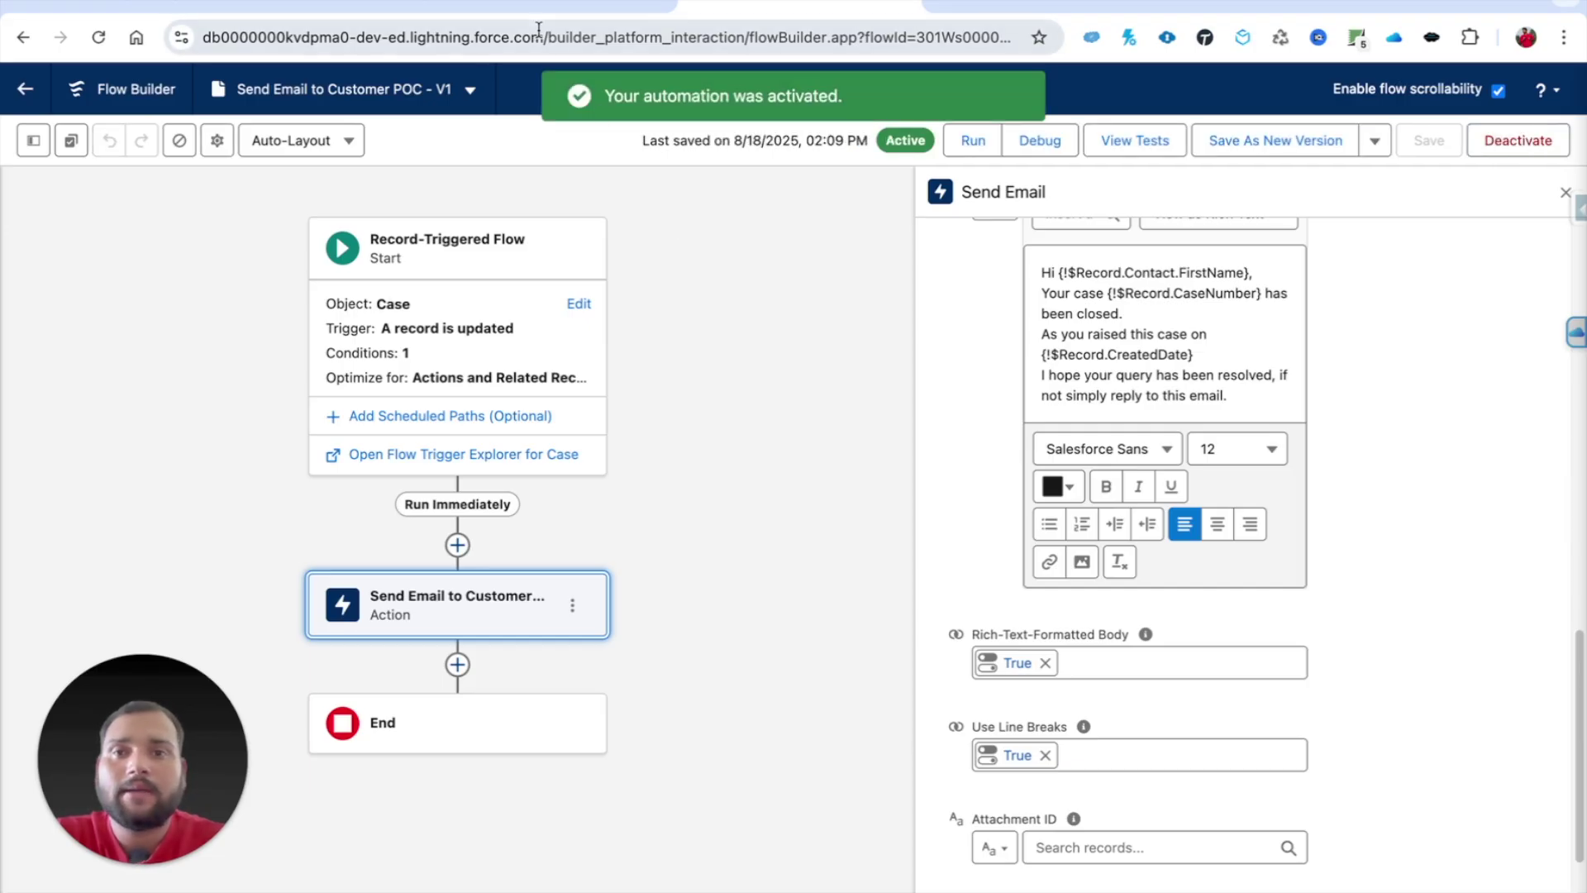
key(ctrl+shift+Tab)
Step: Open case 00001075 from the Cases list and show its full details
click(298, 10)
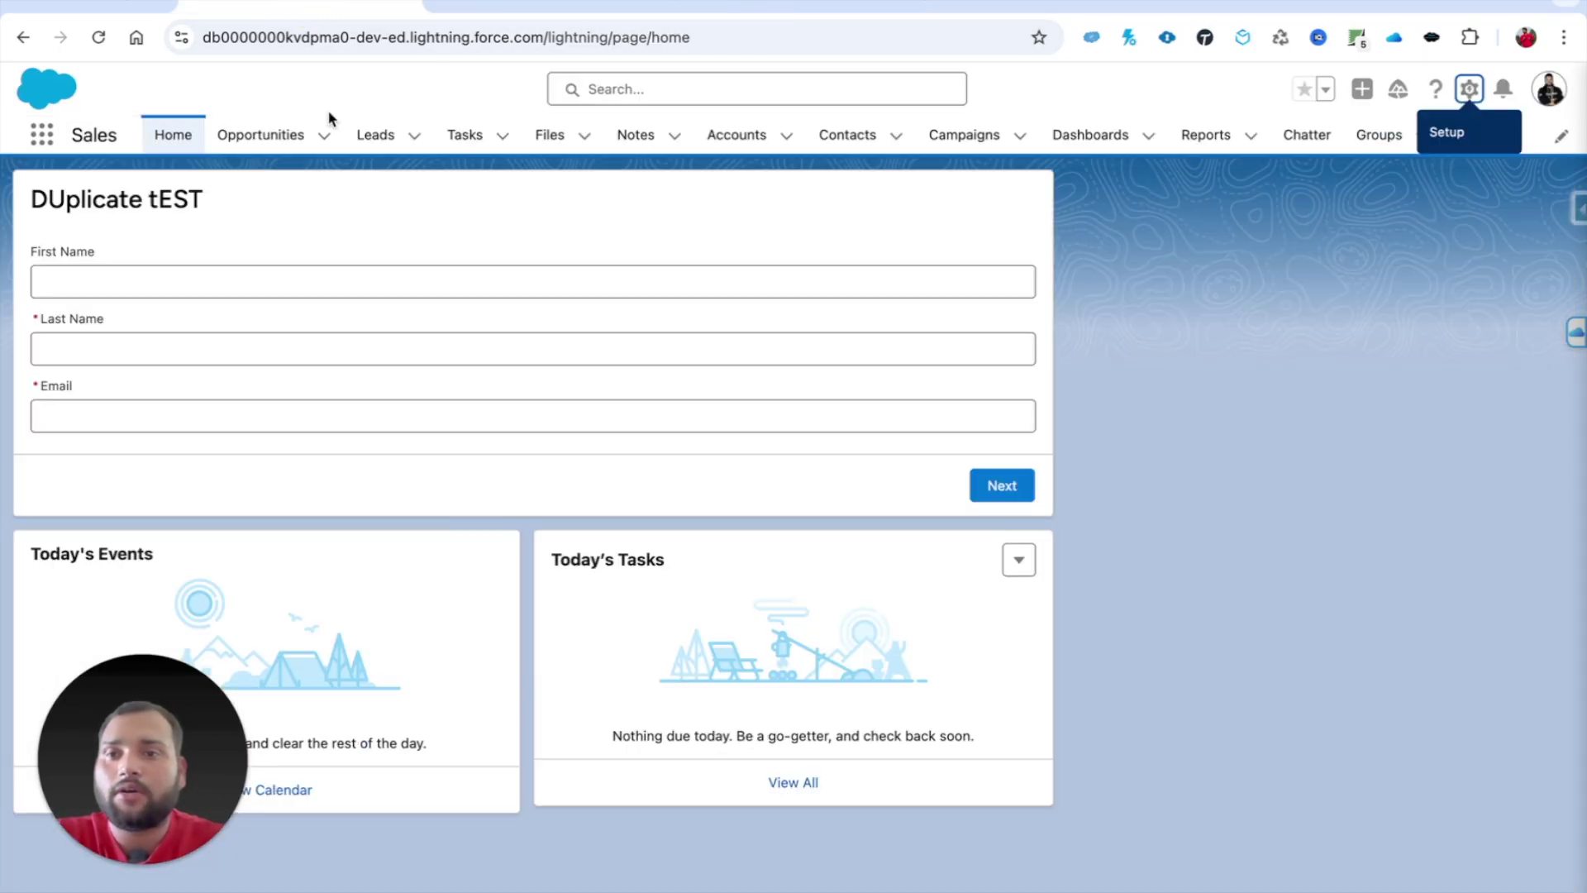
click(736, 135)
click(1453, 139)
click(1442, 251)
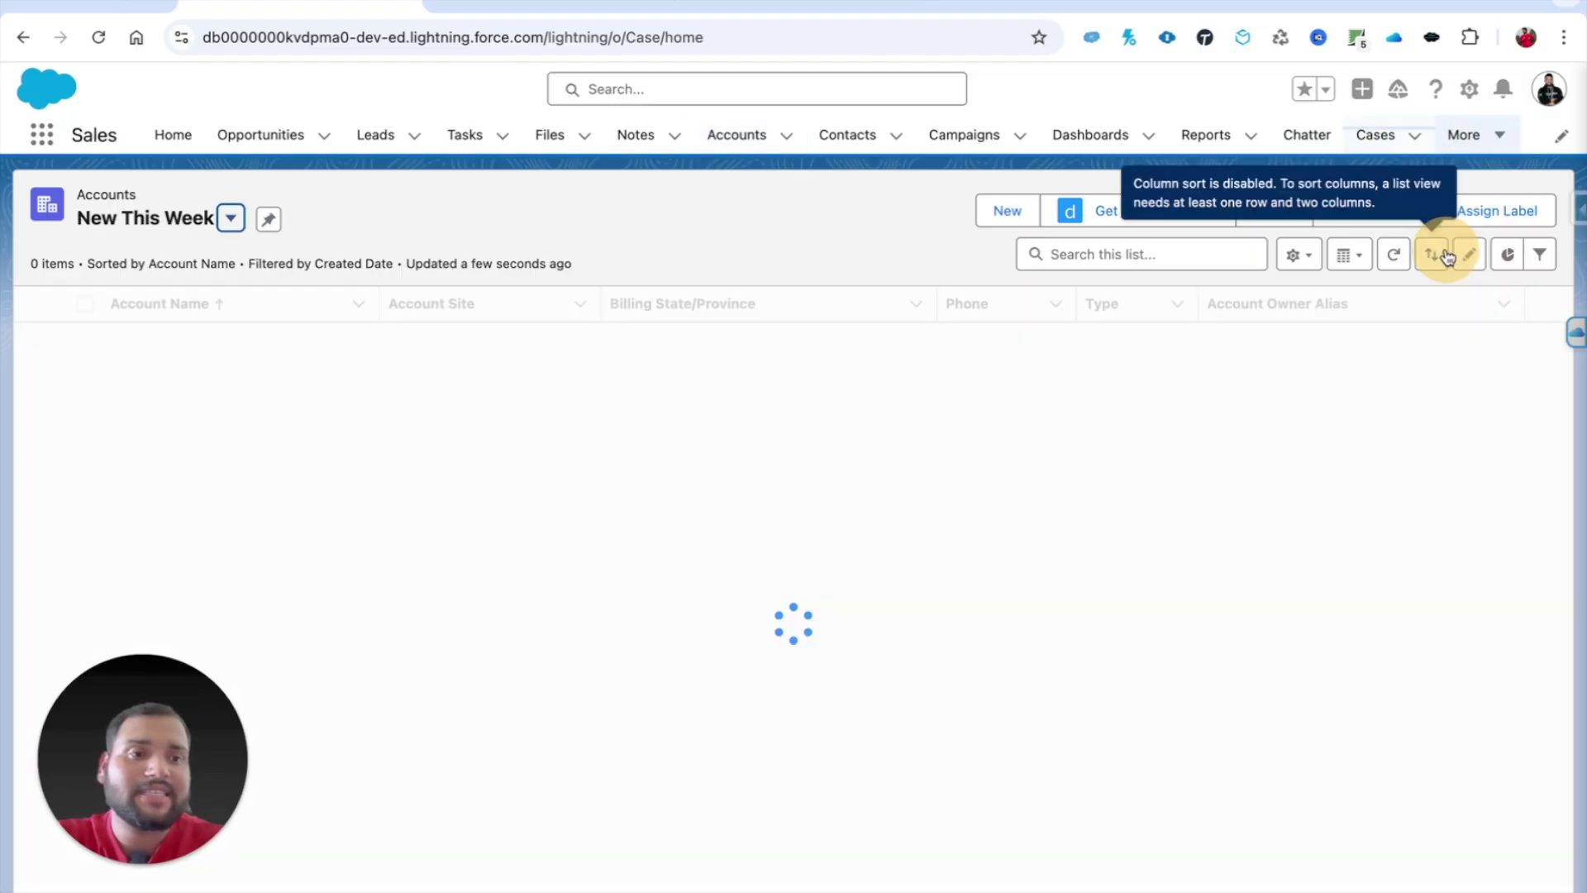
drag(195, 719, 1089, 787)
scroll(621, 758, down, 20)
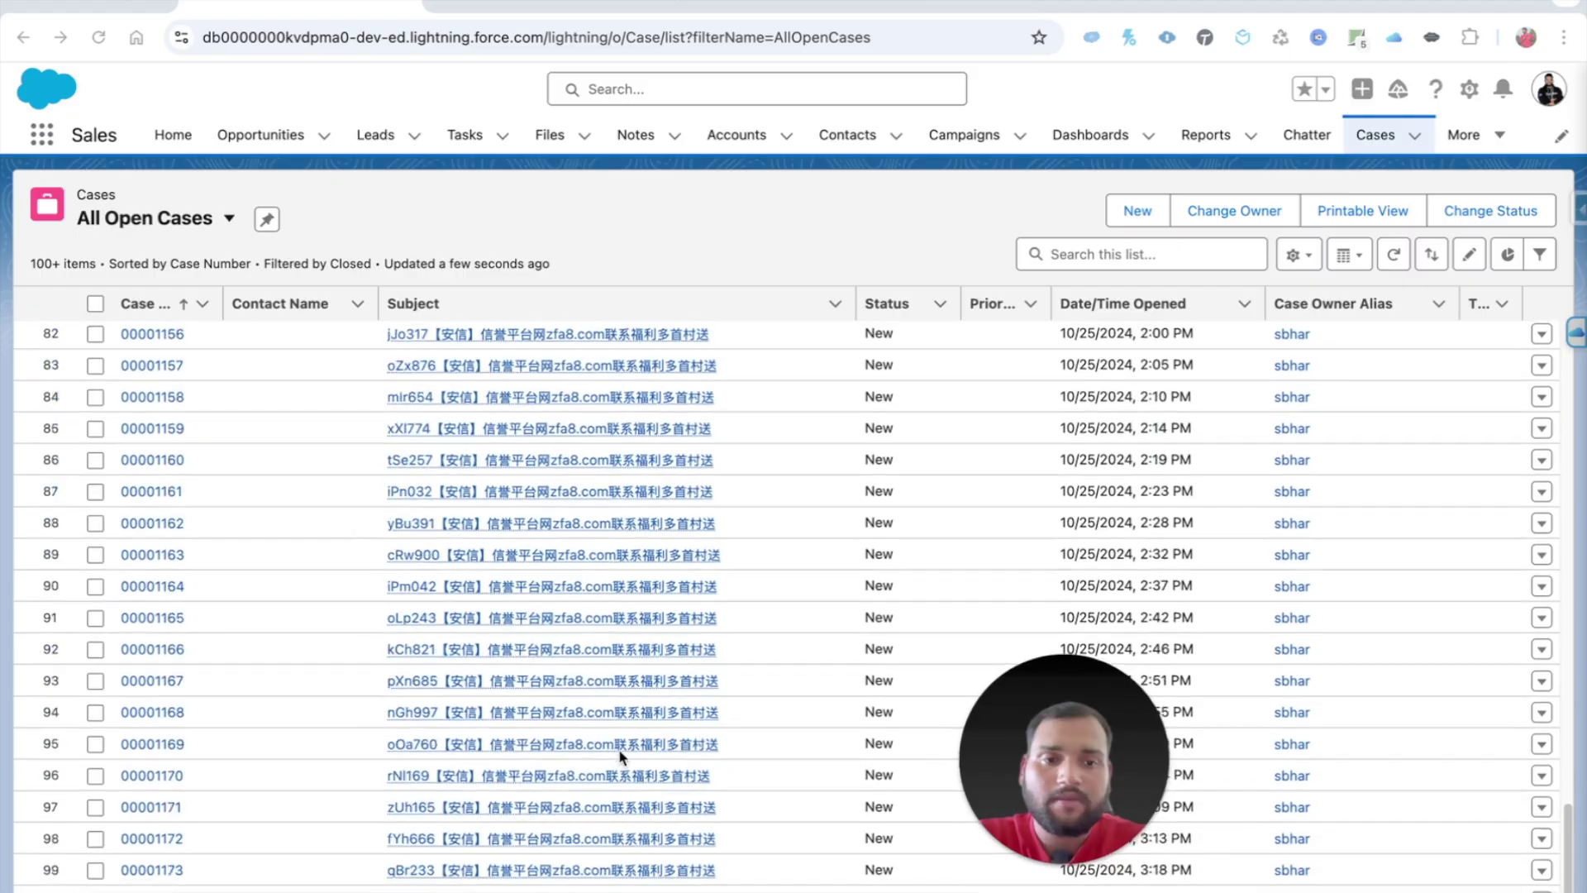
scroll(622, 758, up, 20)
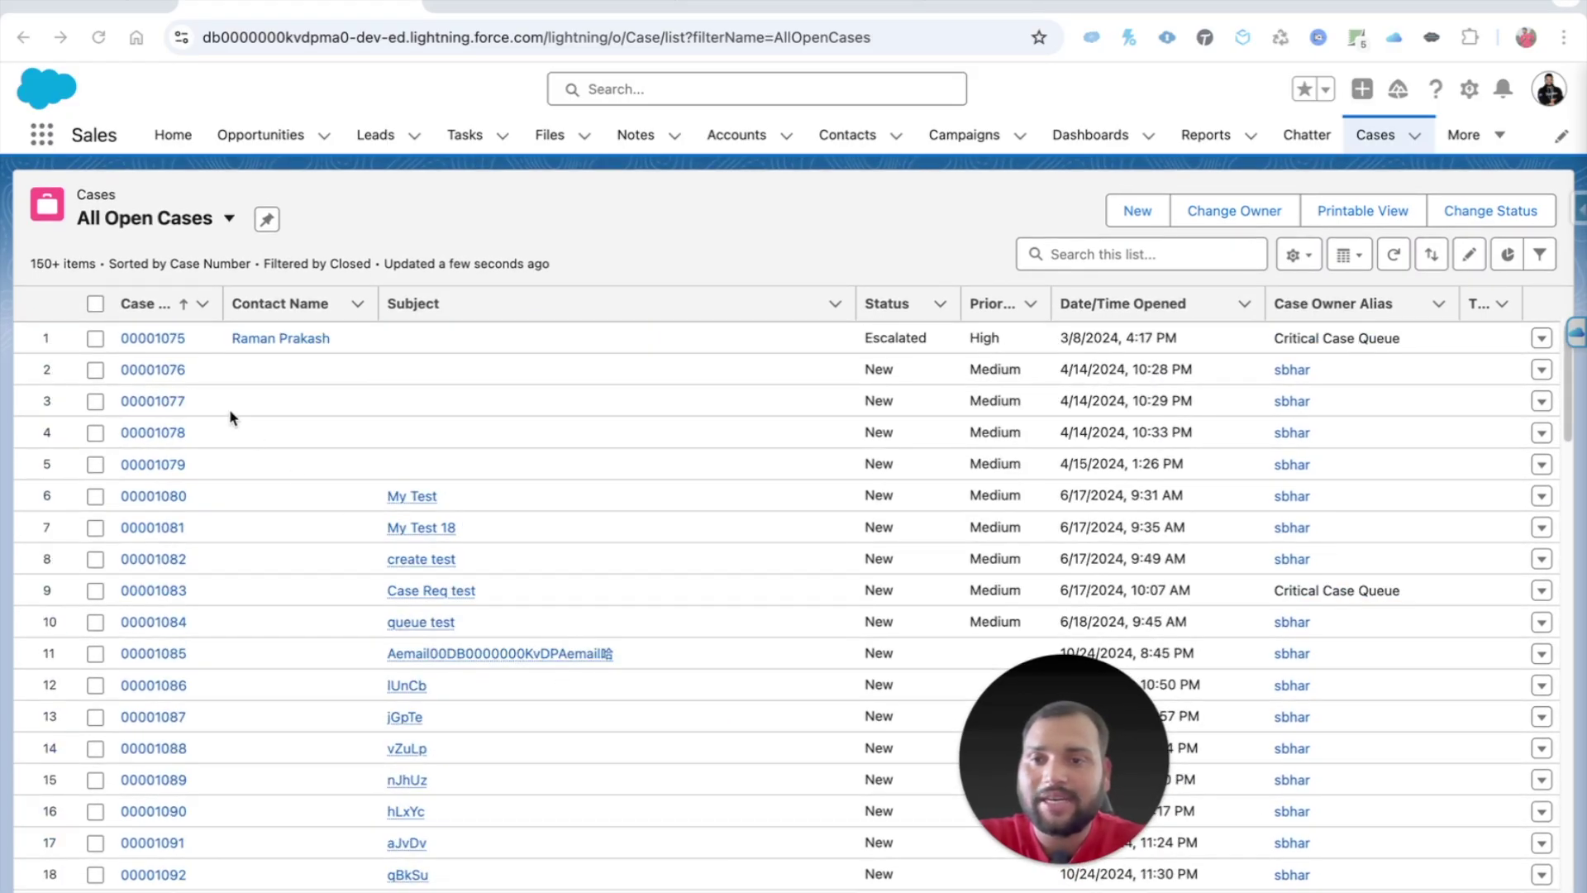
click(148, 339)
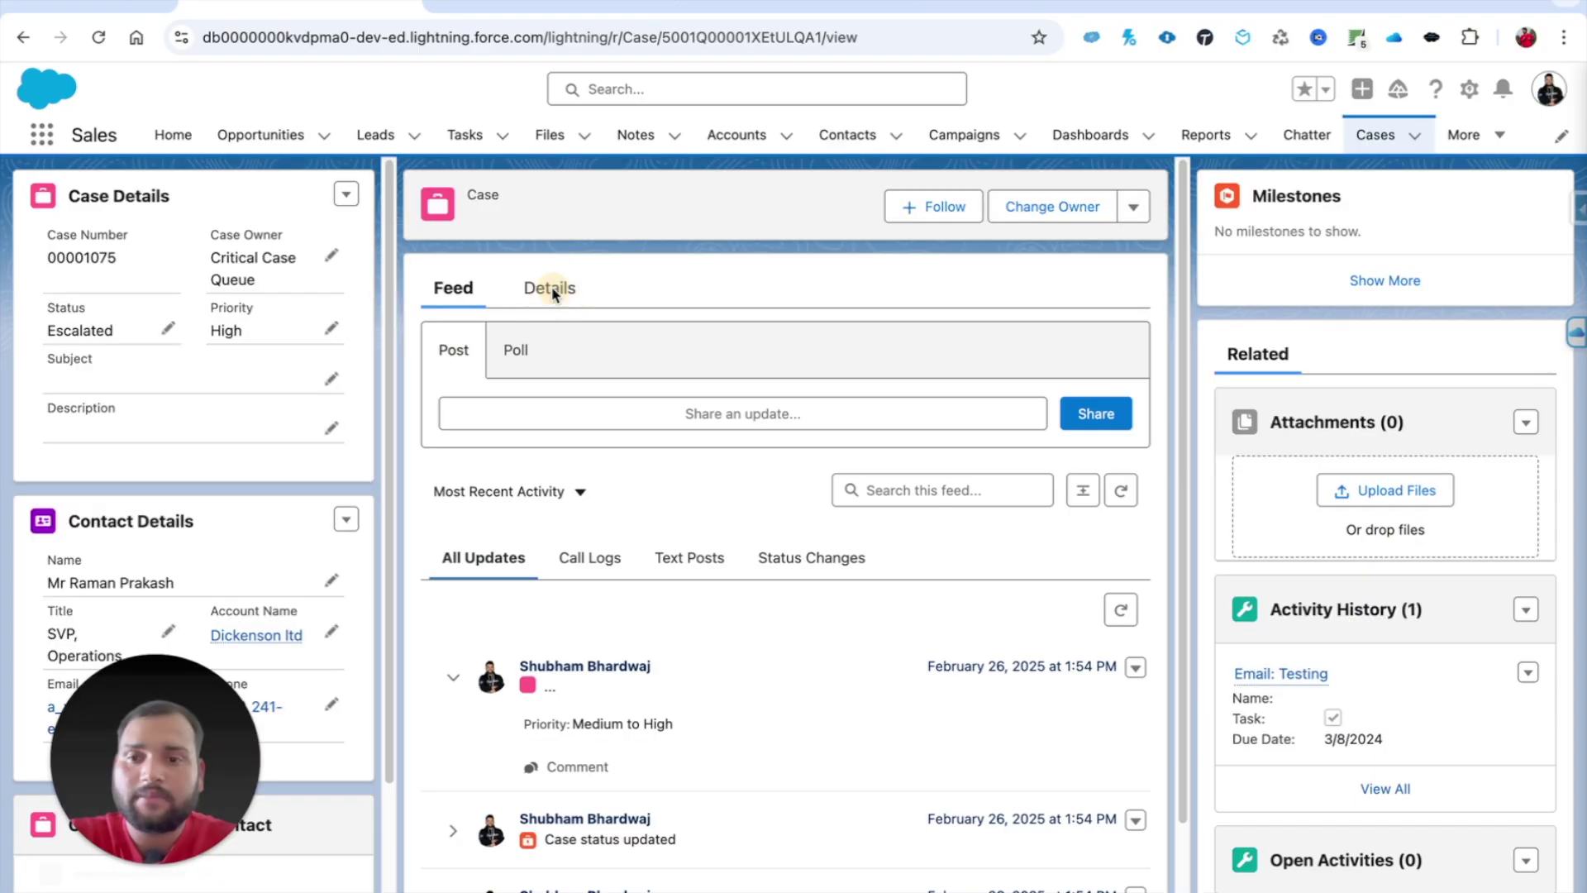
click(550, 286)
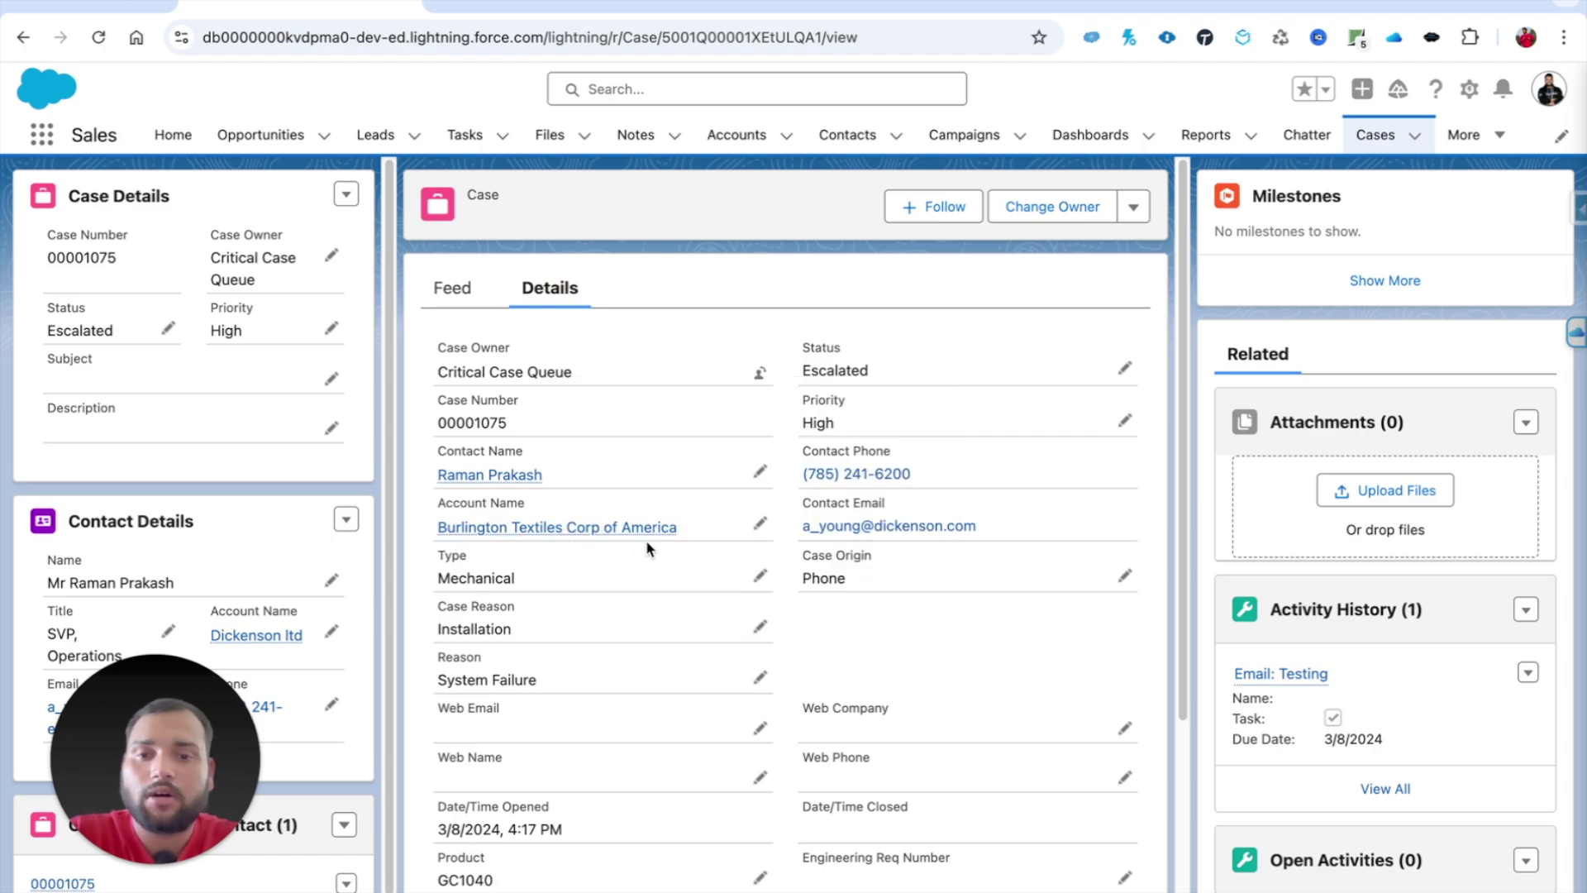
Step: Open the case's Contact Name link in a new browser tab
mouse_move(449, 489)
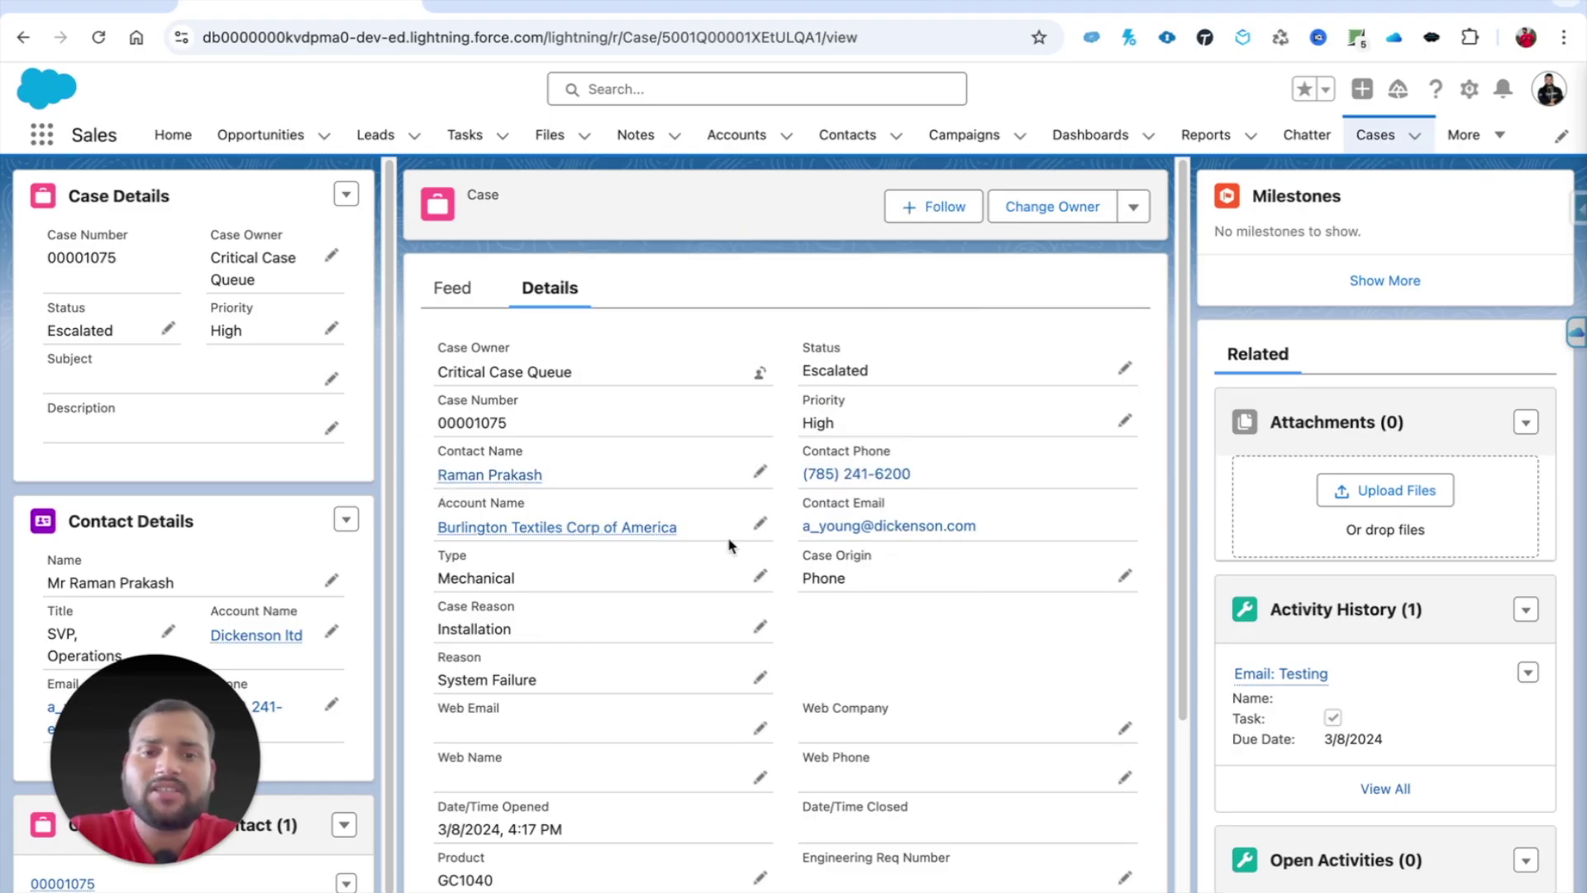
scroll(517, 483, down, 1)
right_click(513, 414)
click(578, 428)
click(453, 4)
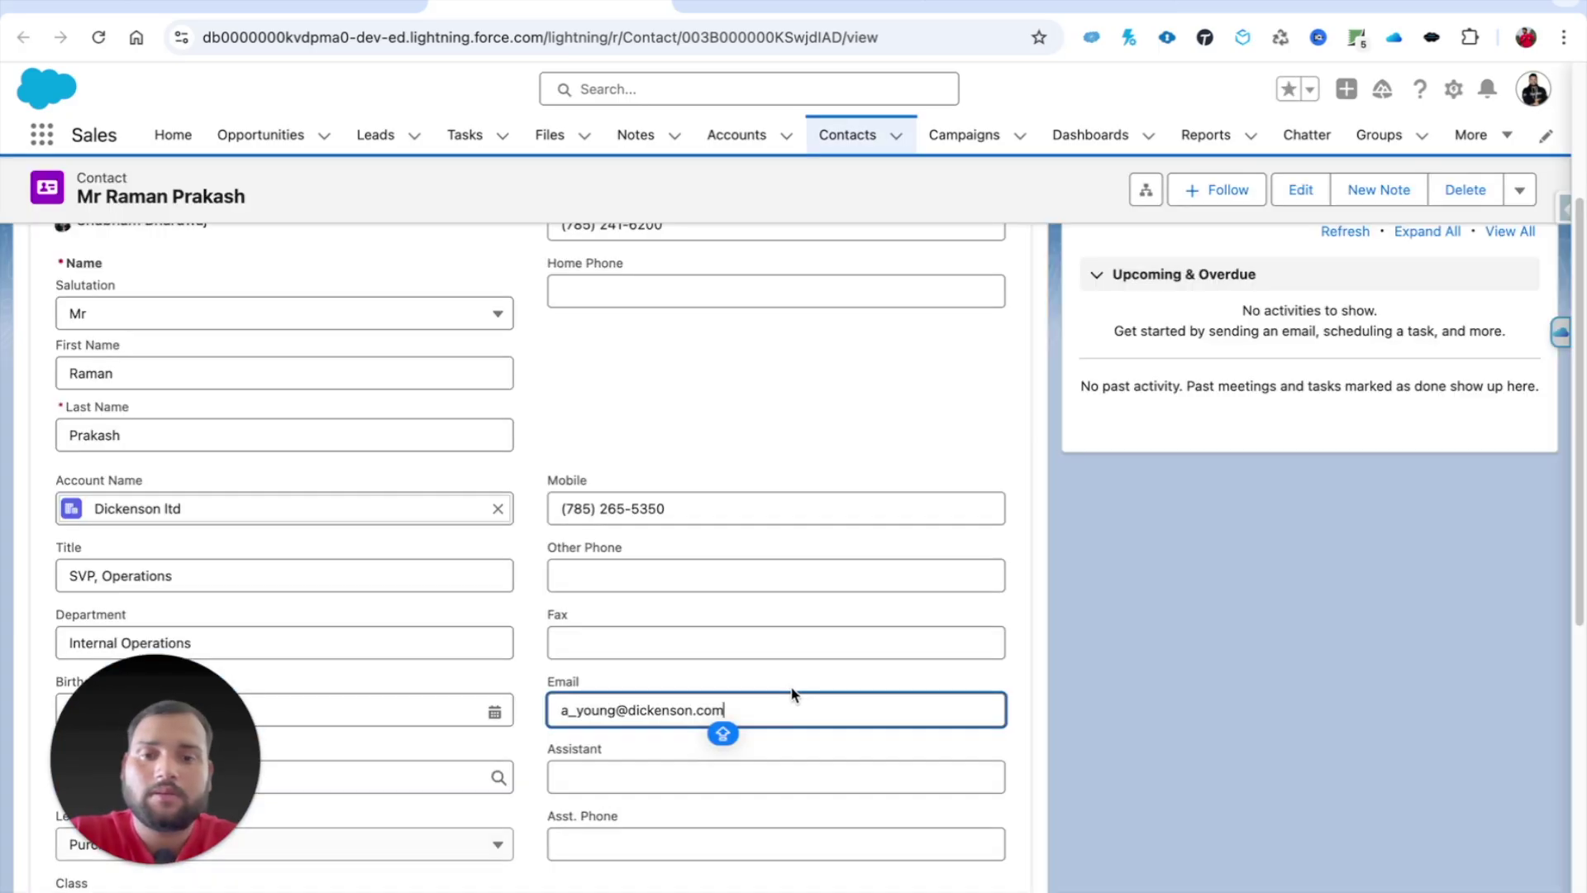
Step: Replace the contact's Email with the tester's Gmail address and save it
drag(727, 736, 496, 698)
triple_click(727, 709)
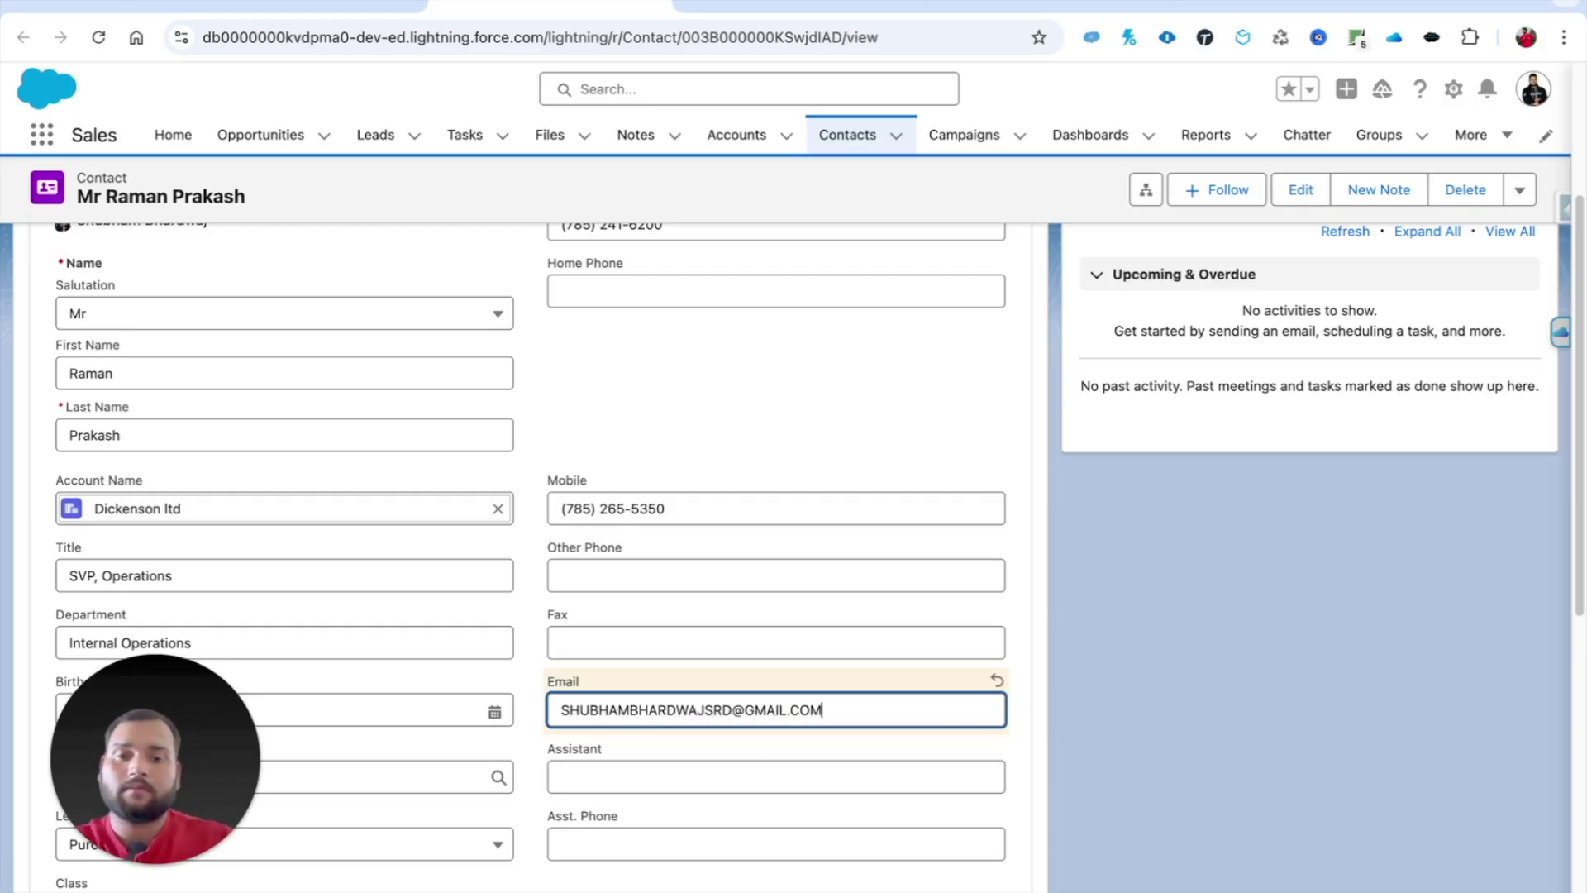
key(Return)
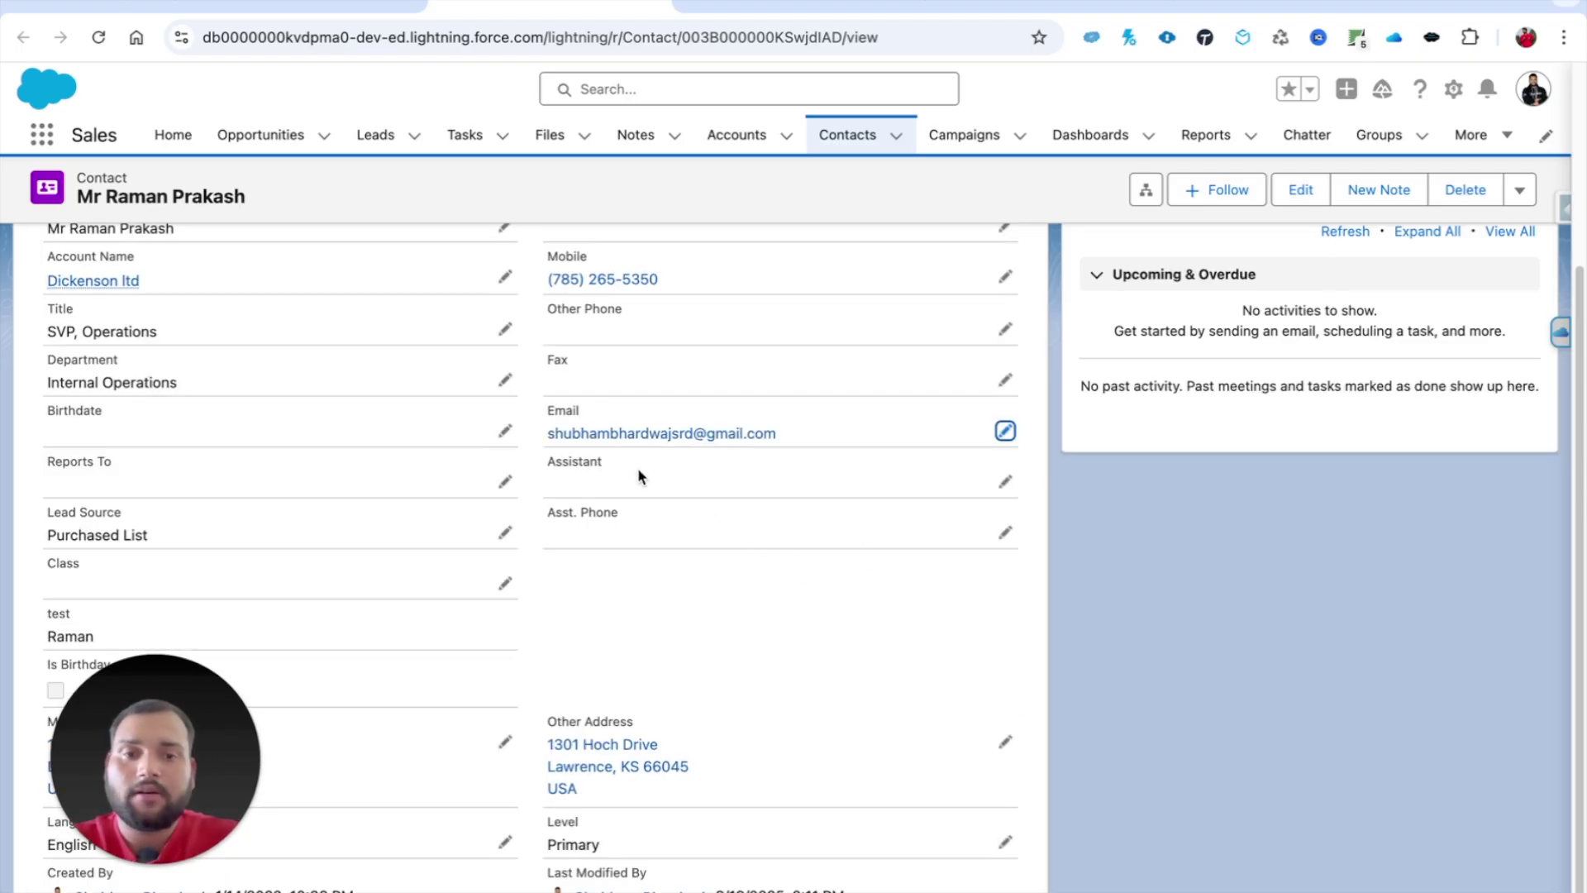
Step: Reload case 00001075 and check that its contact email shows the updated address
click(331, 13)
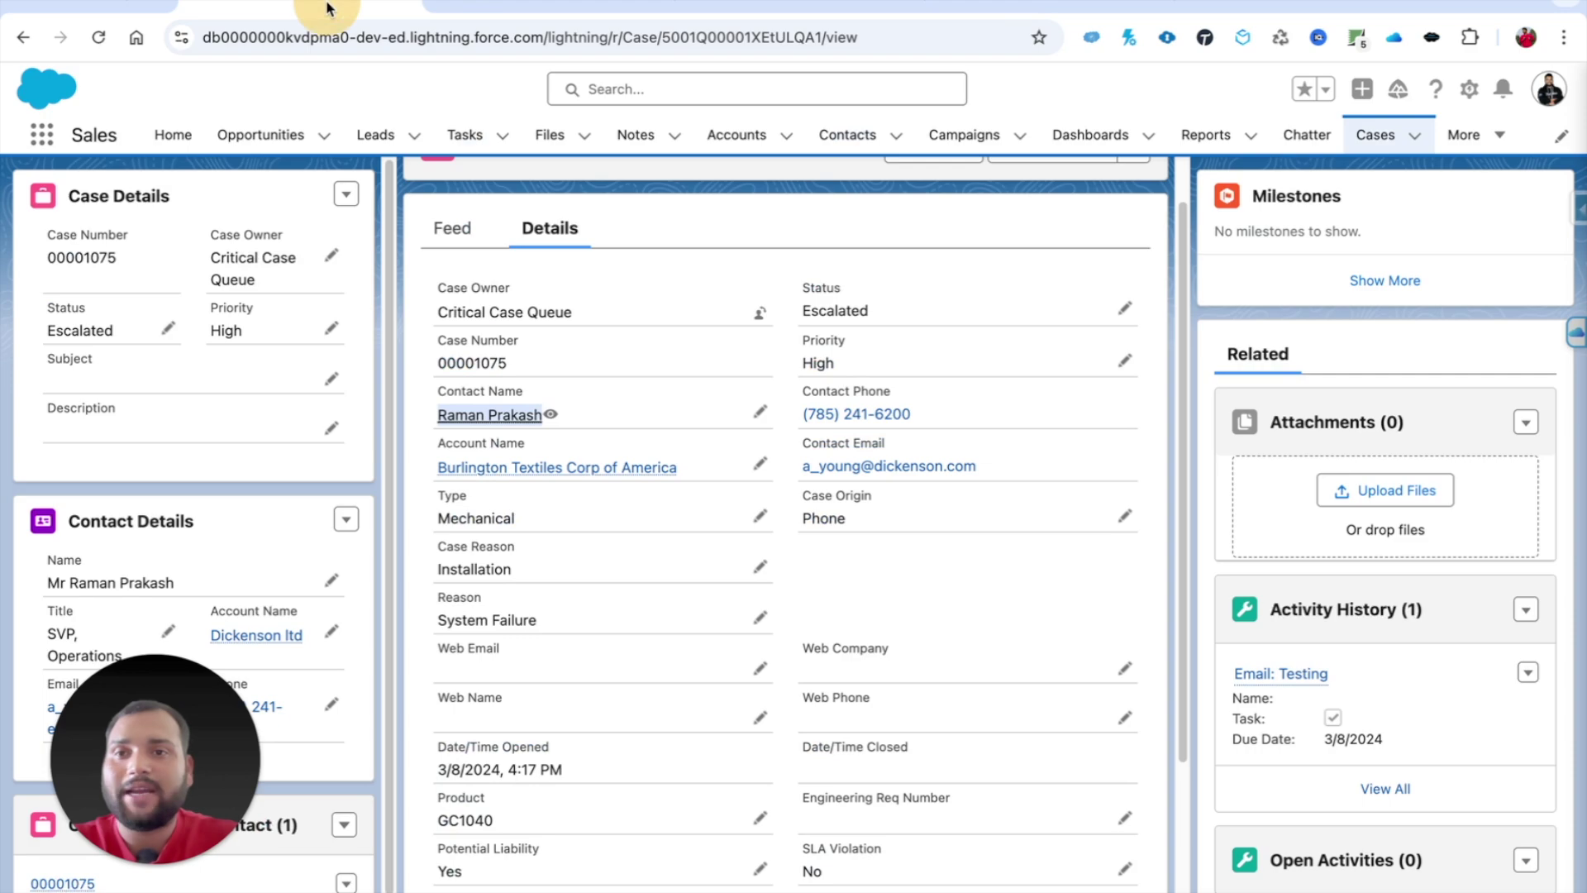
click(98, 37)
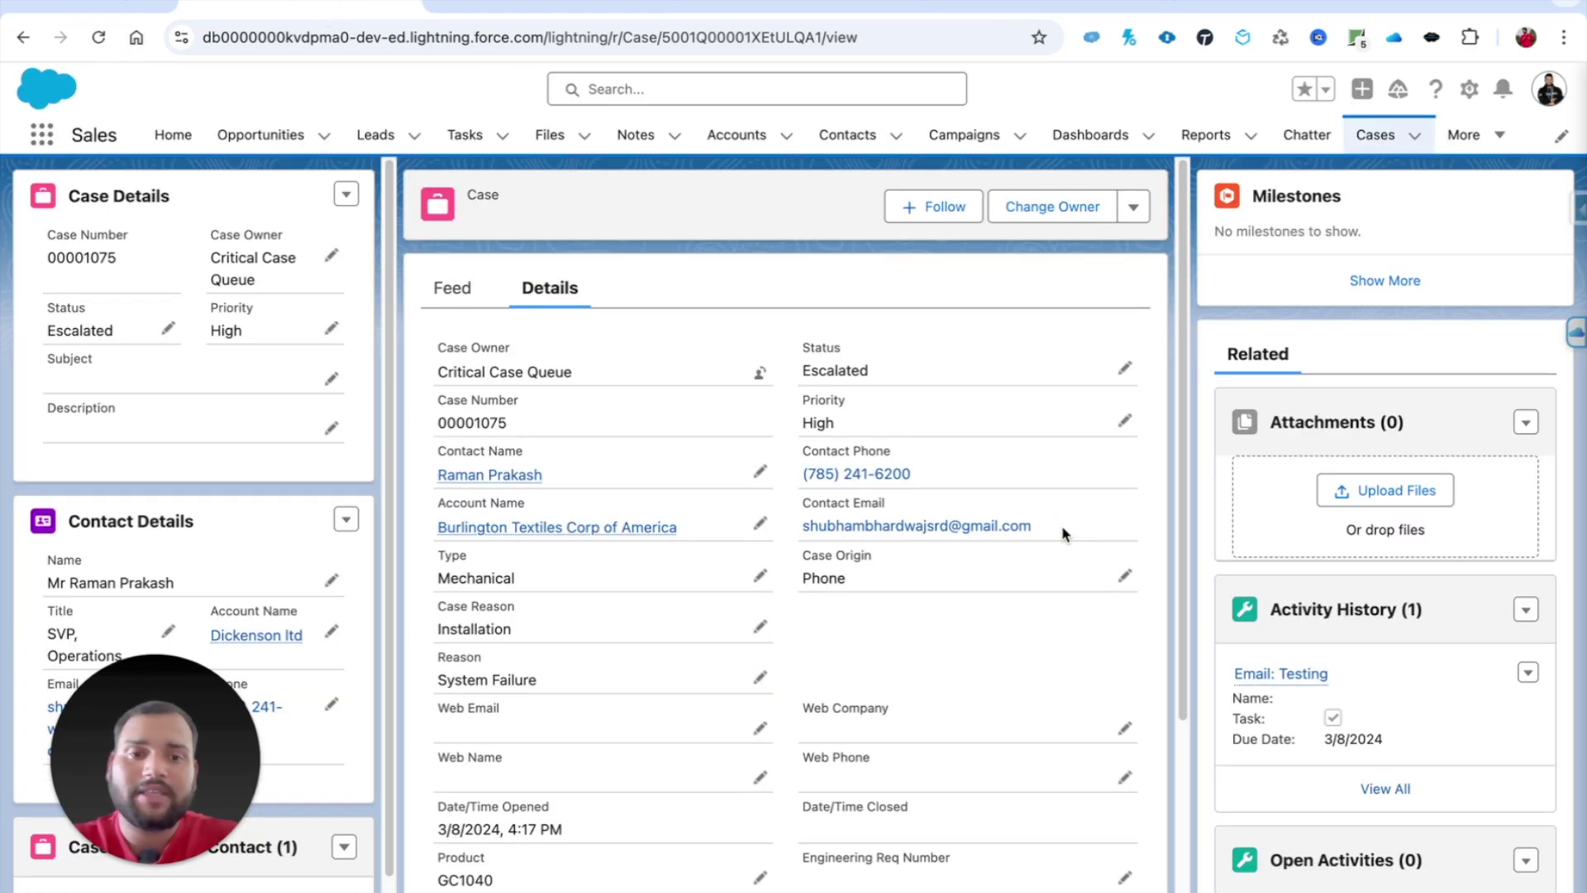
drag(1060, 533, 772, 524)
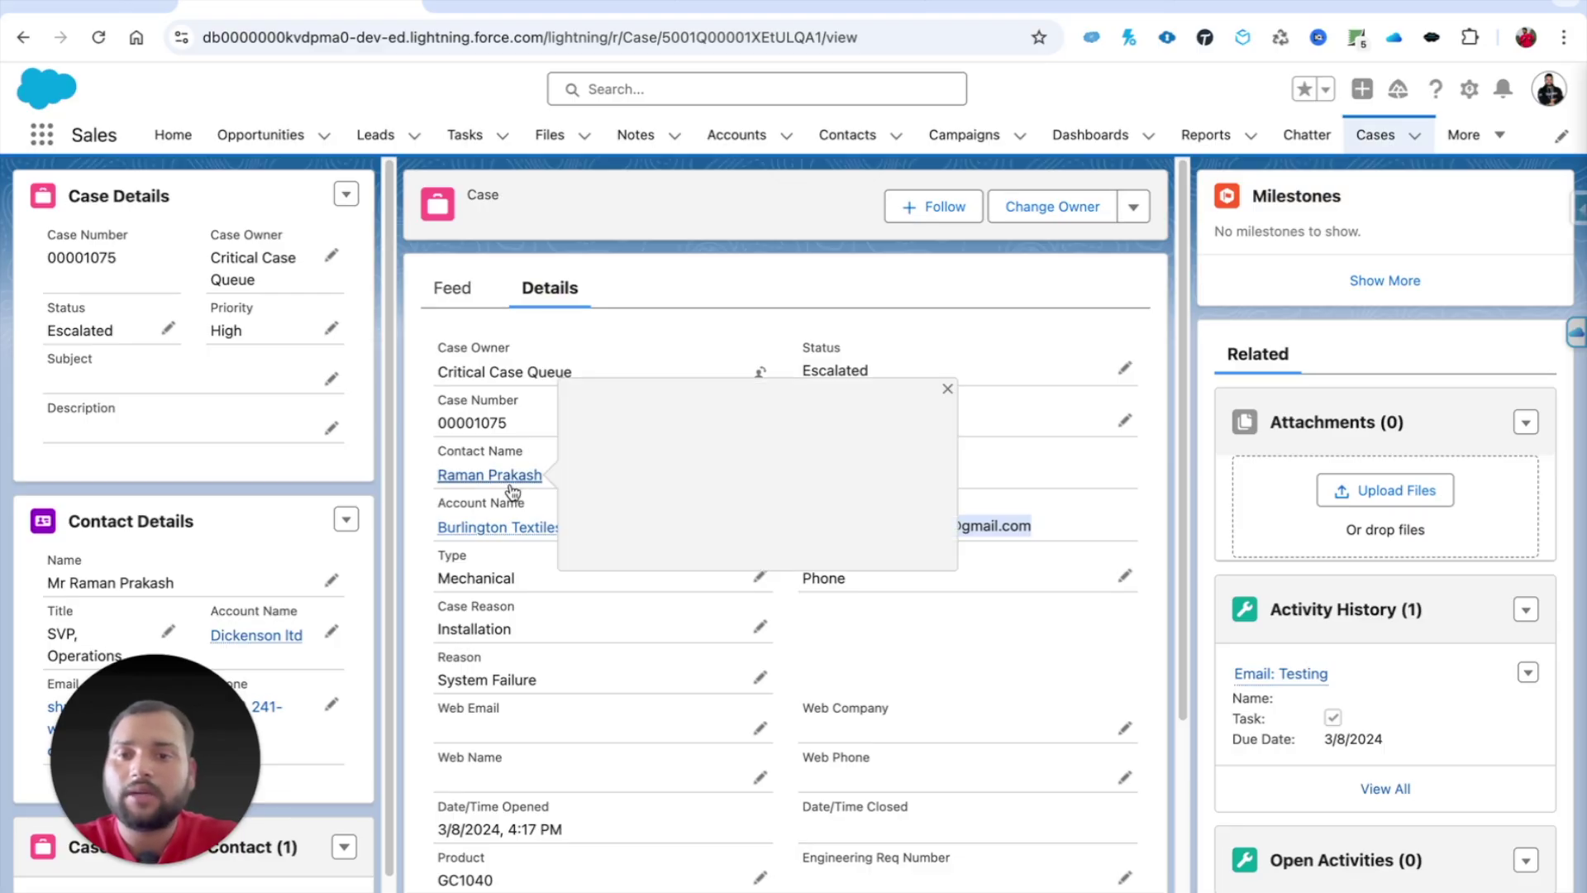
click(1077, 496)
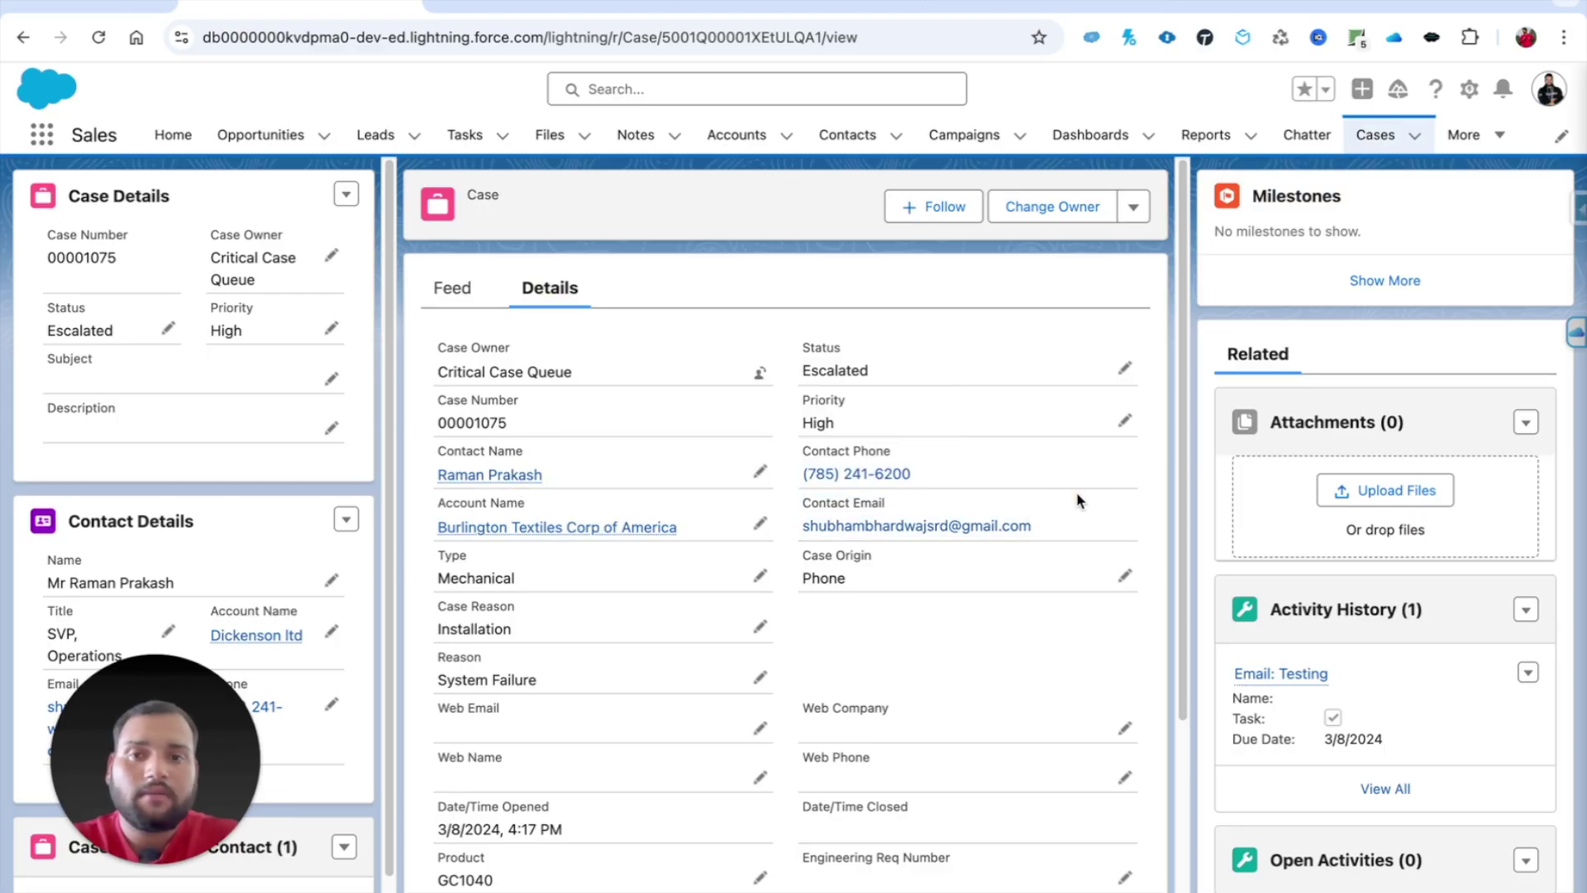
scroll(972, 471, down, 2)
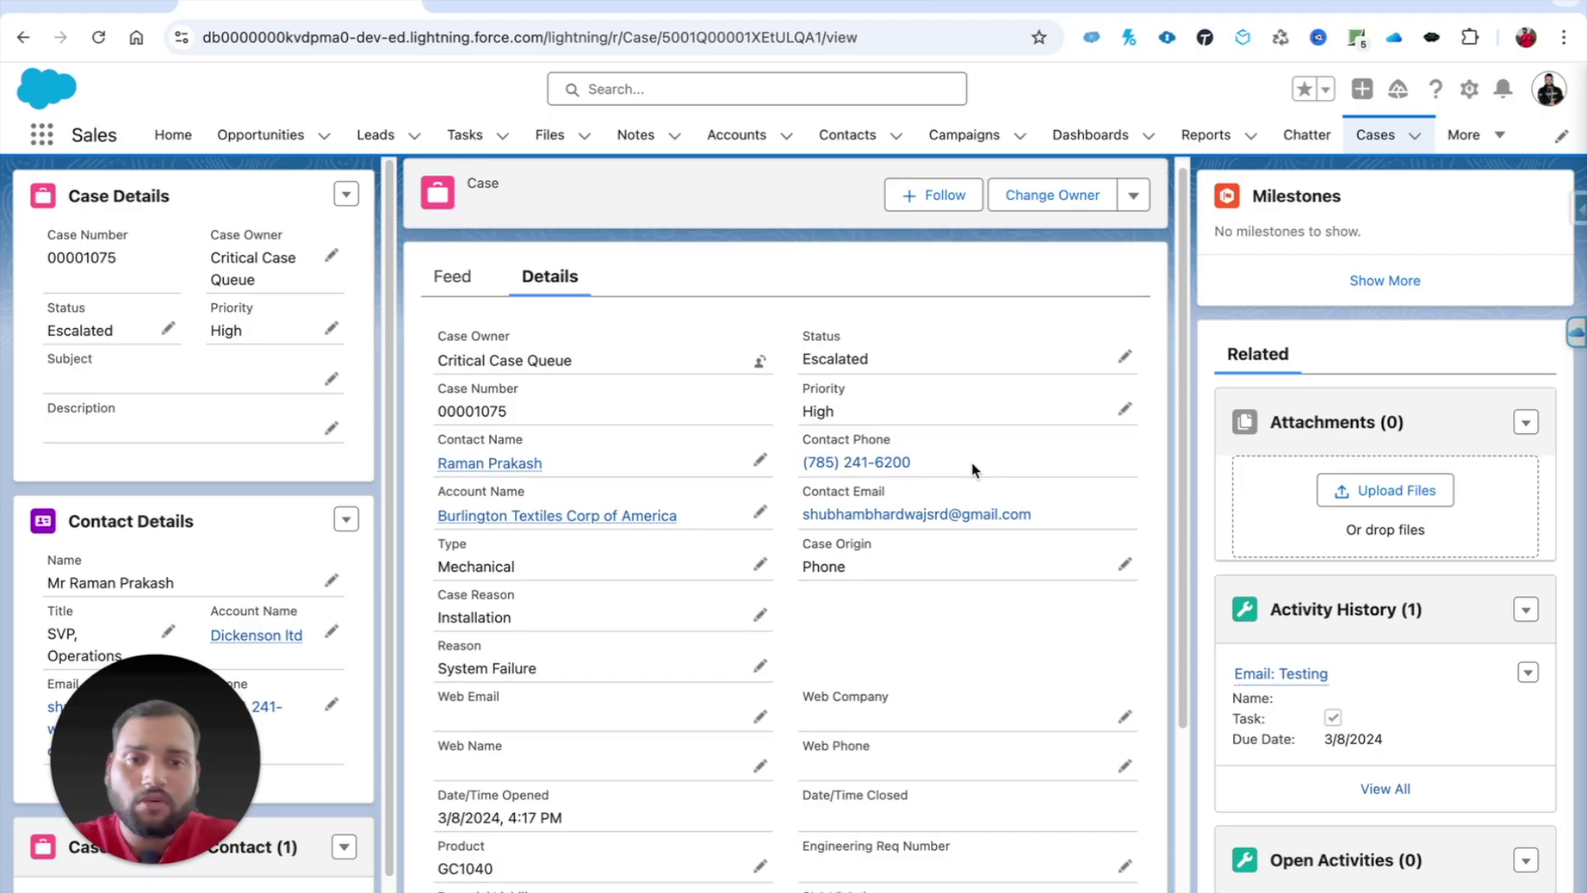
scroll(826, 471, up, 2)
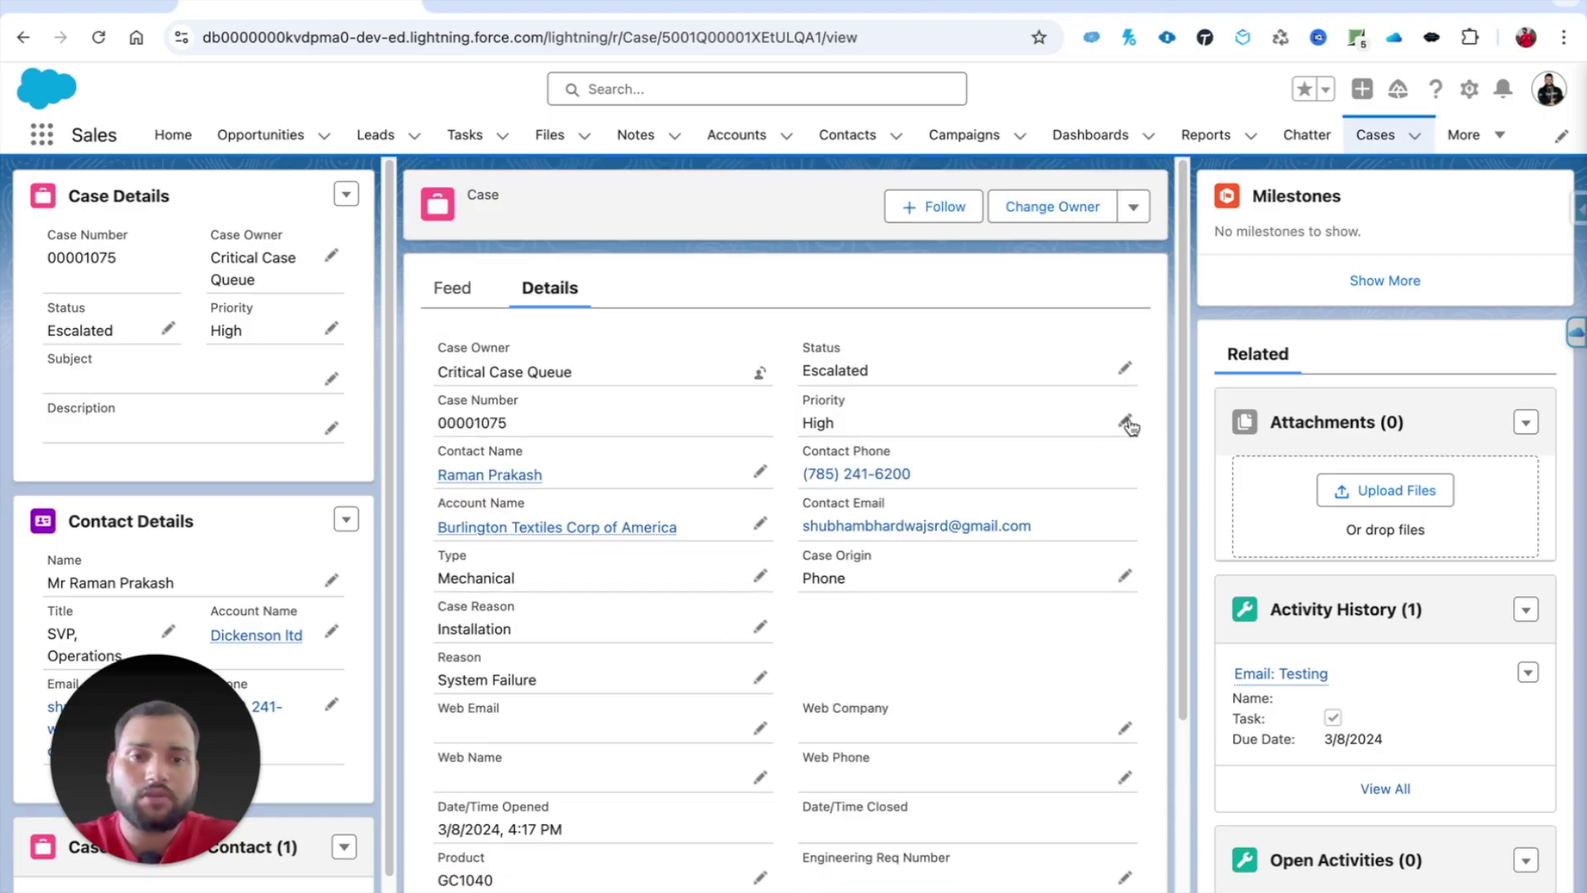
Step: Change the case Status from Escalated to Closed and save
click(1127, 372)
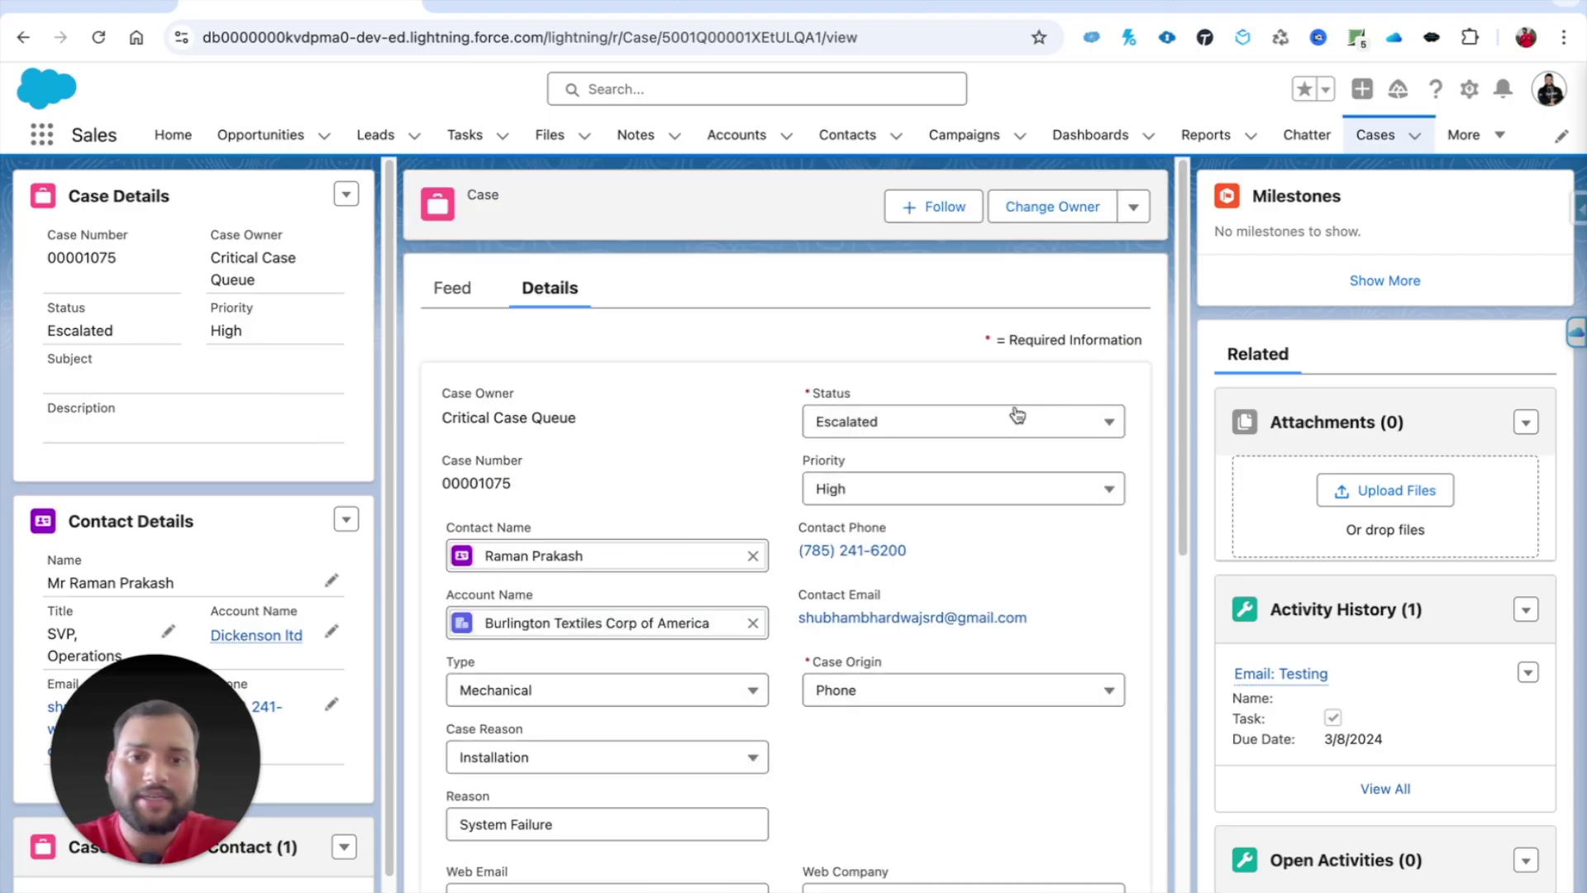
click(957, 423)
click(881, 626)
click(855, 889)
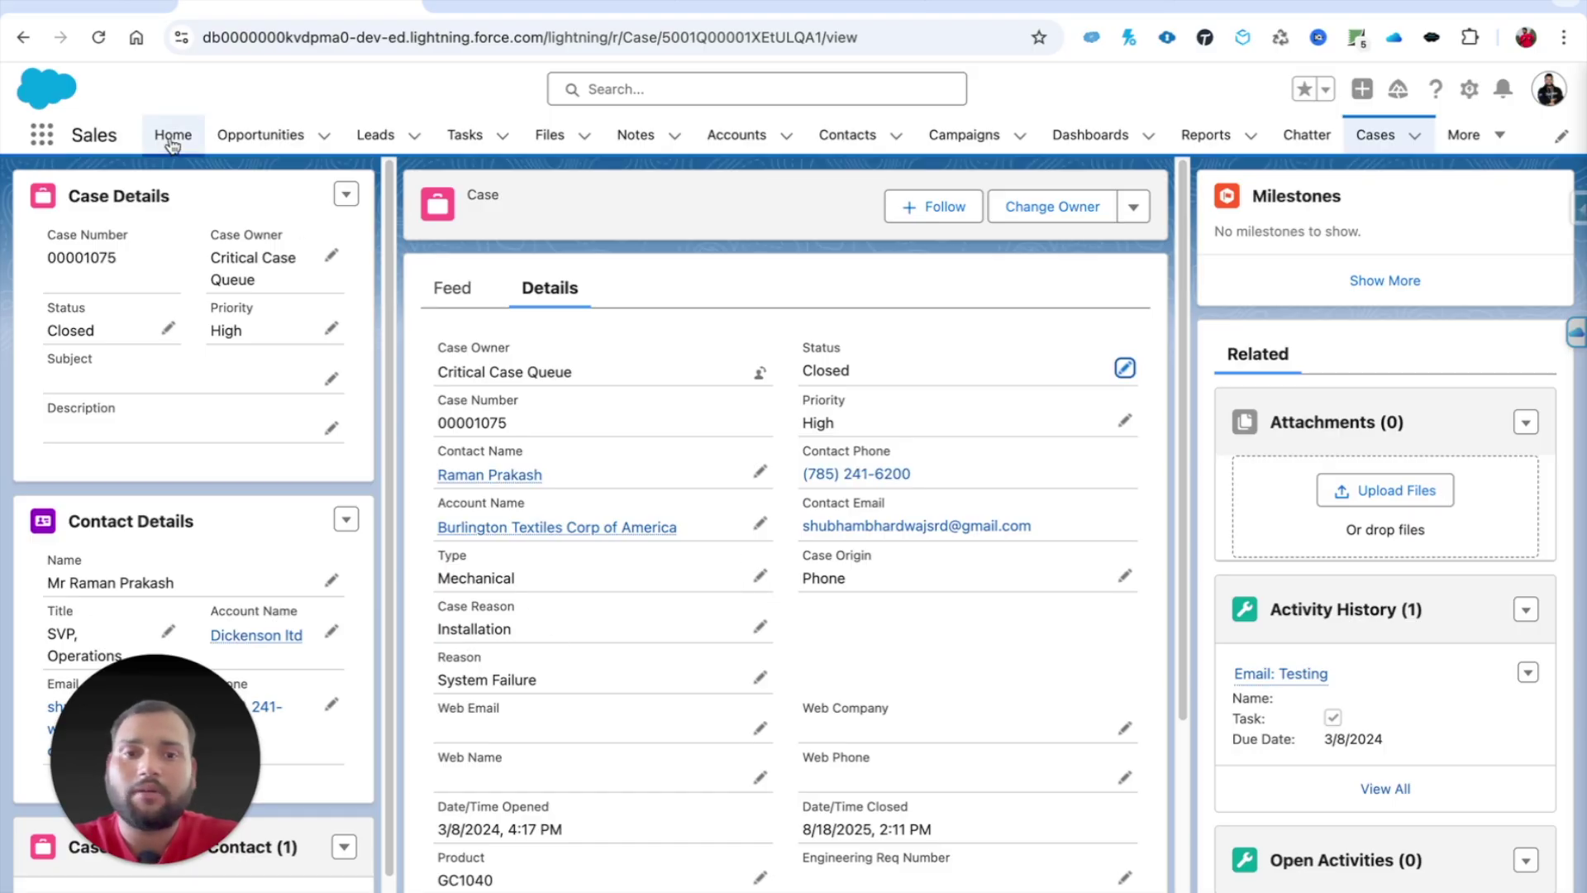
click(154, 6)
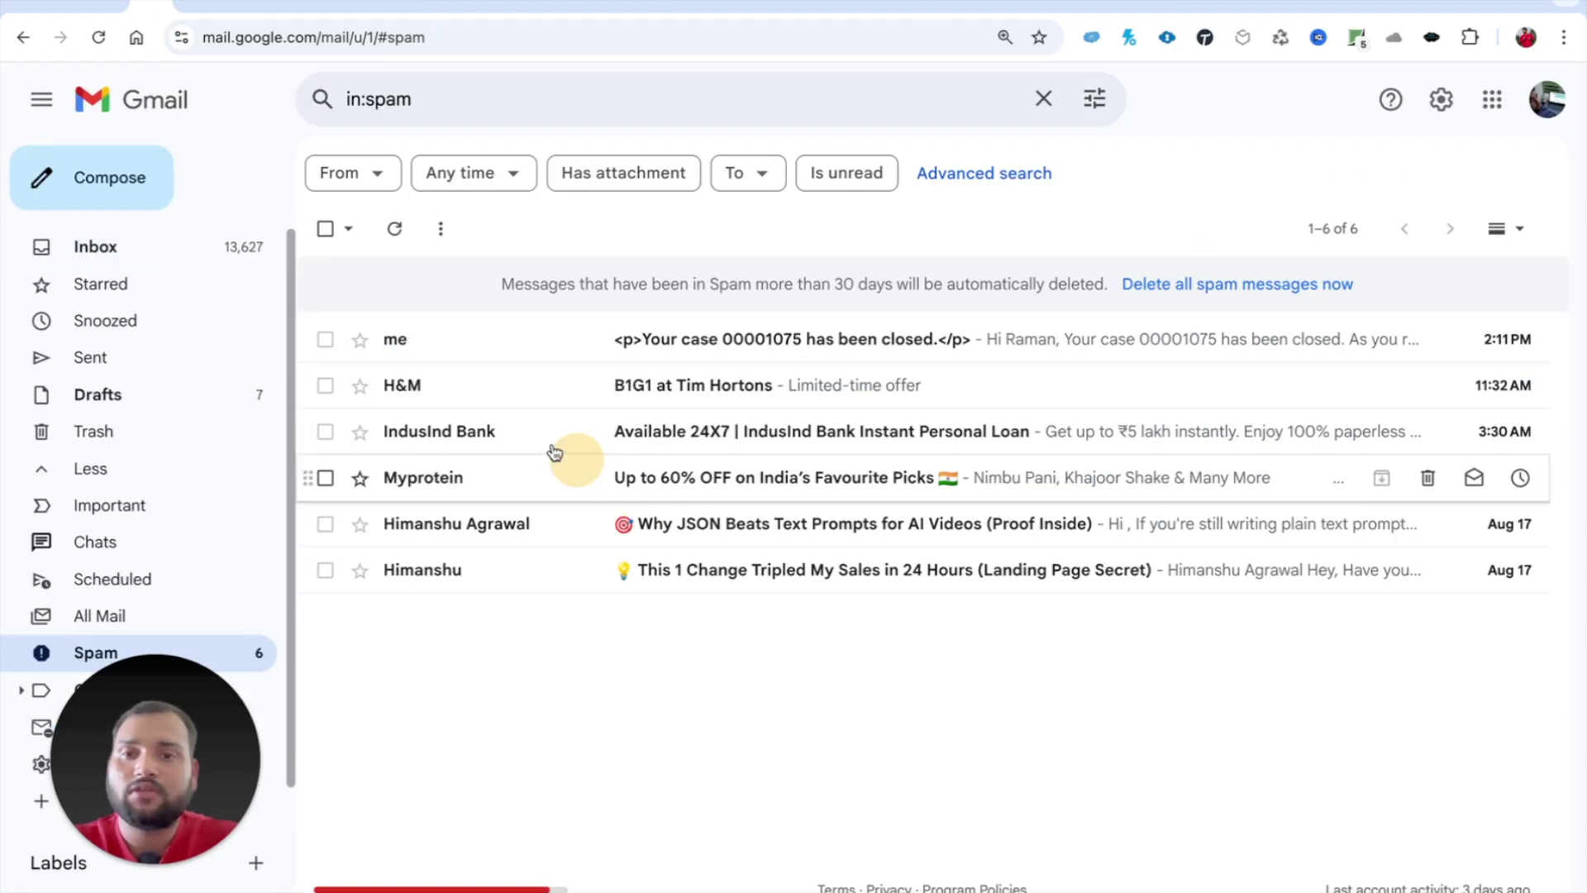
Step: Open the 'has been closed' email in Spam and inspect its body, date and <p>-tagged subject
click(578, 524)
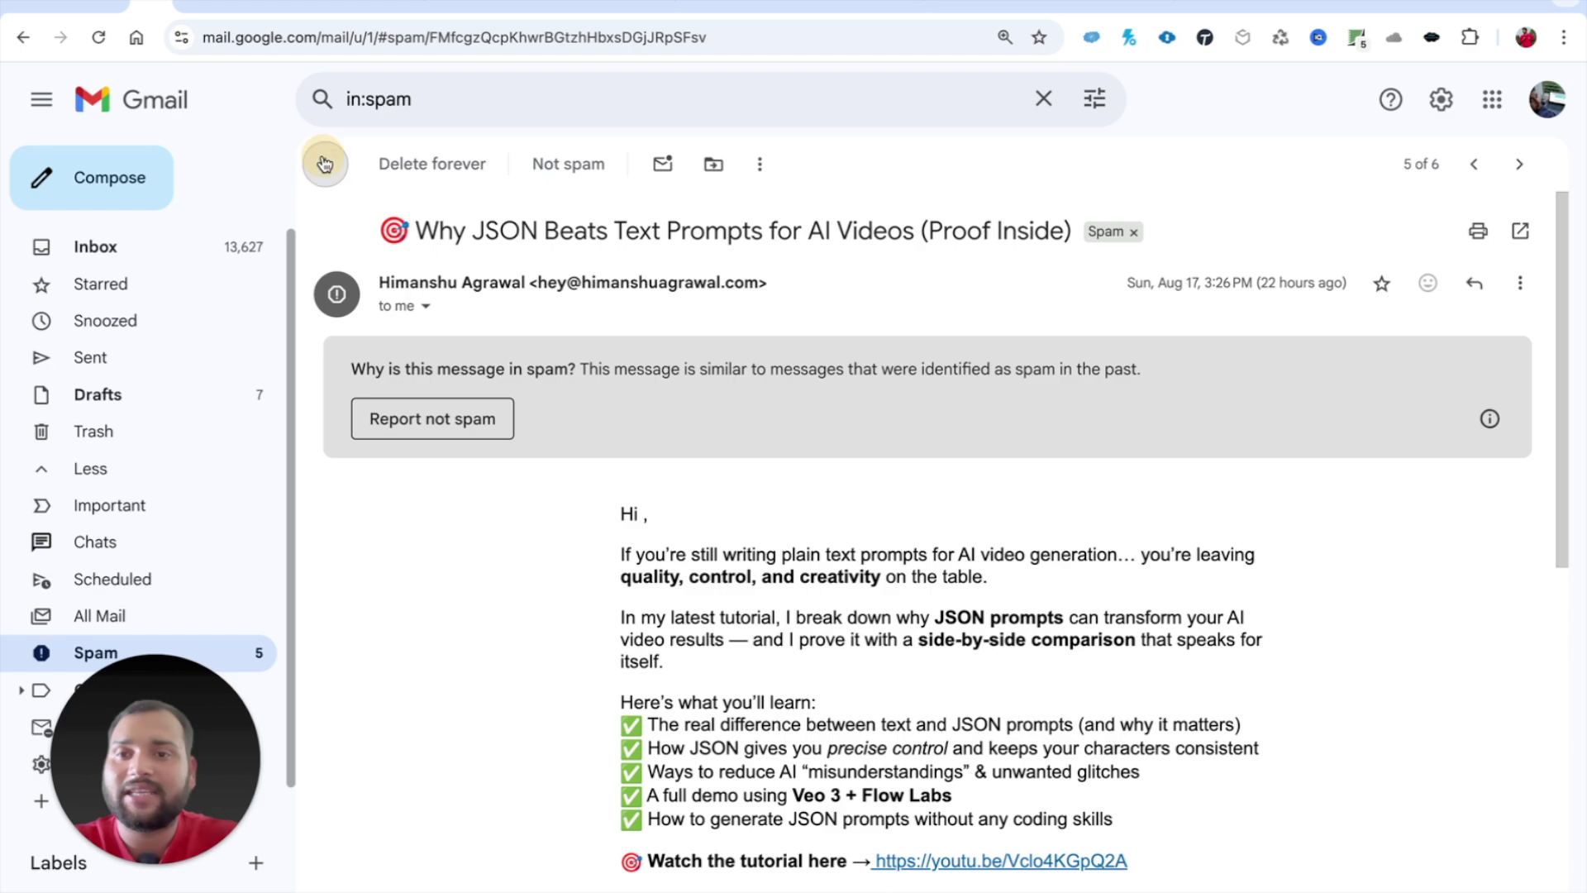
click(325, 164)
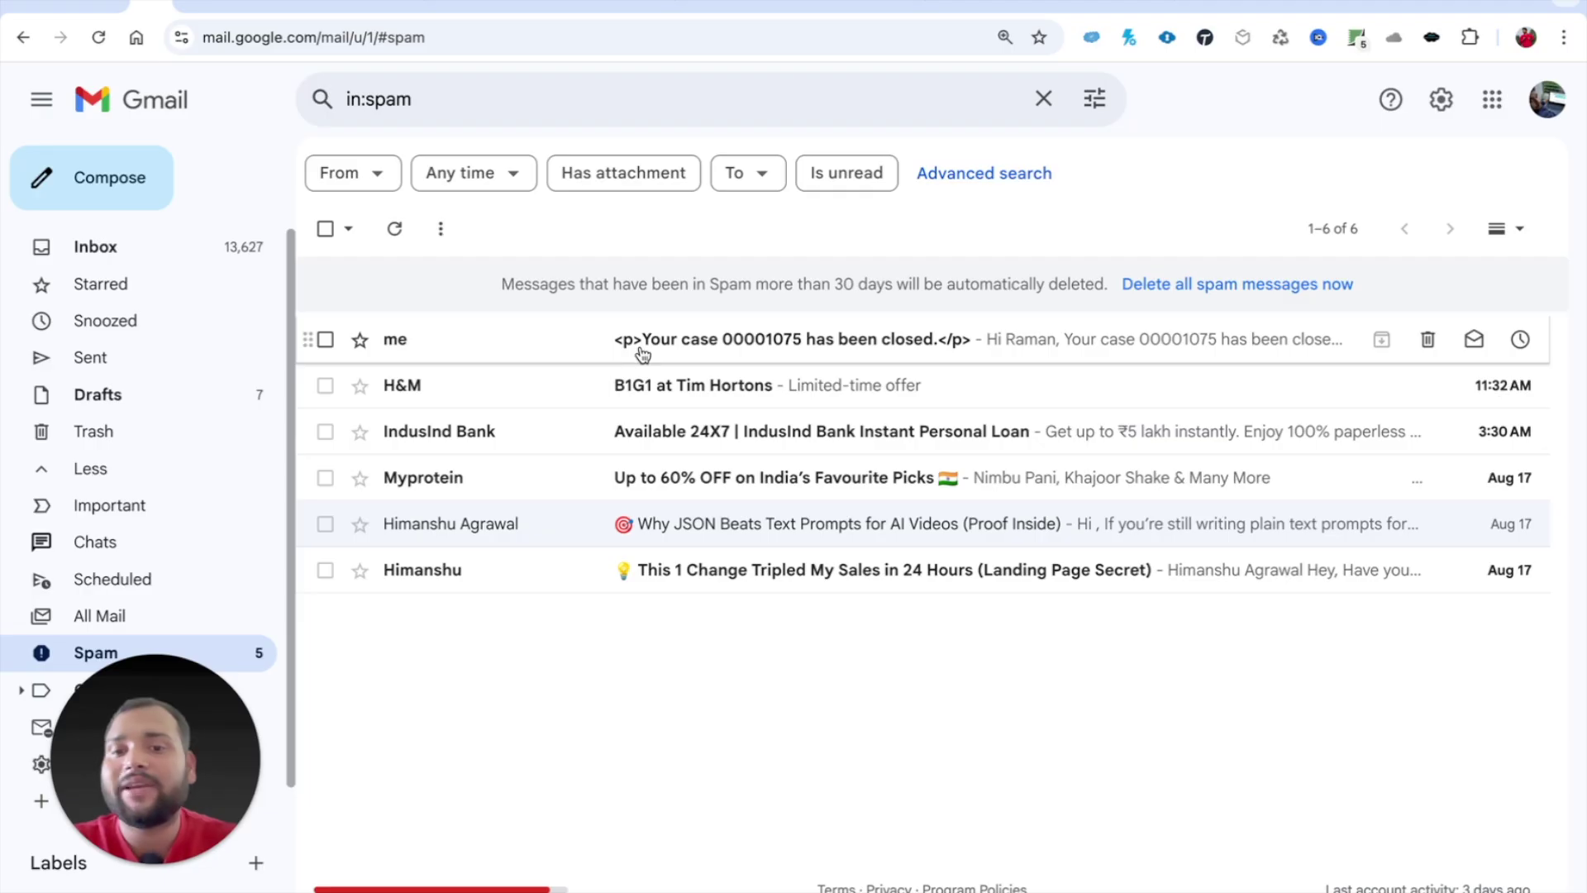
click(519, 352)
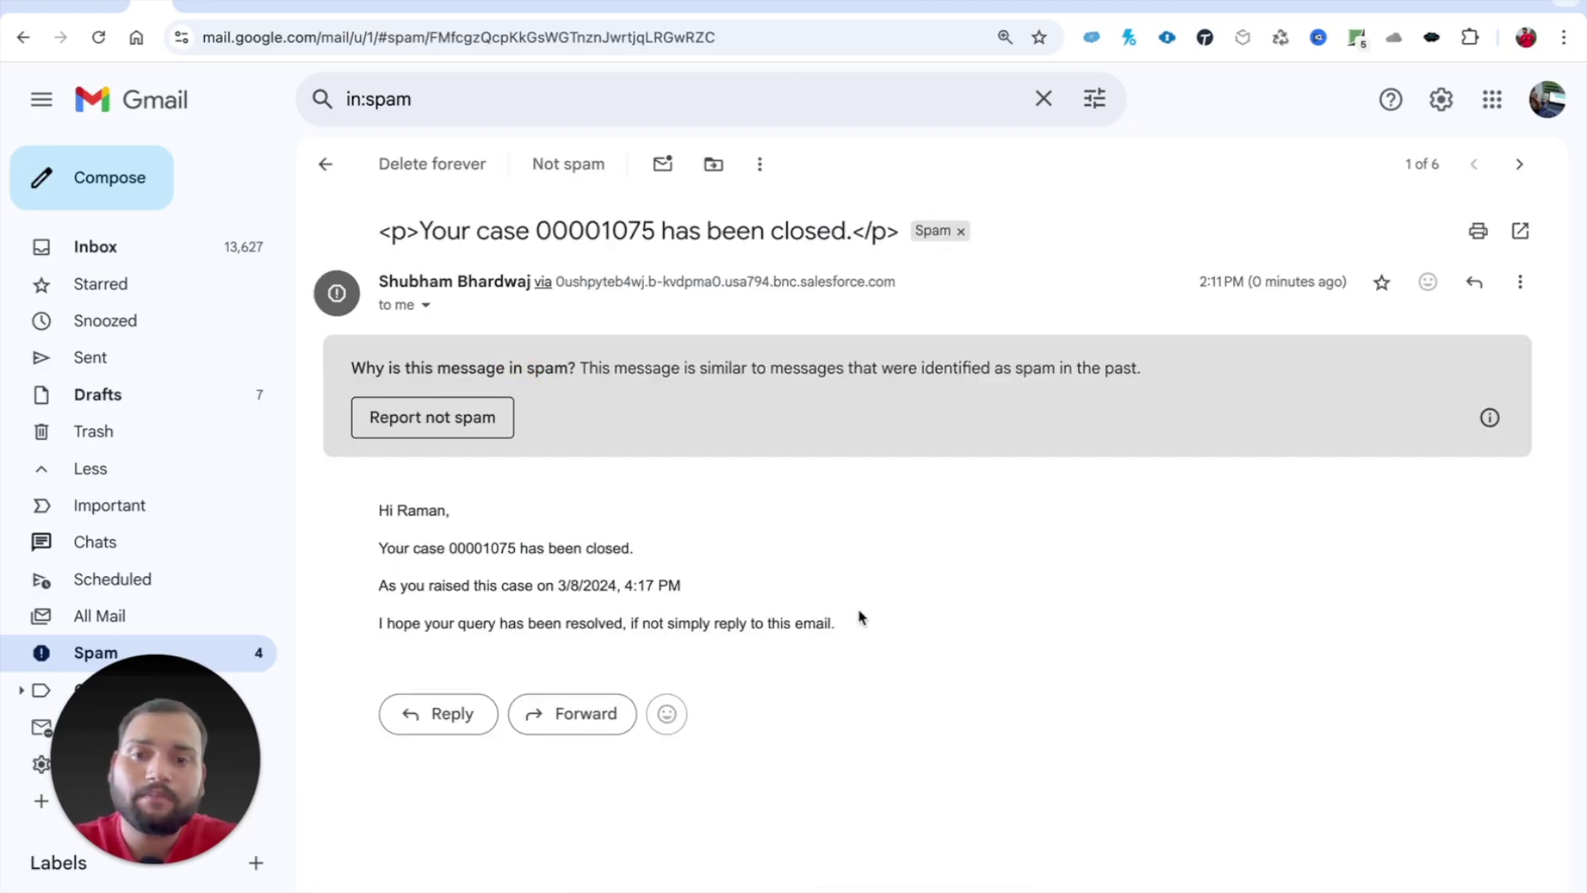
drag(381, 510, 645, 547)
drag(555, 585, 756, 593)
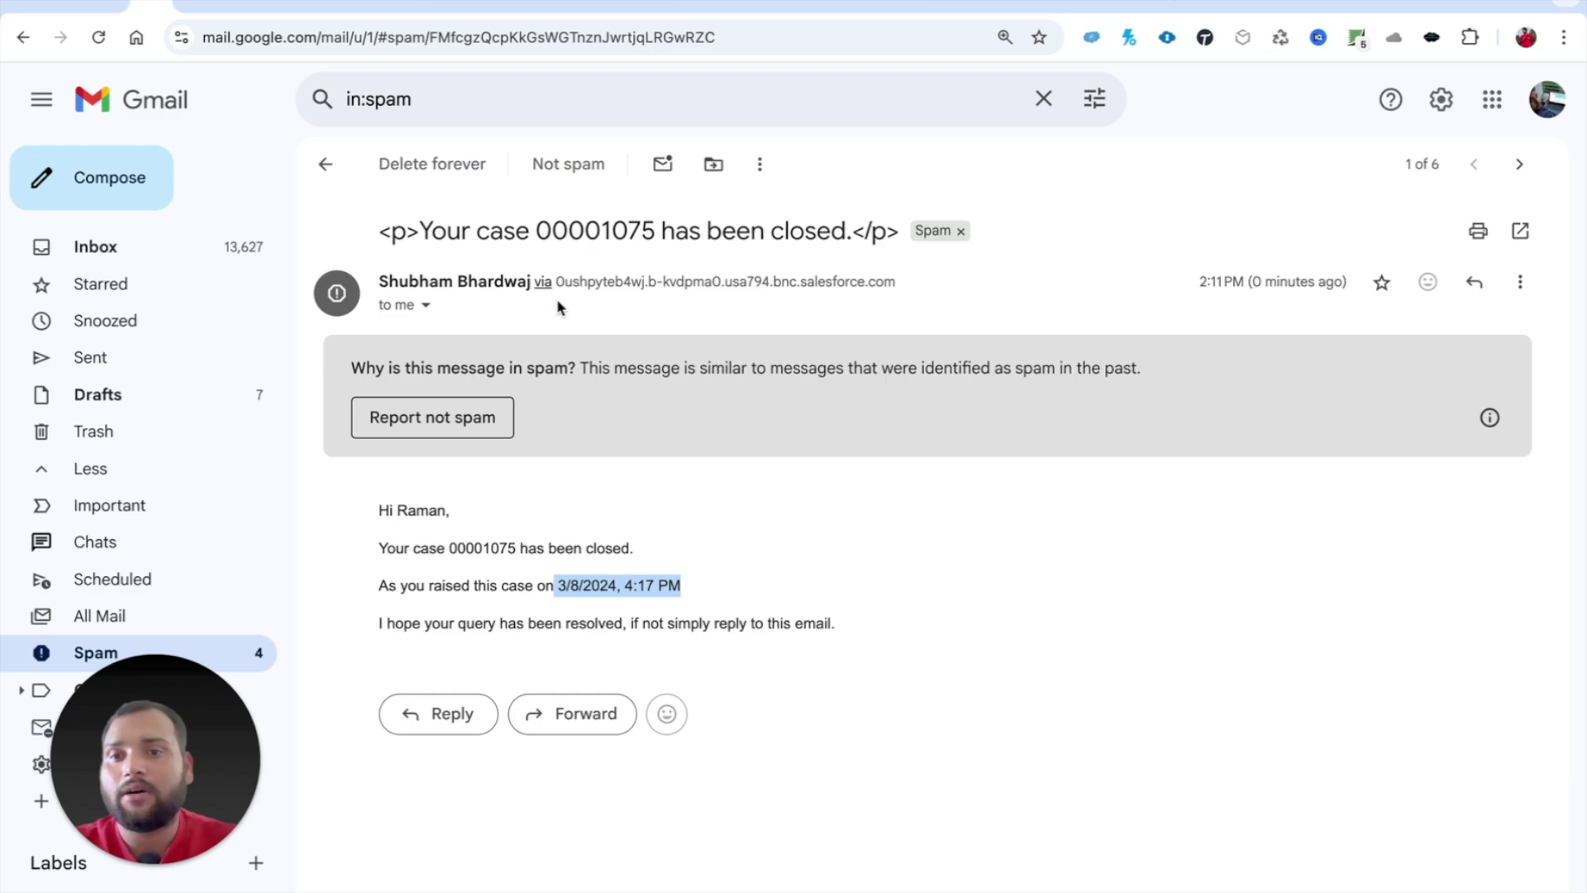
drag(385, 230, 896, 235)
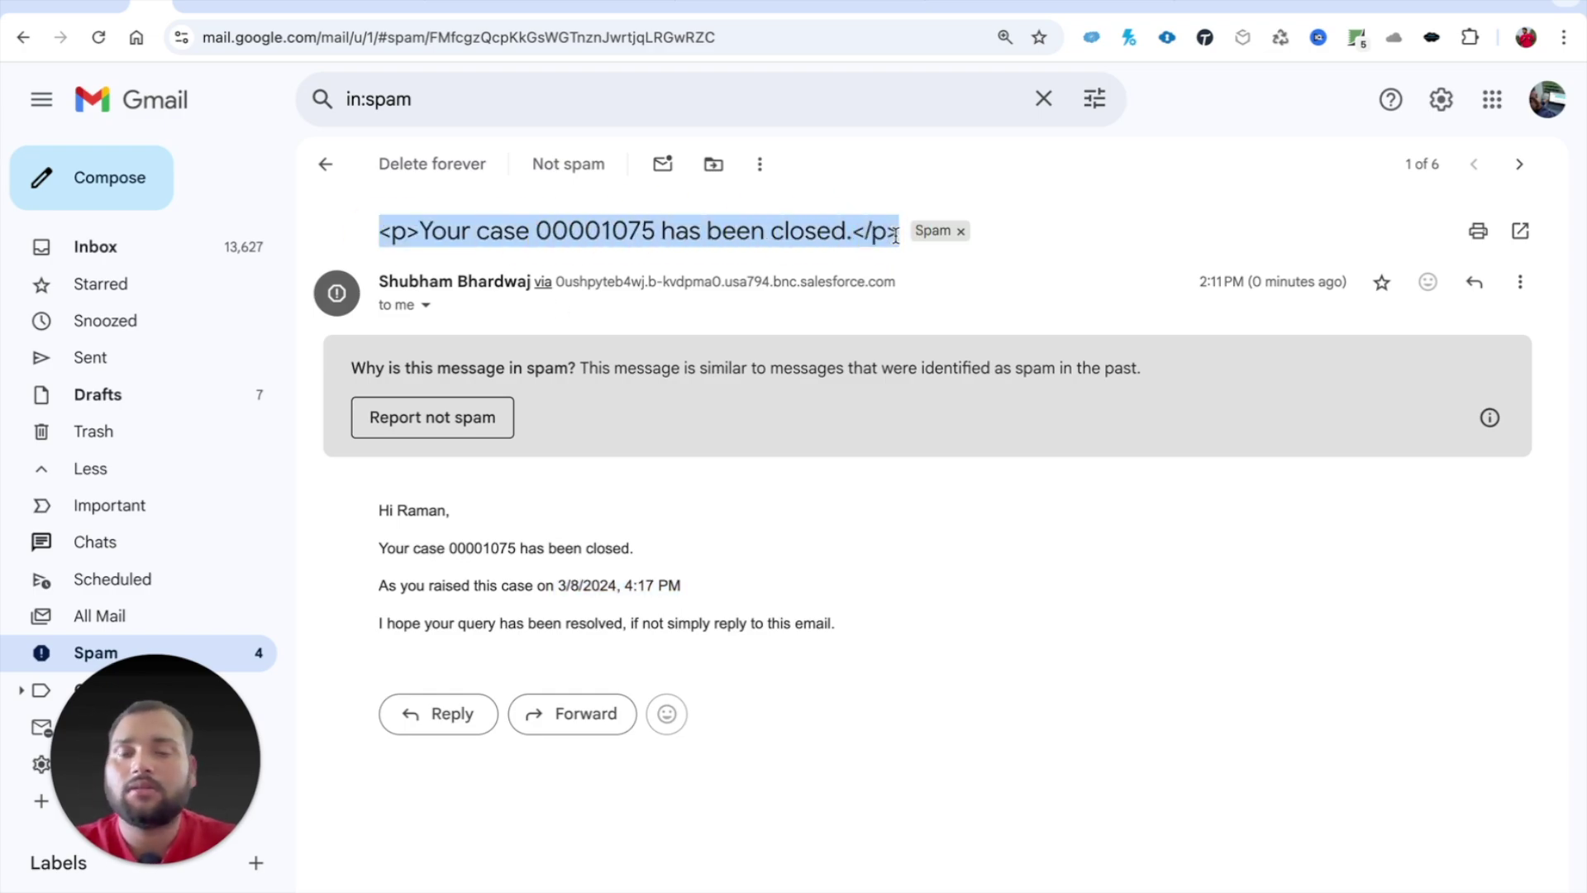
click(837, 4)
click(1067, 4)
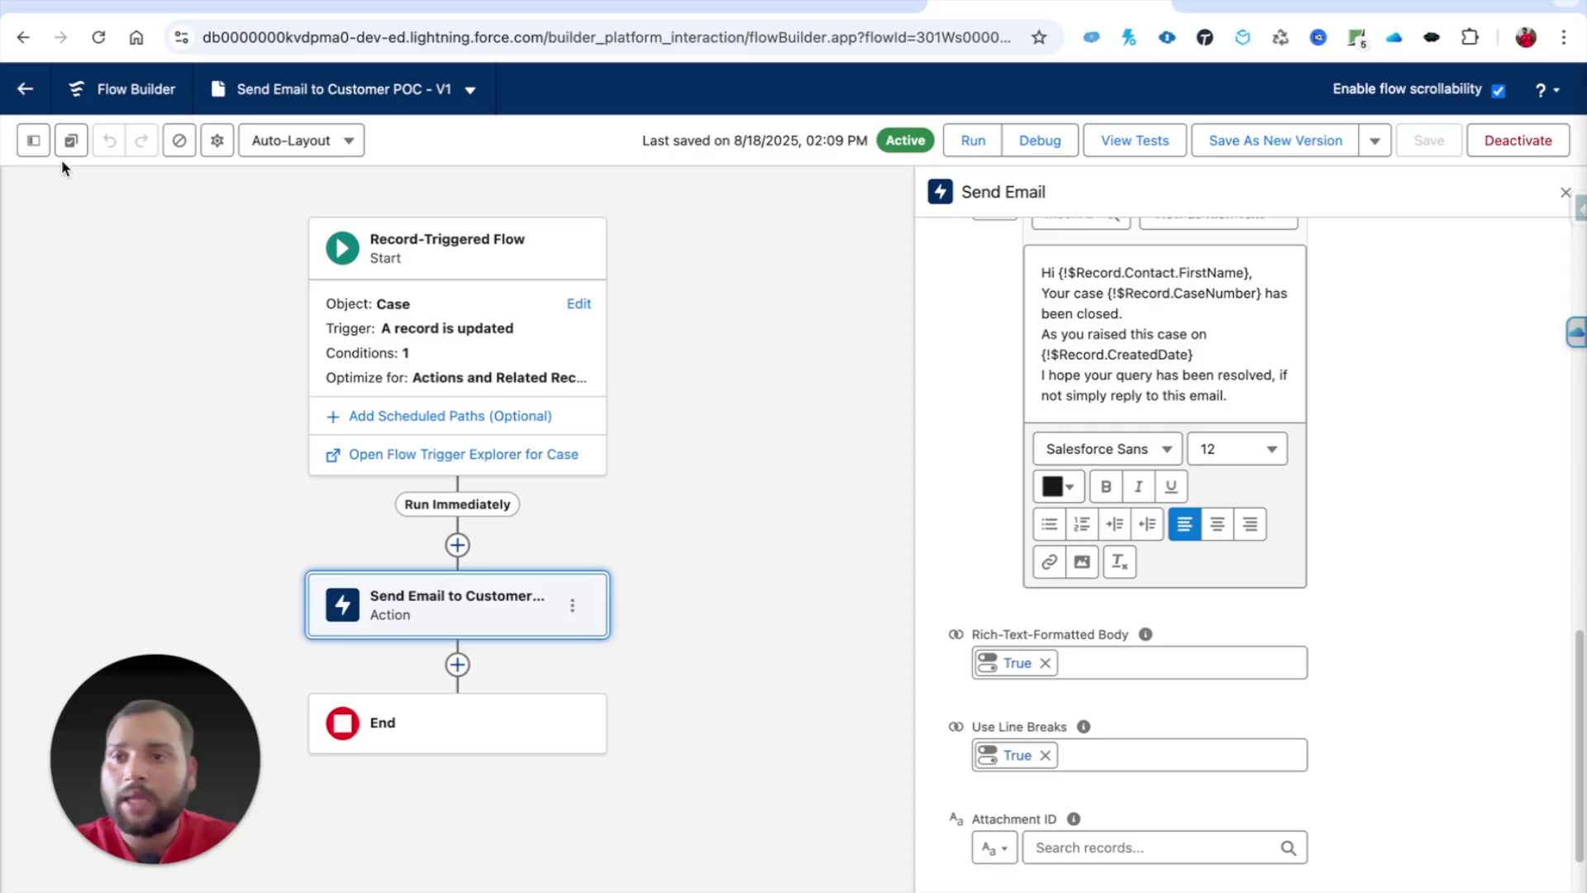
Step: Switch the Email_Subject template body to plain text and paste the subject text back in
click(34, 142)
click(400, 430)
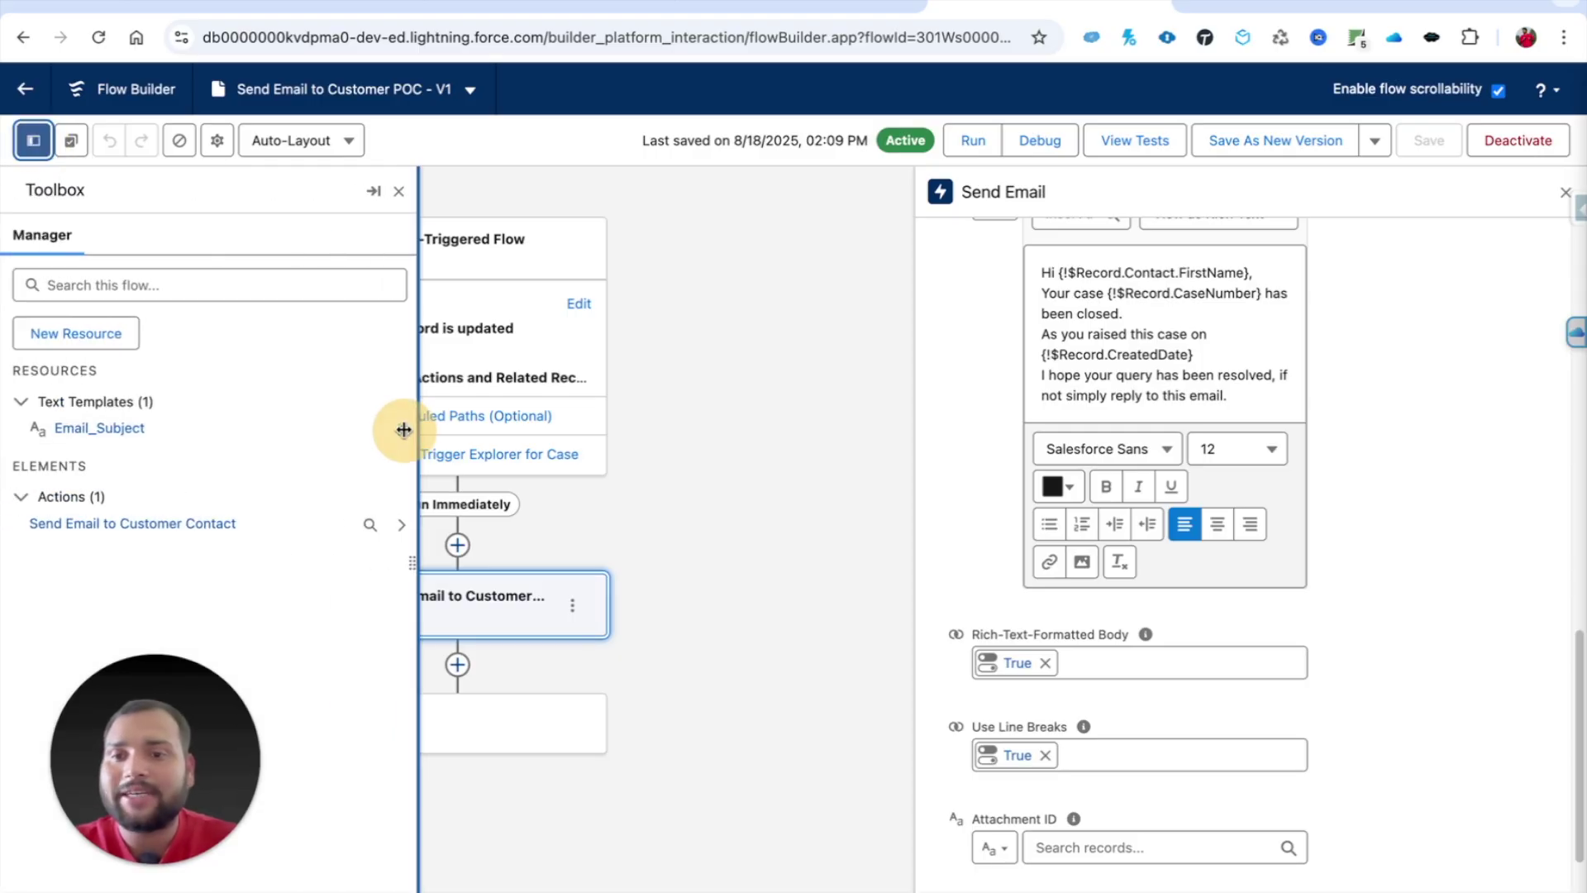
click(364, 422)
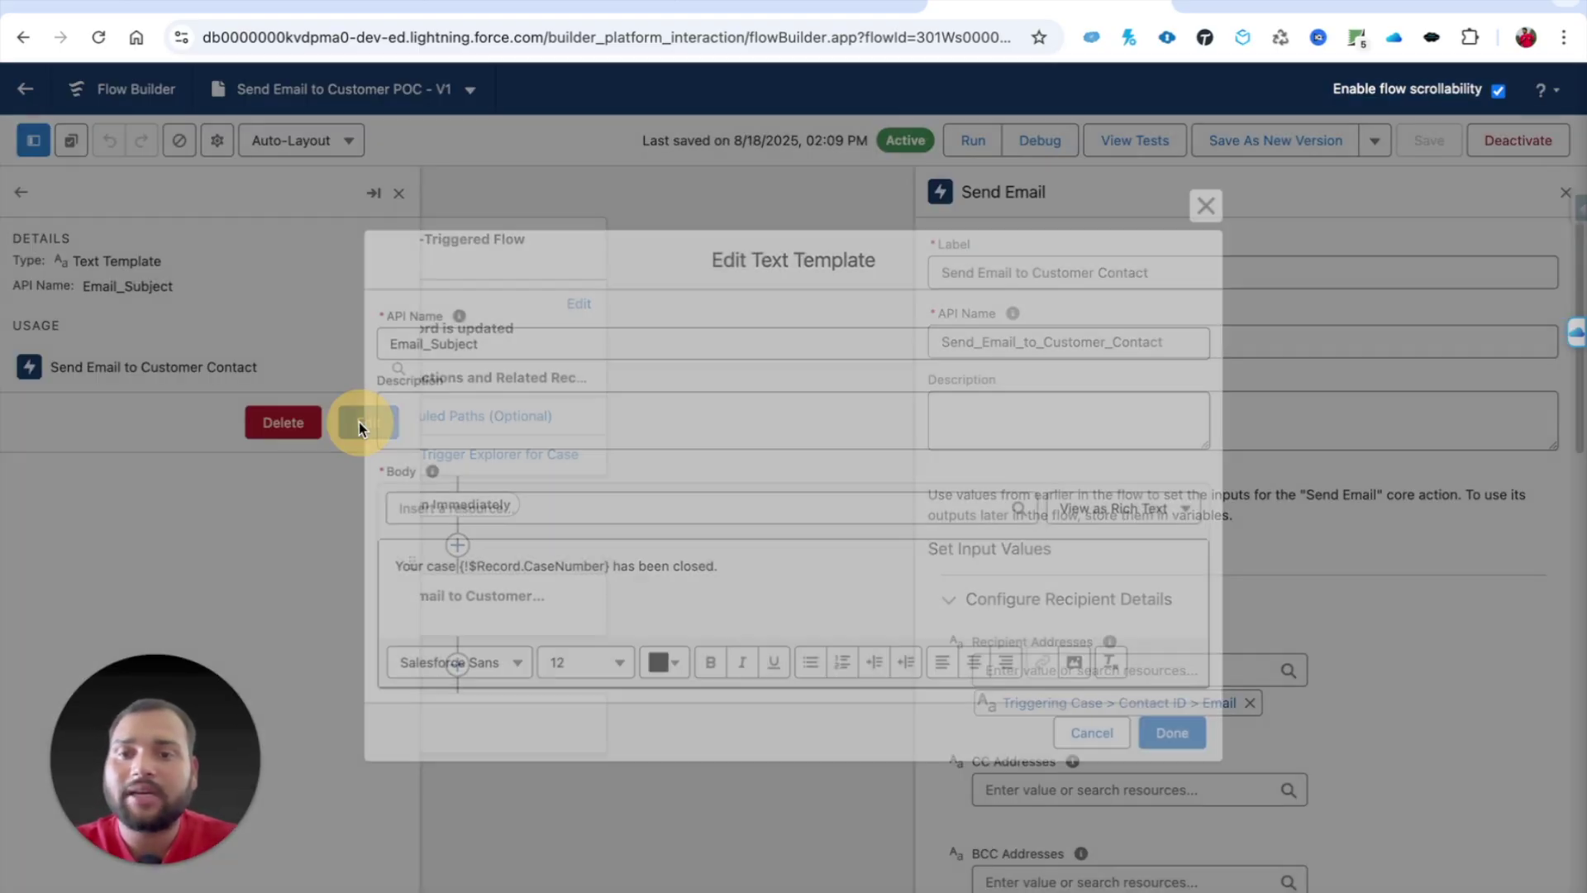
drag(733, 567, 372, 558)
key(ctrl+c)
key(ctrl+a)
key(BackSpace)
click(1174, 499)
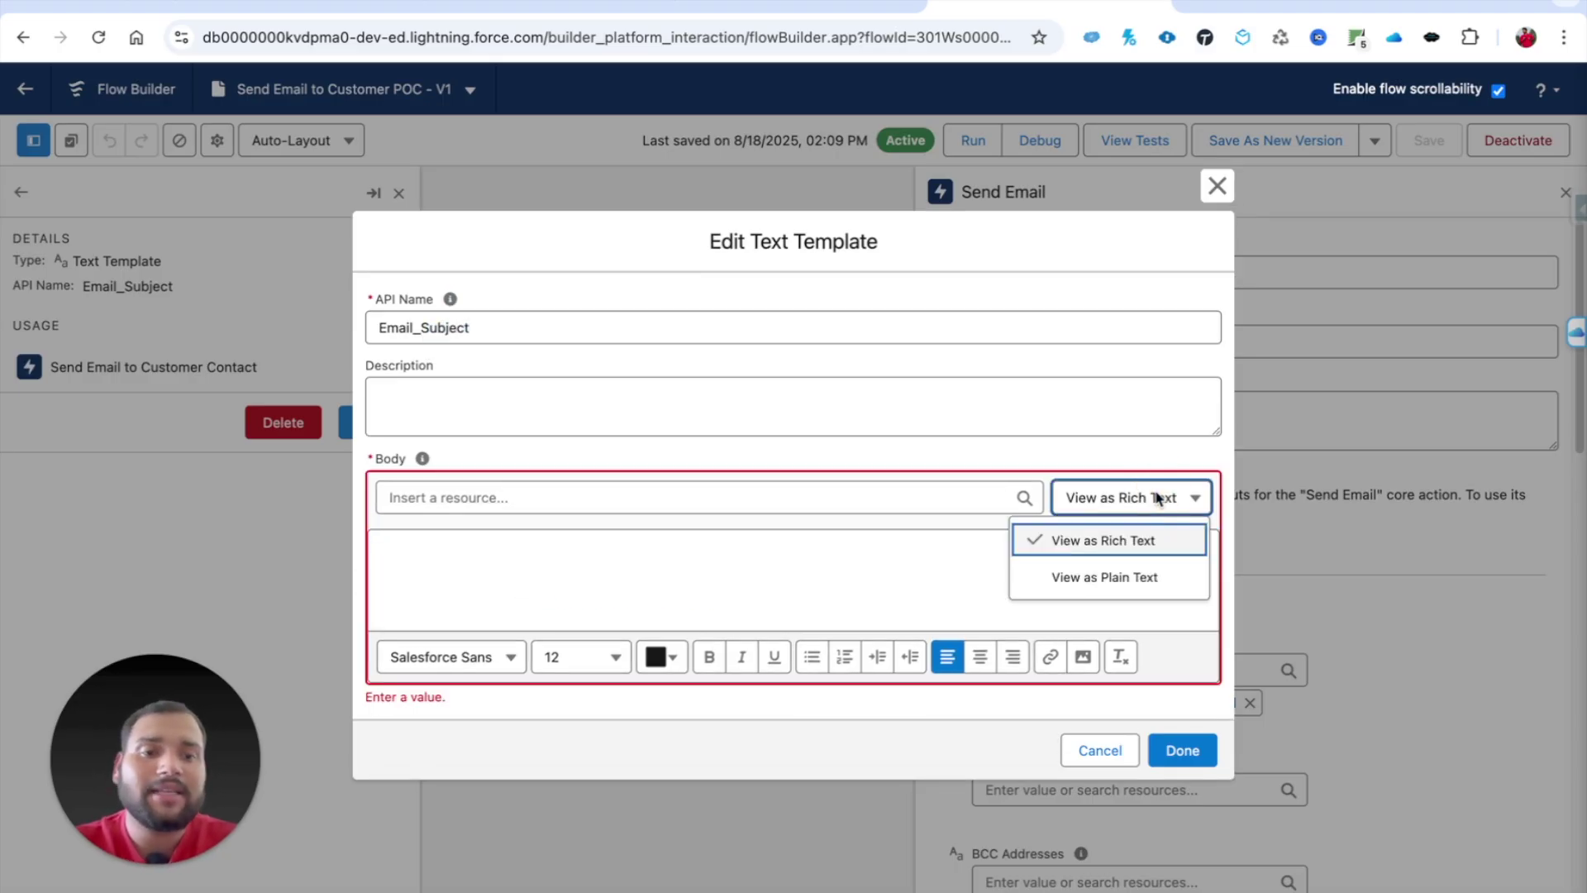
click(1101, 579)
click(883, 594)
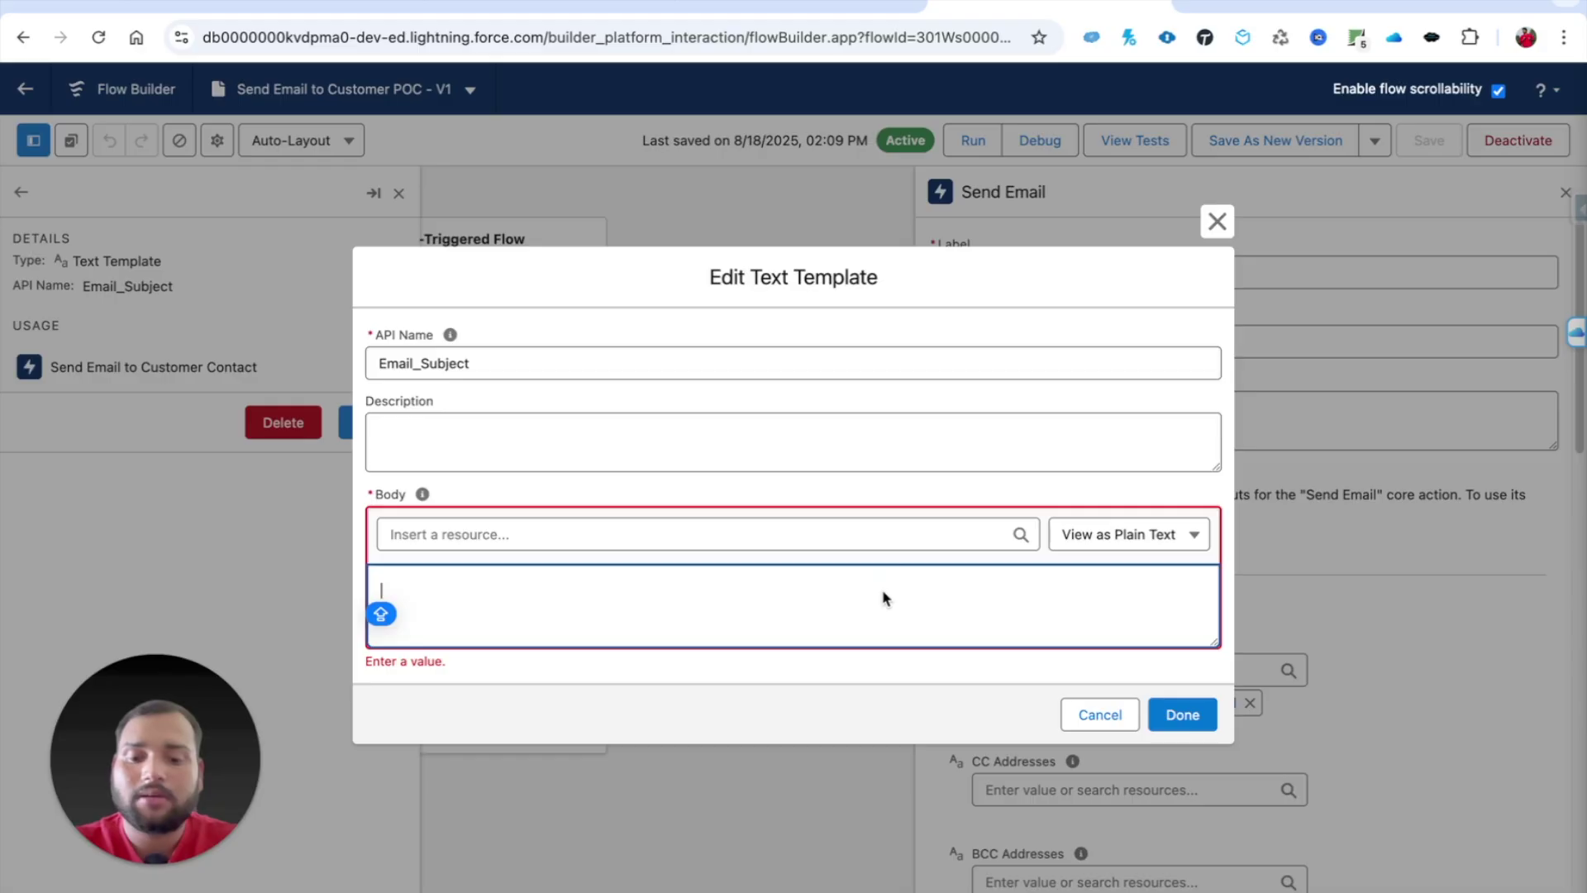
key(ctrl+v)
click(829, 672)
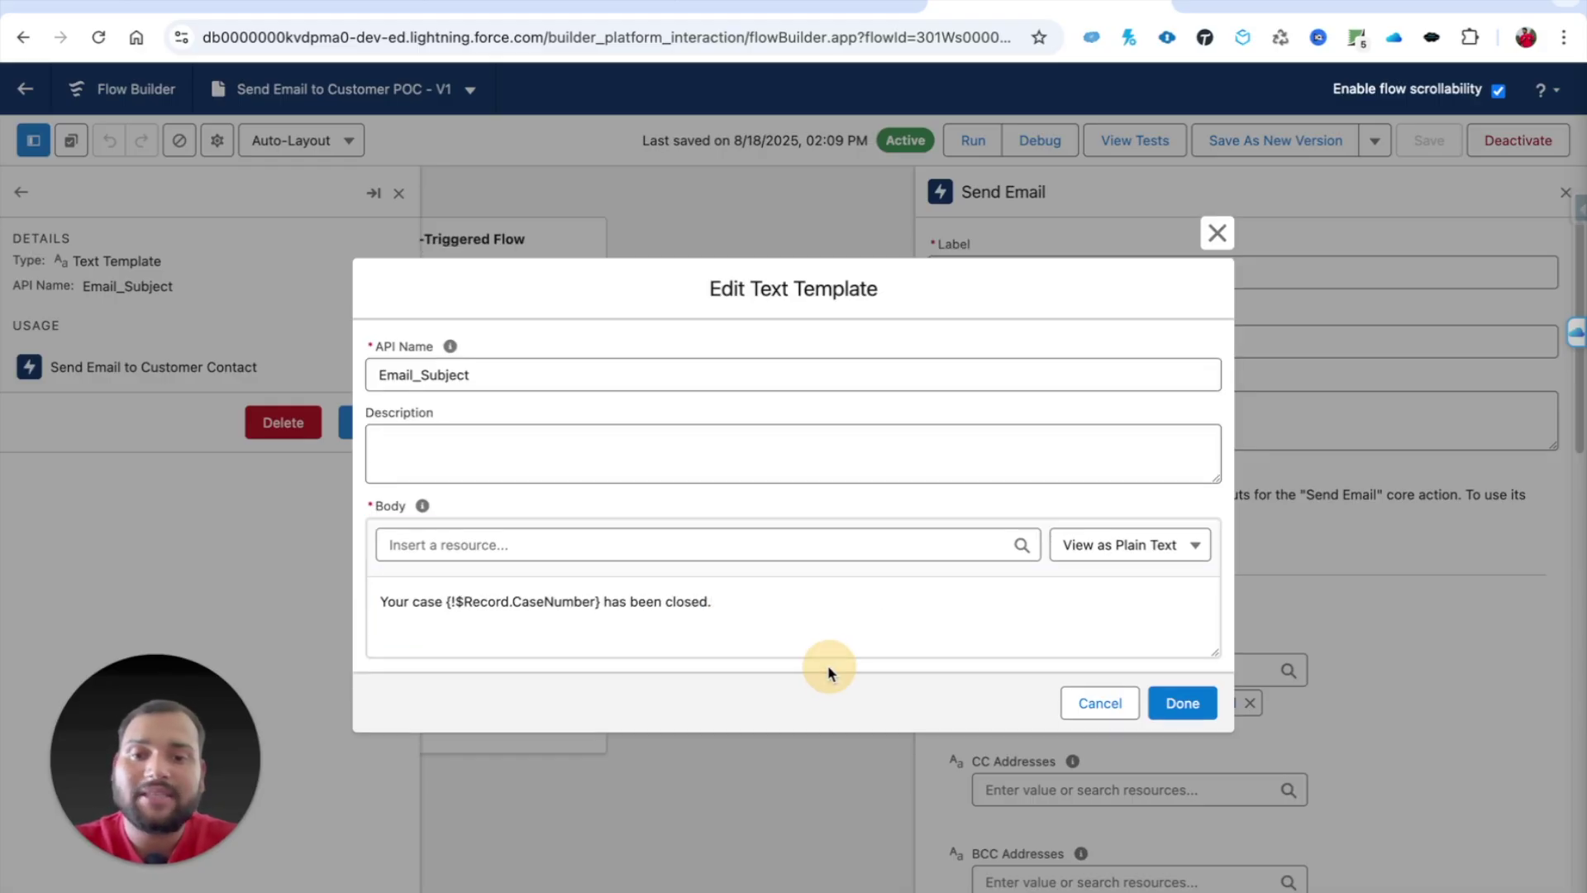
click(1182, 703)
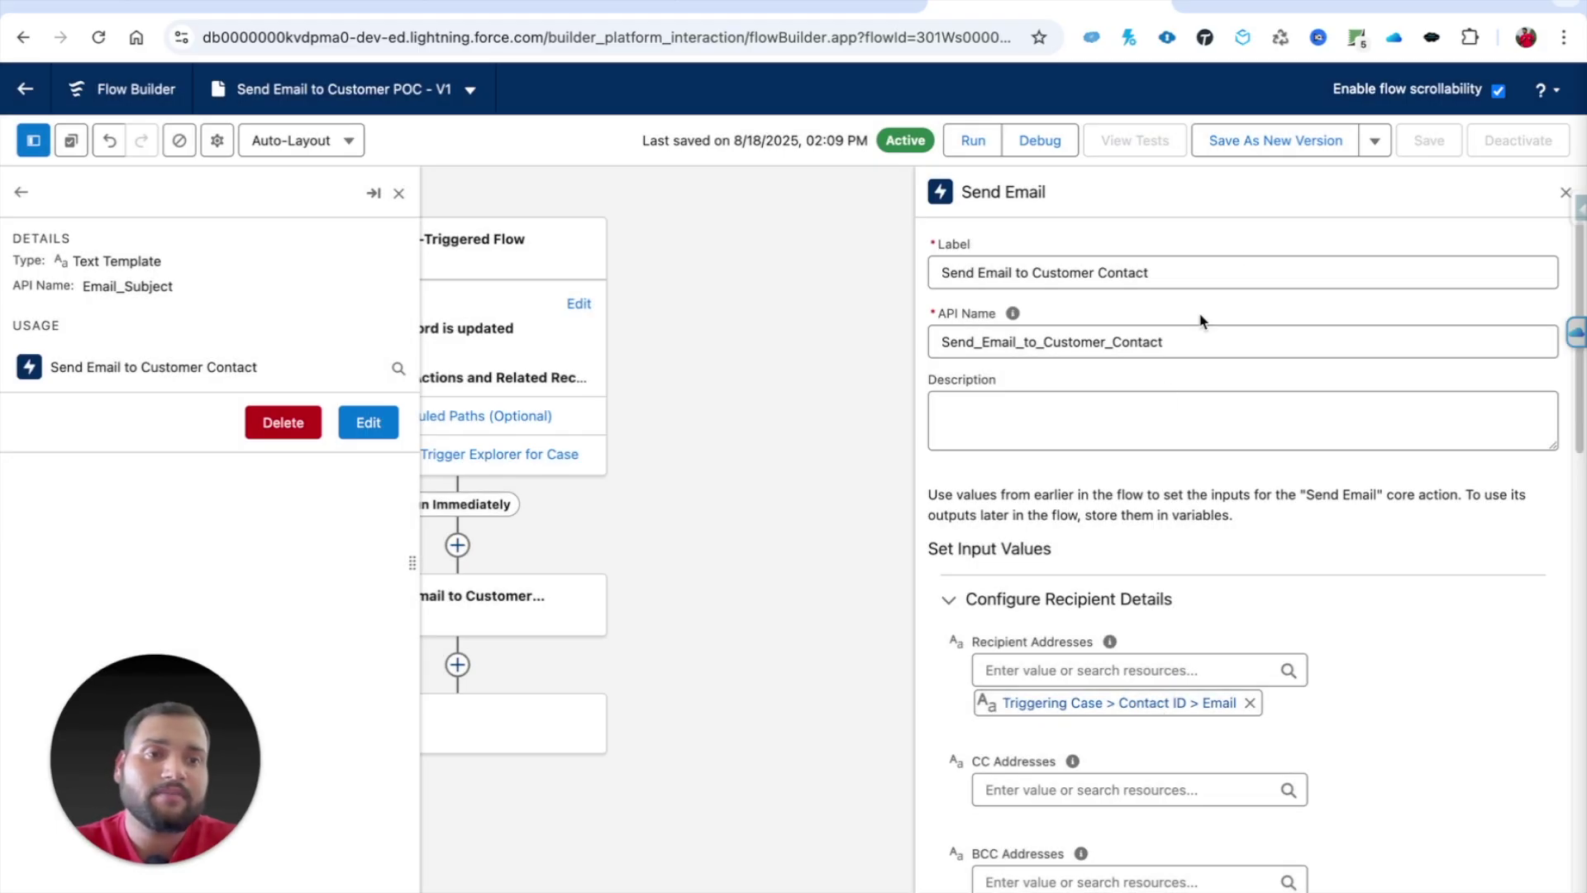
Step: Save the flow as a new version, activate Version 2, and return to the case record
click(1261, 141)
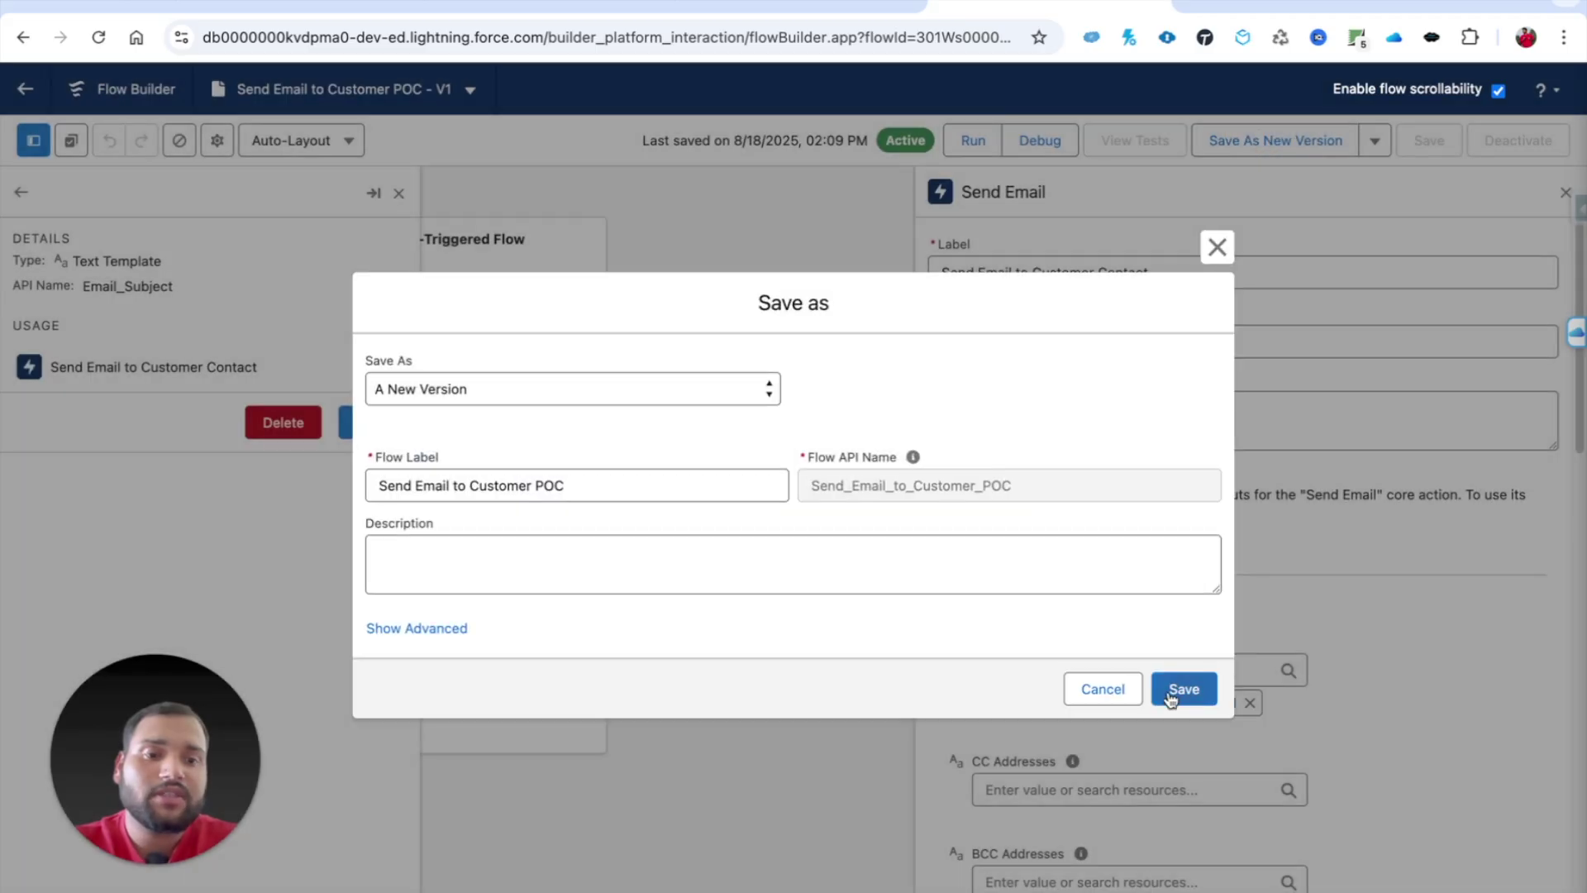
click(1182, 689)
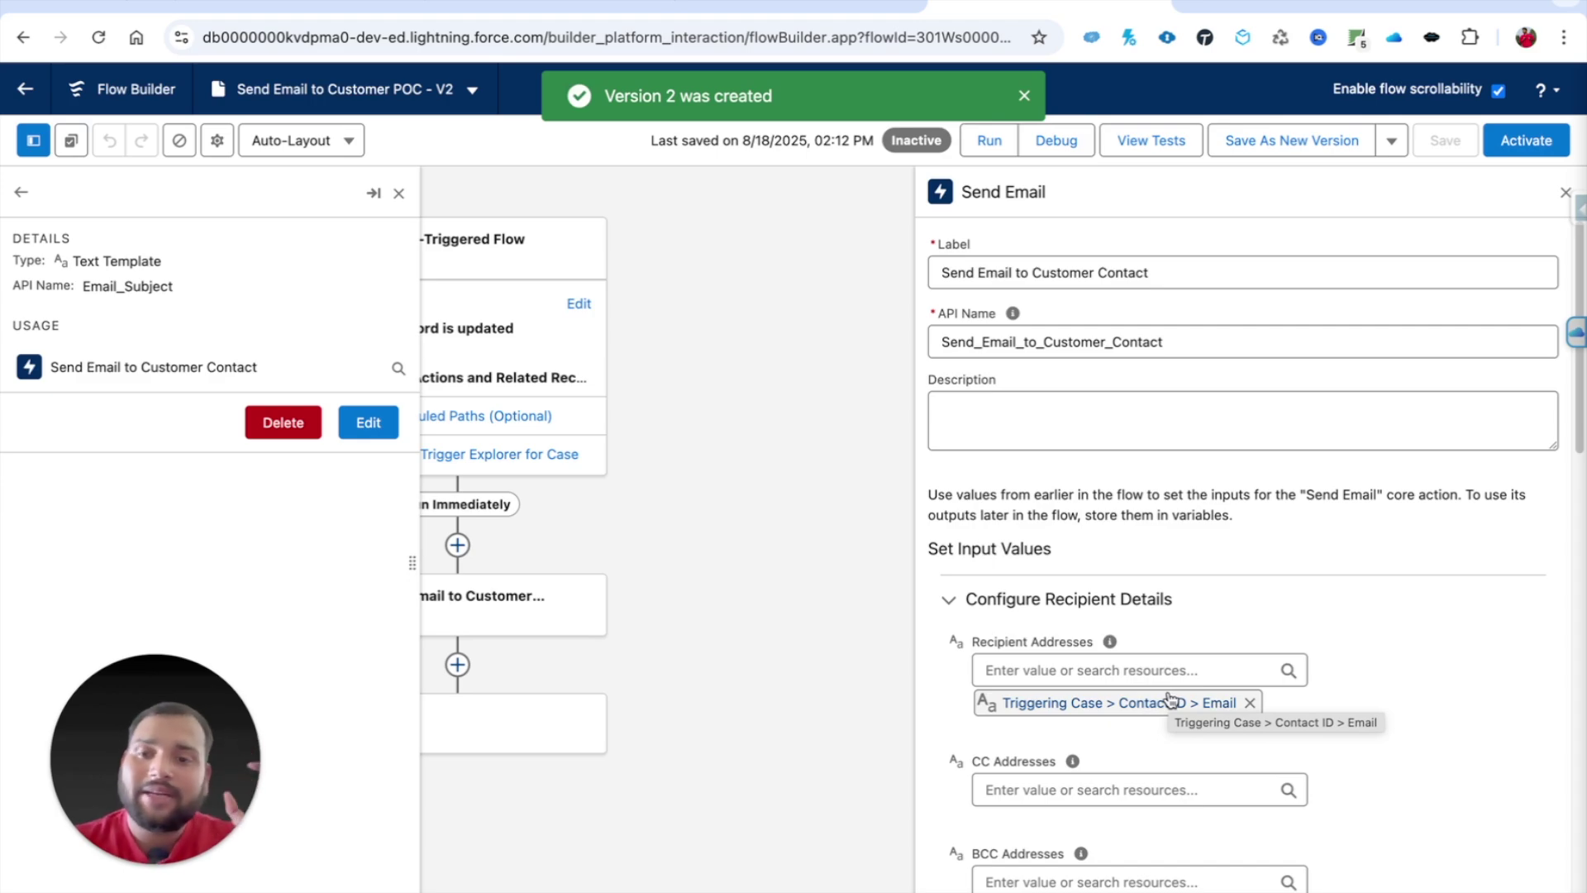
click(1542, 142)
click(303, 7)
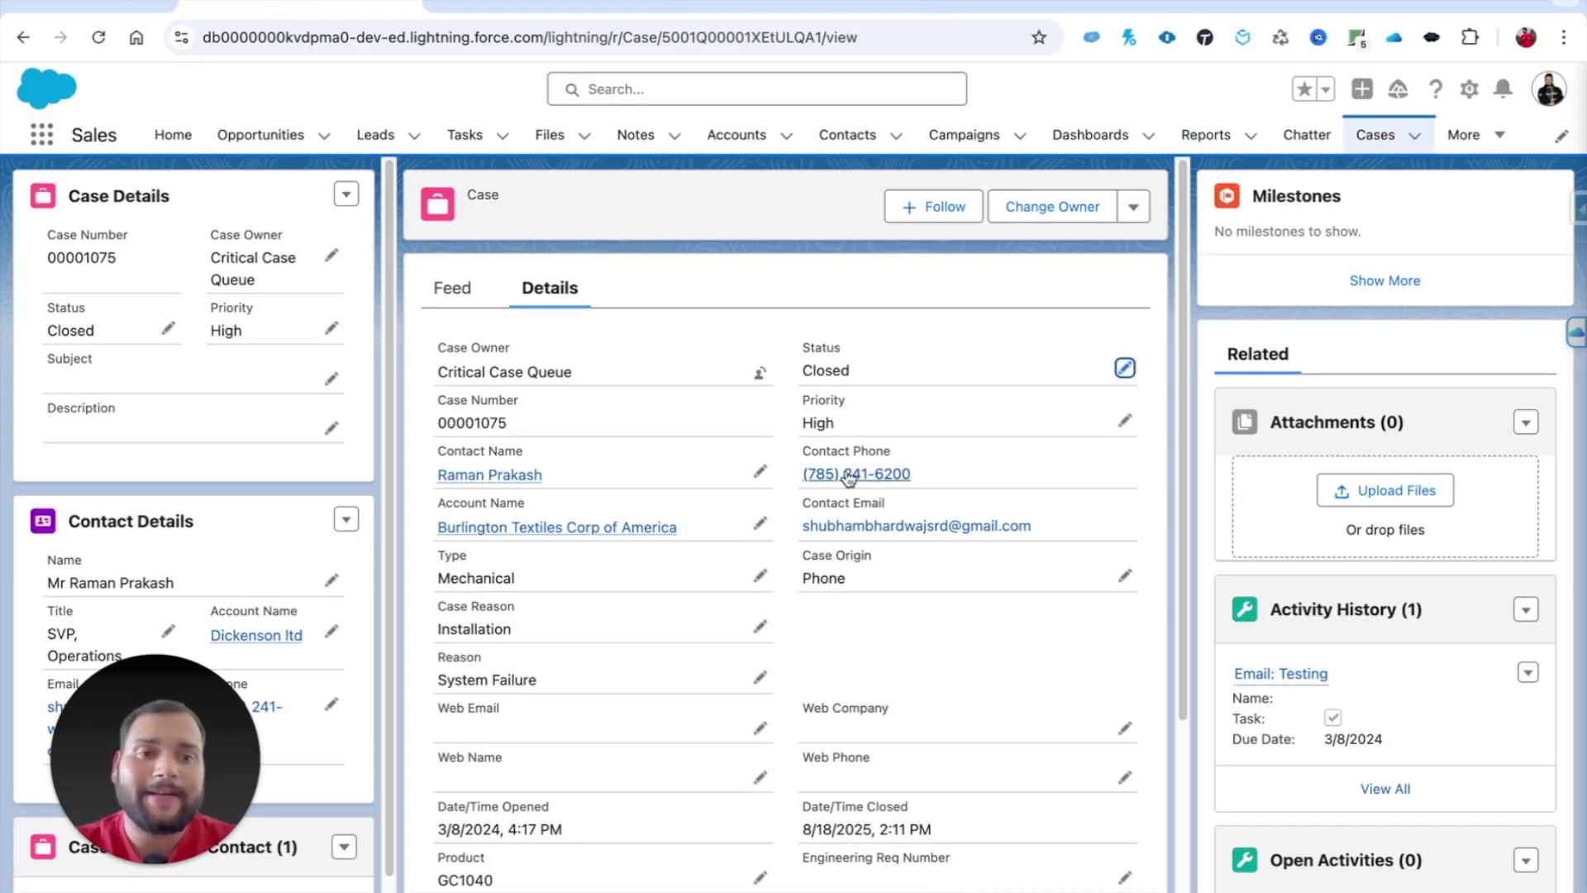
Step: Reopen the case by setting its Status to Escalated and saving
click(1124, 368)
click(851, 418)
click(883, 574)
key(Return)
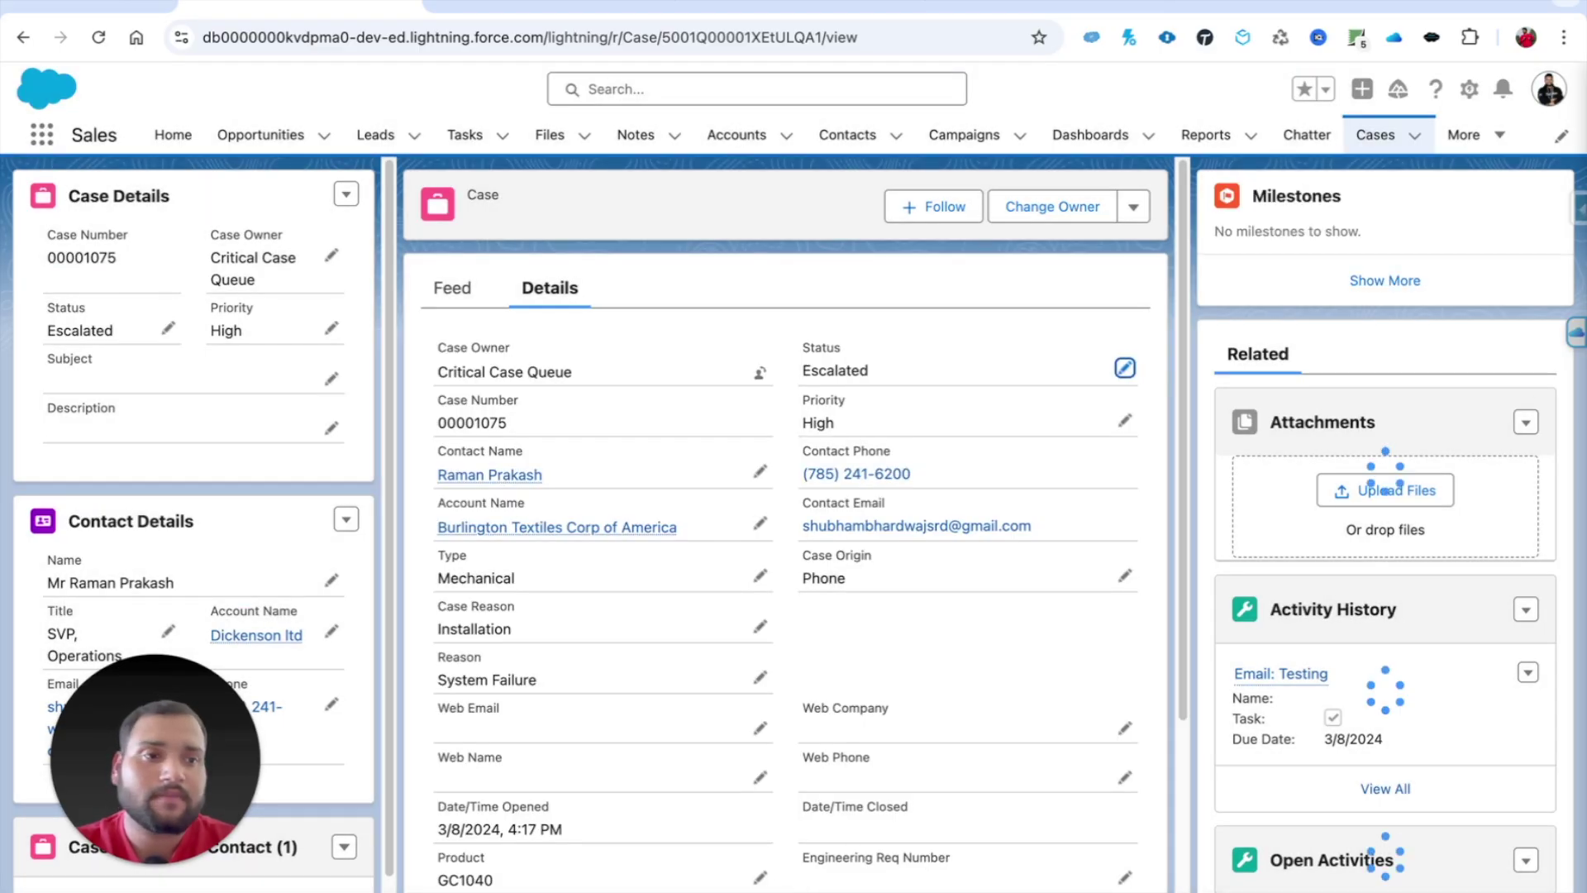
Step: Check the case's IsClosed field in Salesforce Inspector, then return to the record
click(1576, 213)
click(1416, 529)
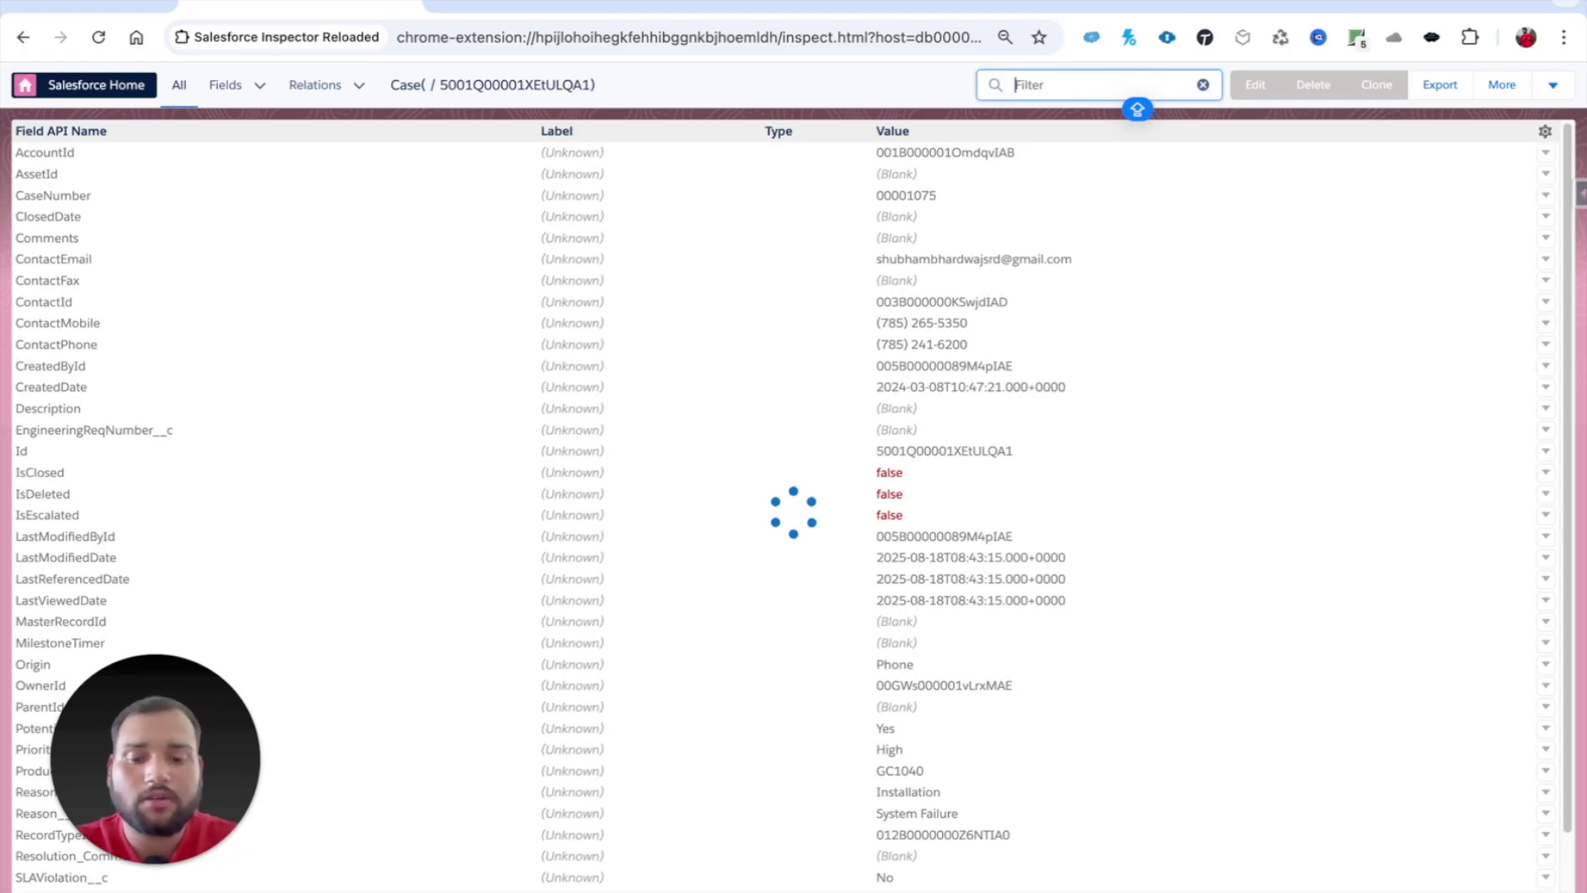
text(ISCLO)
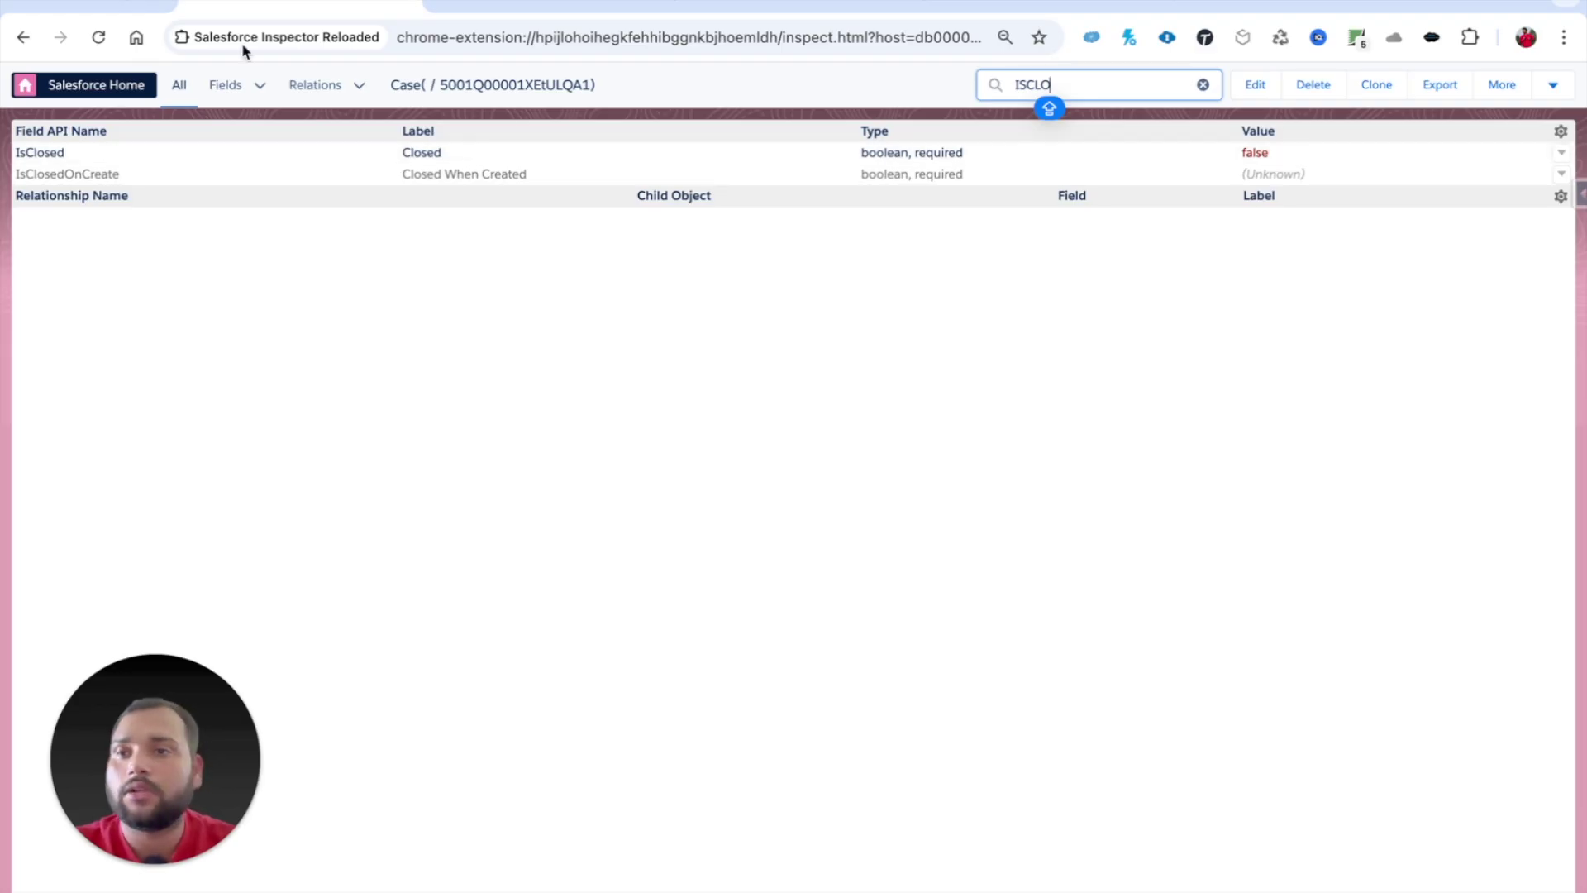
click(23, 37)
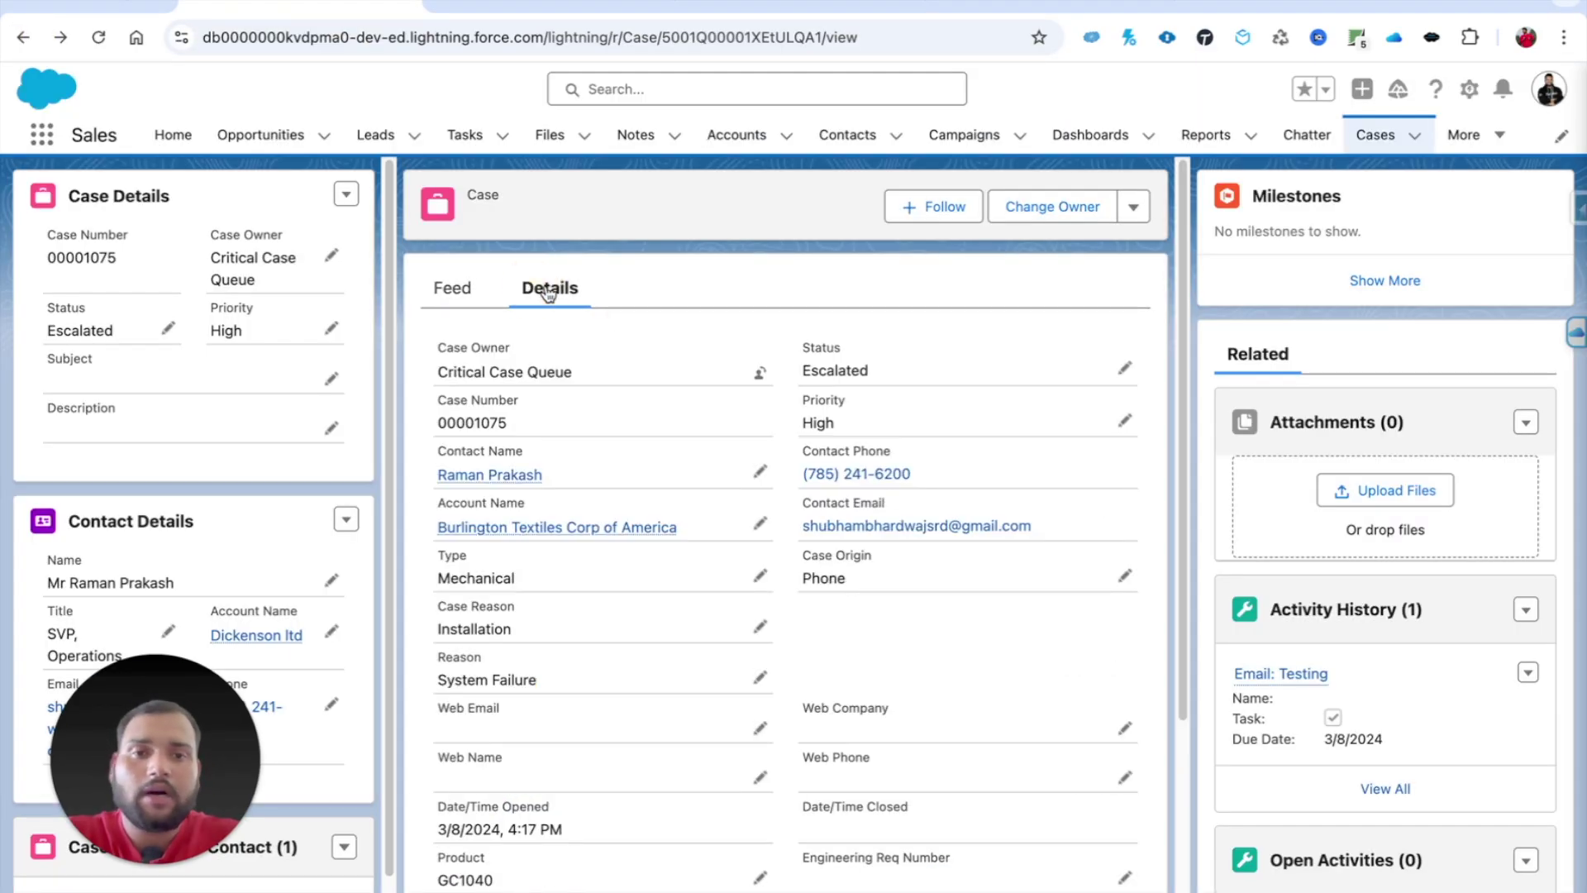
Step: Set the case Status back to Closed
click(1126, 368)
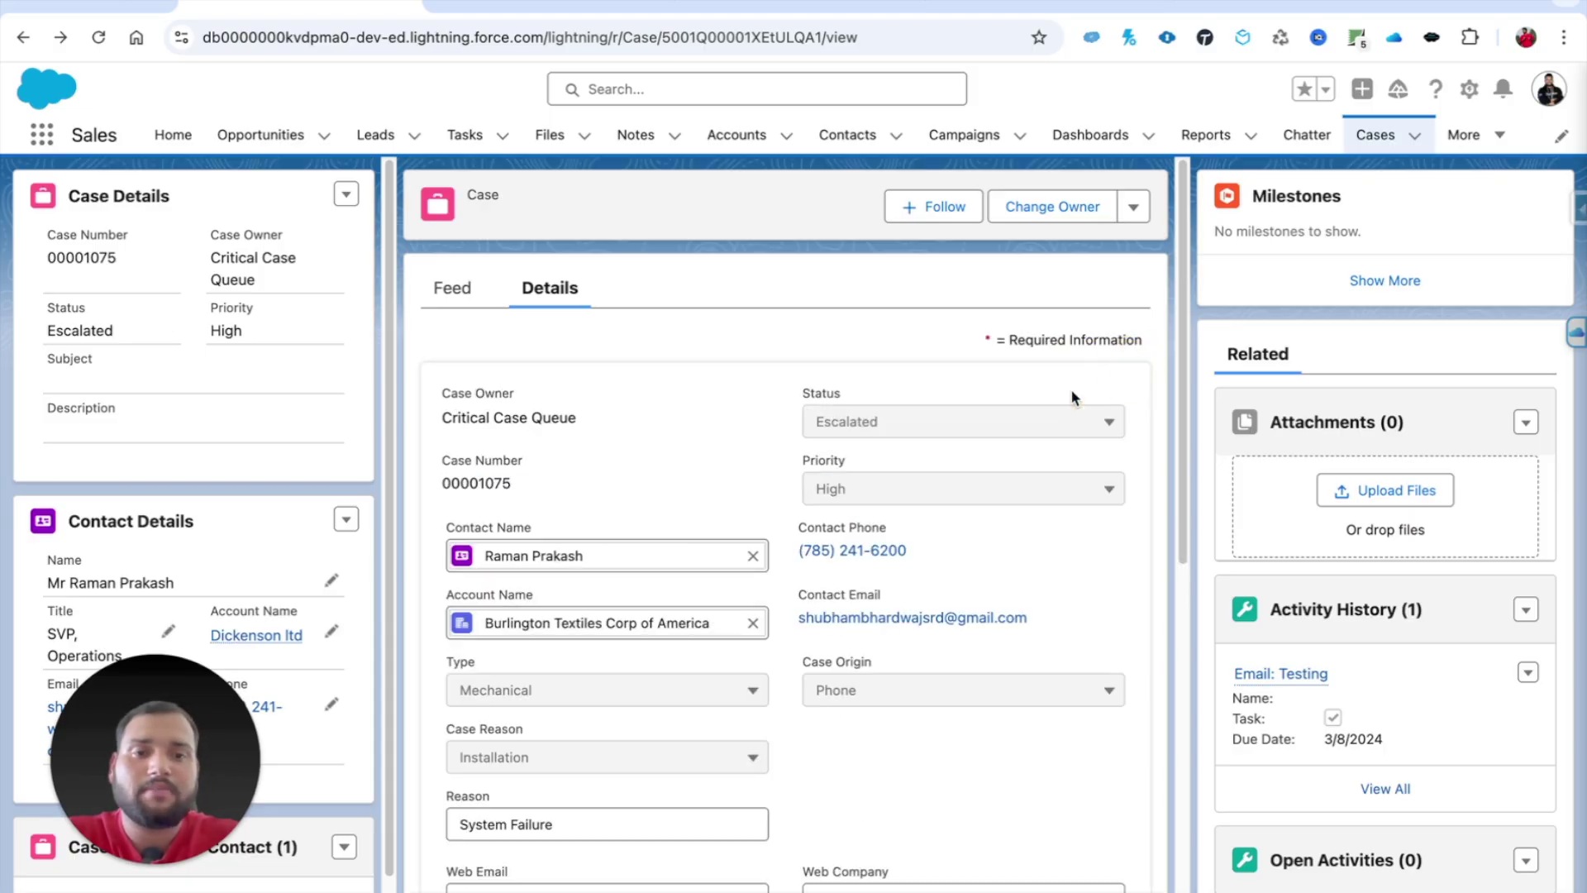
click(1006, 430)
click(893, 612)
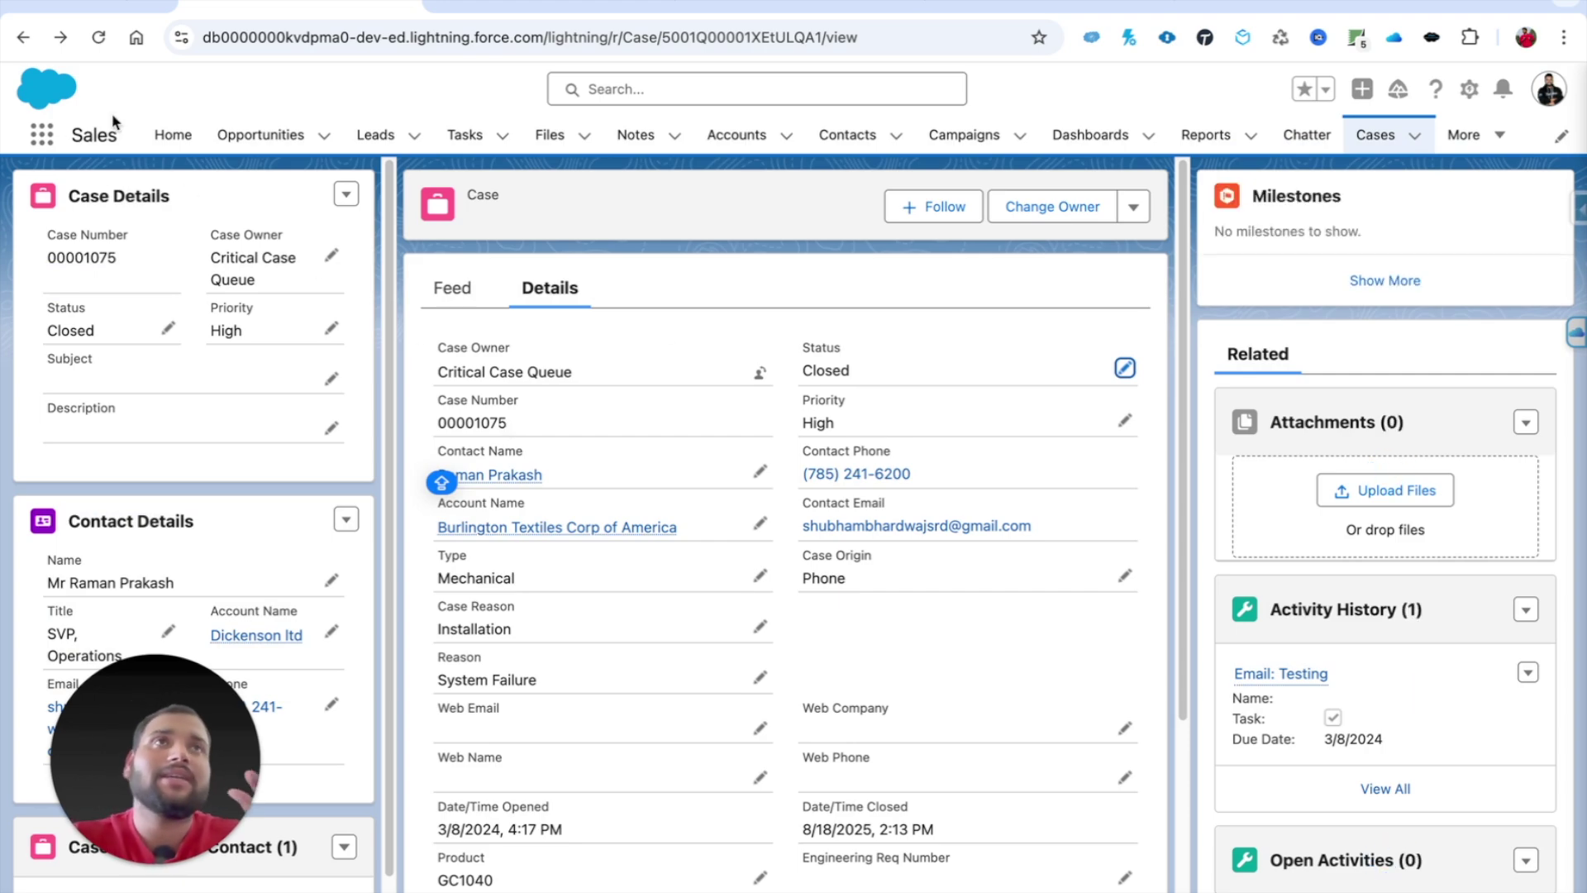
Step: Refresh Gmail's Spam folder to look for the new closure email
click(156, 4)
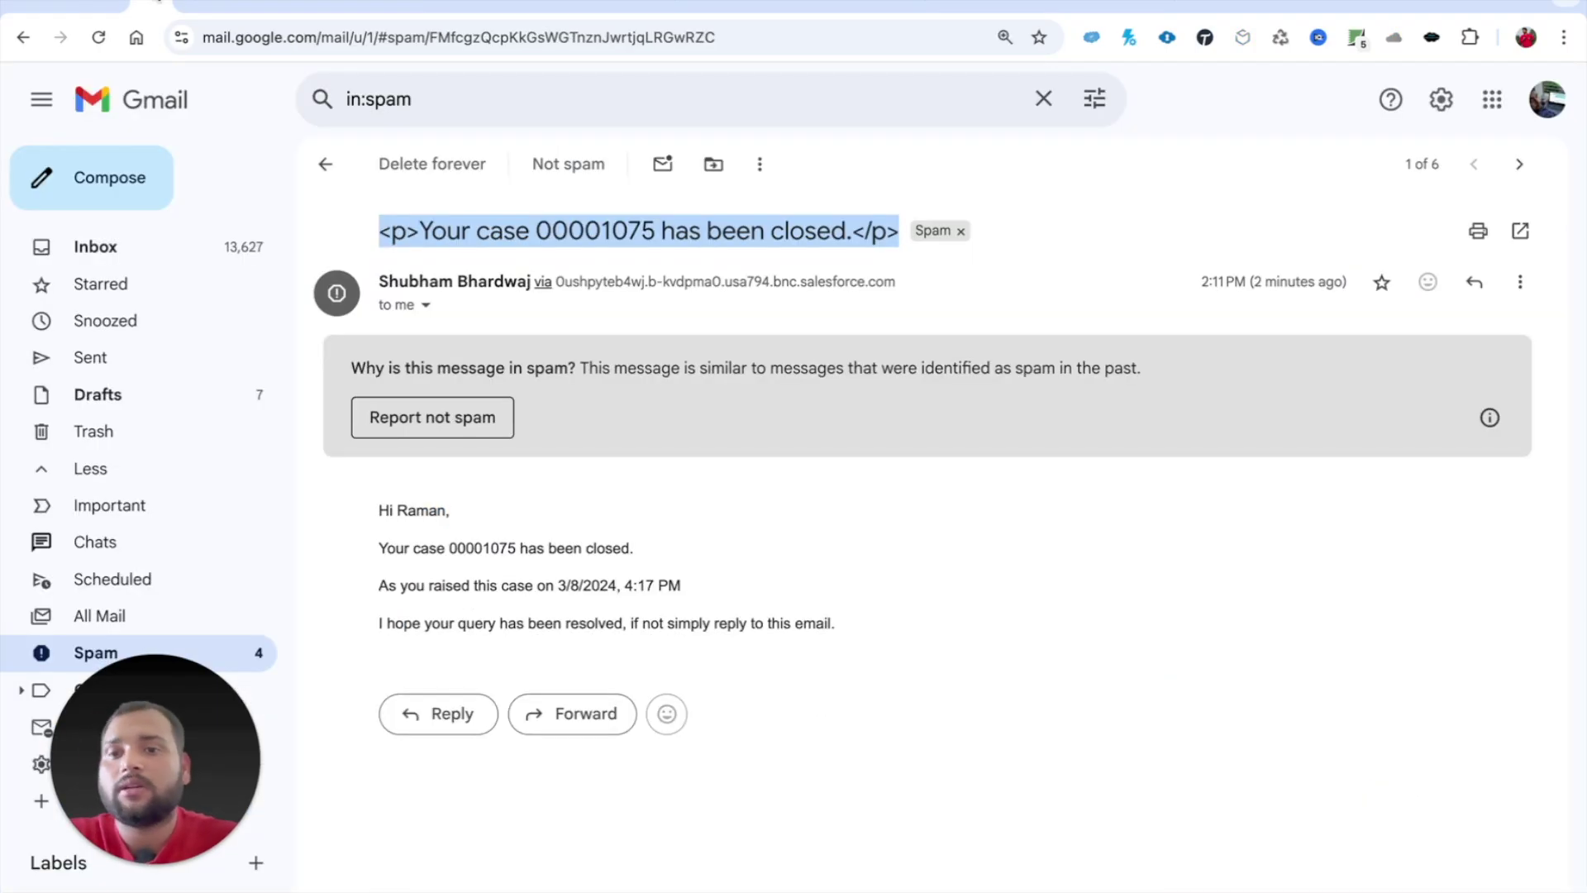
click(326, 164)
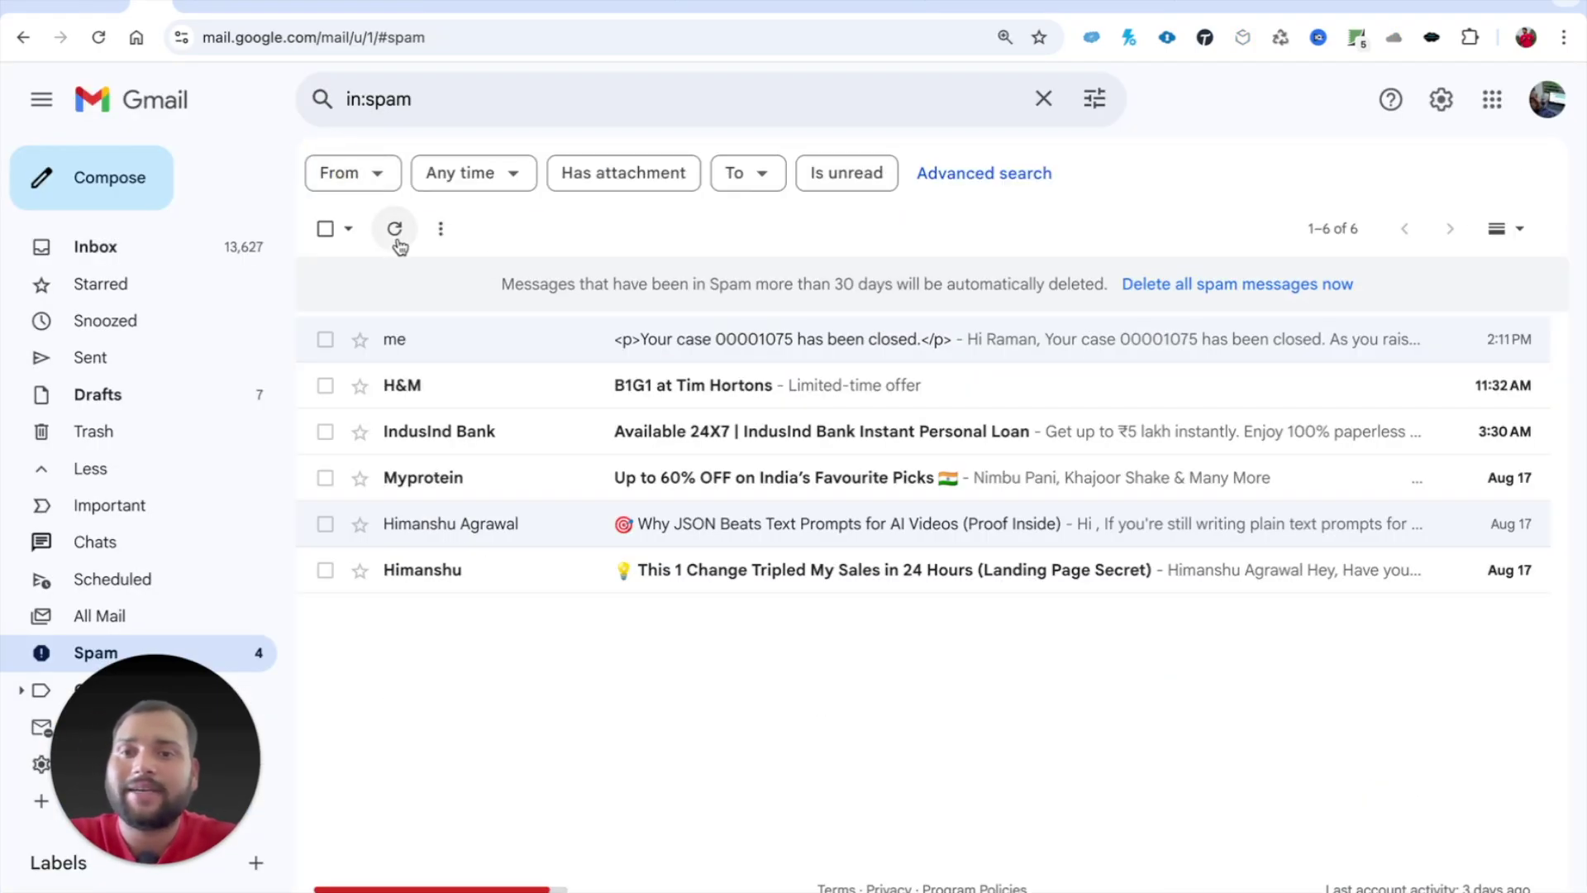
click(395, 232)
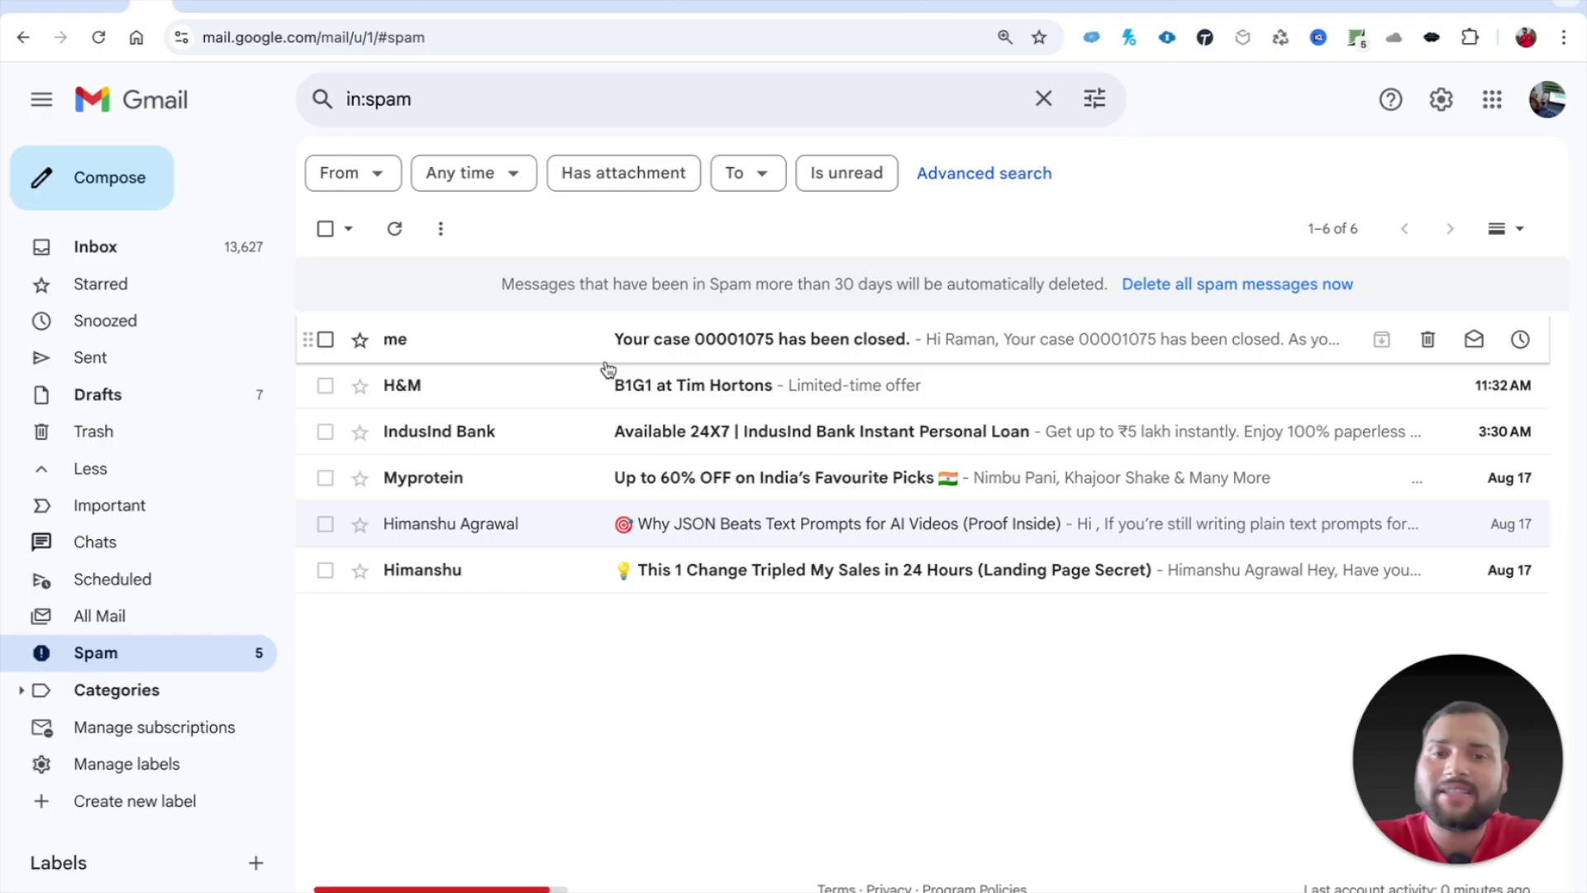